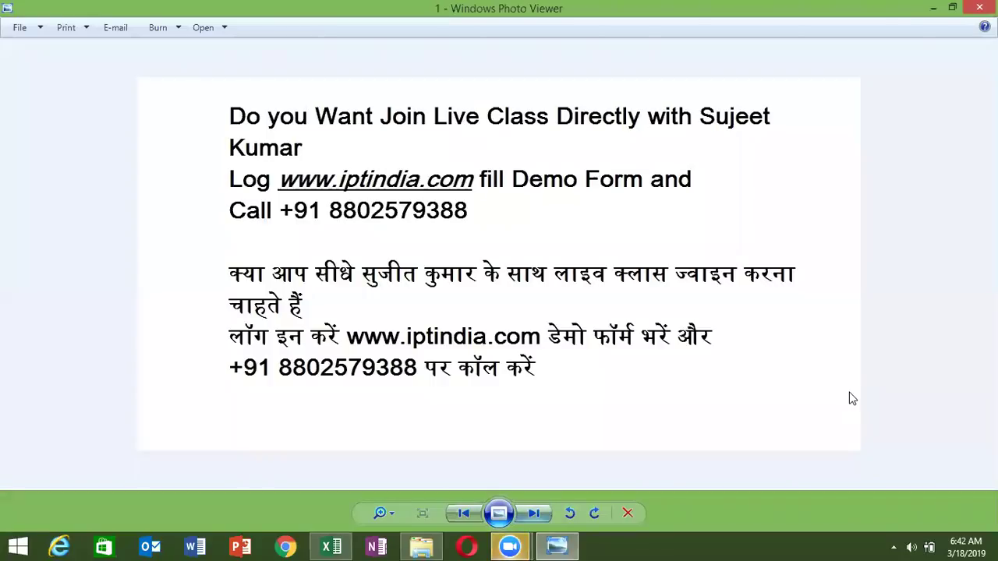
# View the next promotional image, close Photo Viewer, and refresh the desktop
pyautogui.press('Right')
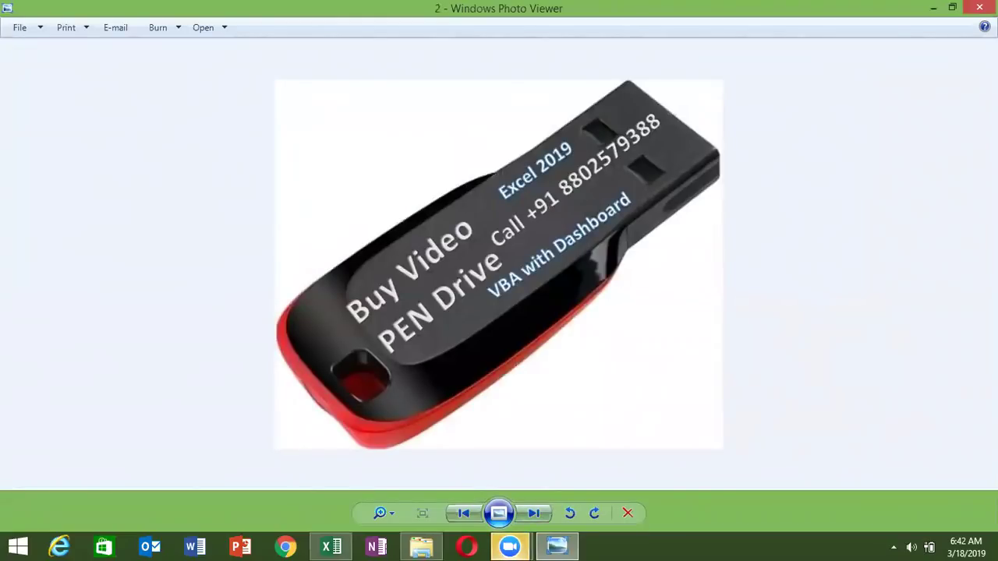
pyautogui.click(979, 7)
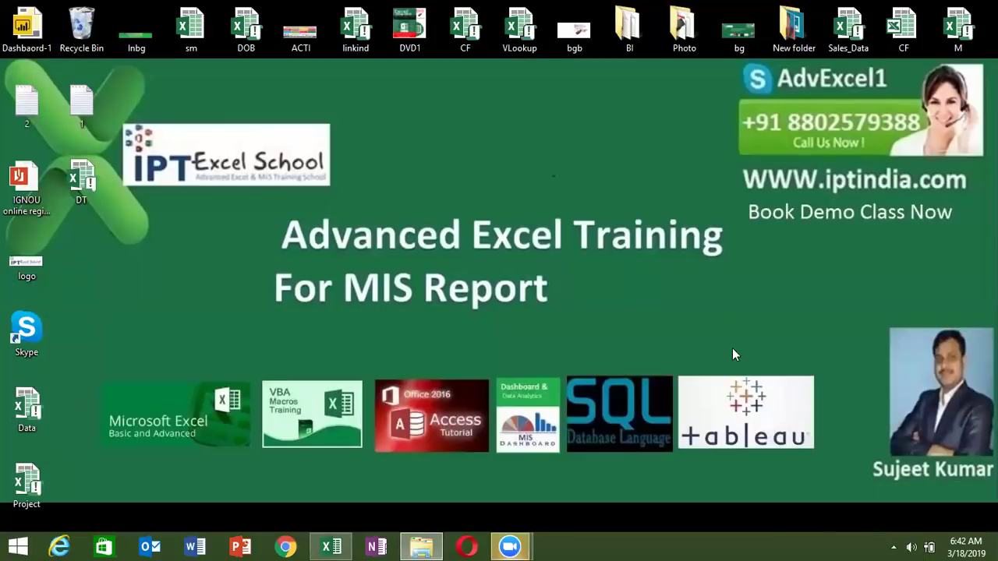
pyautogui.rightClick(466, 277)
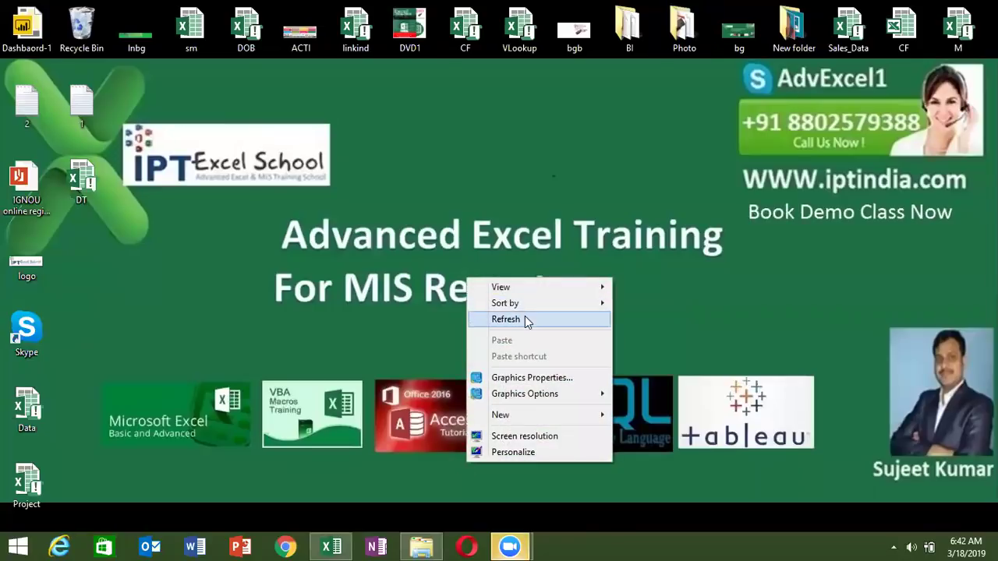
pyautogui.click(524, 318)
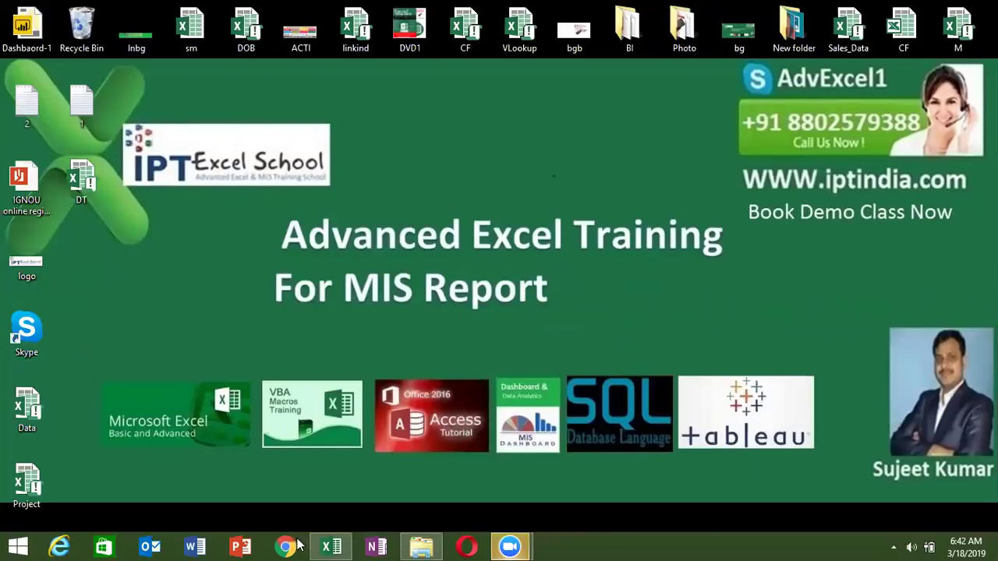
# Bring the blank Book1 workbook back and show the Developer tab
pyautogui.click(331, 547)
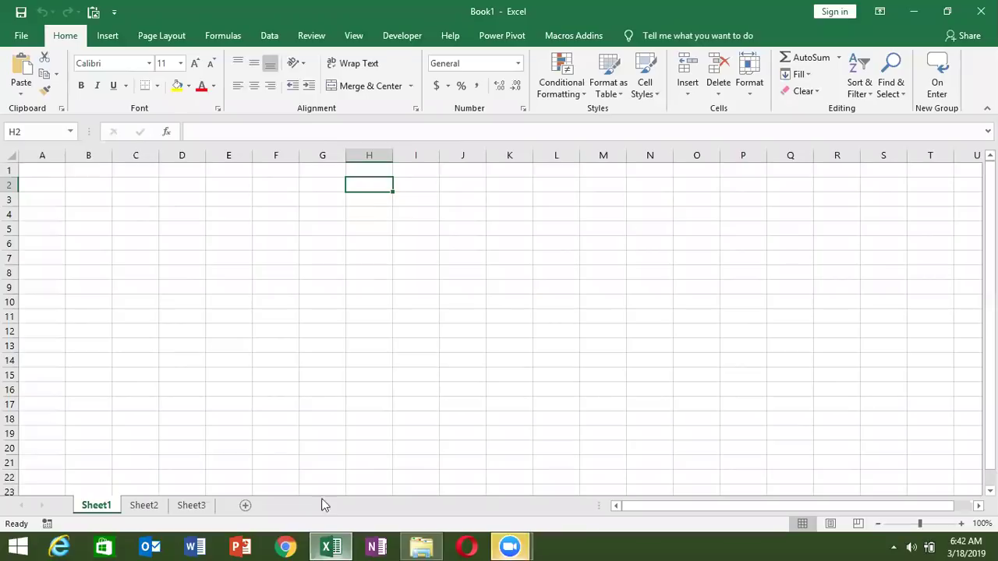
pyautogui.click(167, 238)
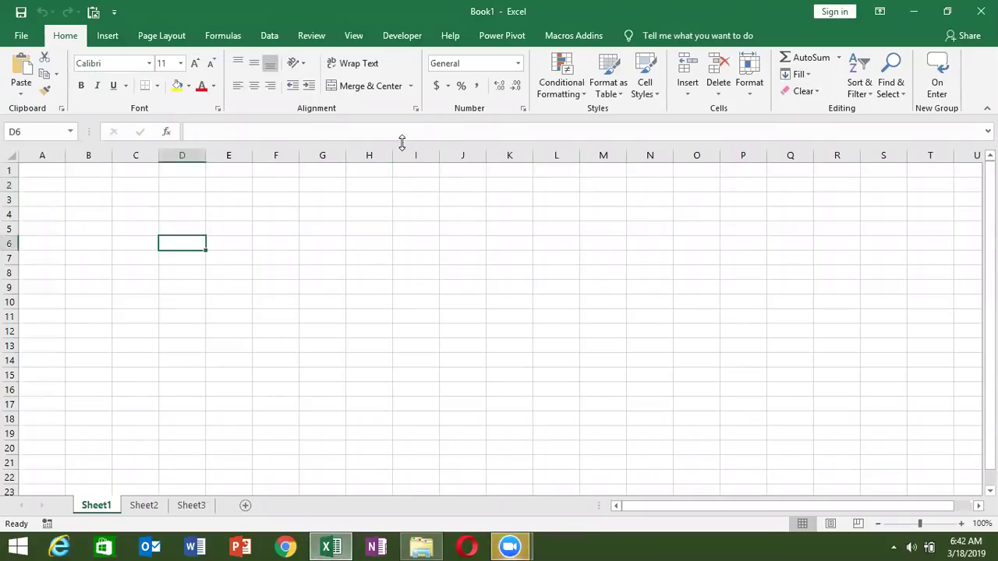
pyautogui.click(402, 36)
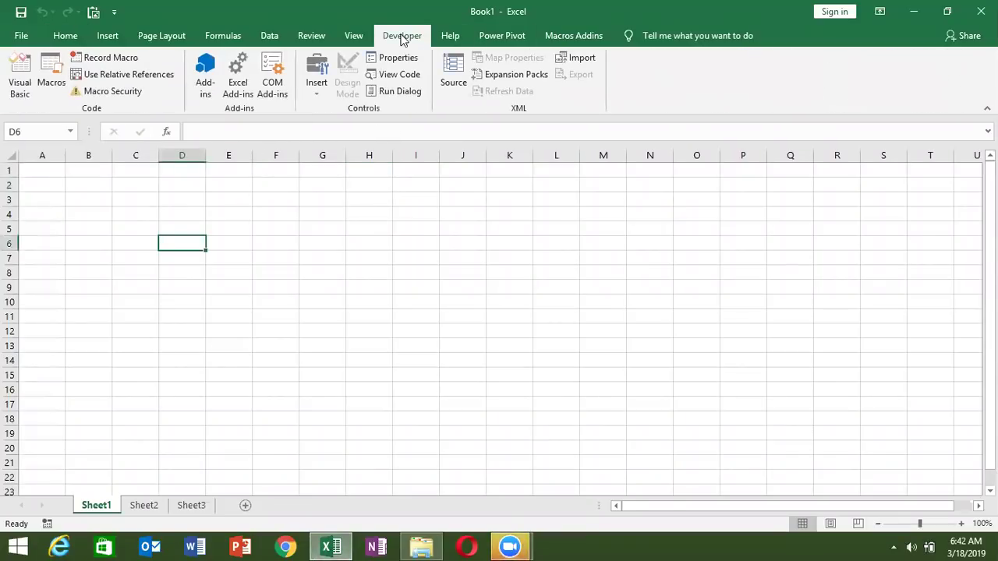
pyautogui.click(42, 168)
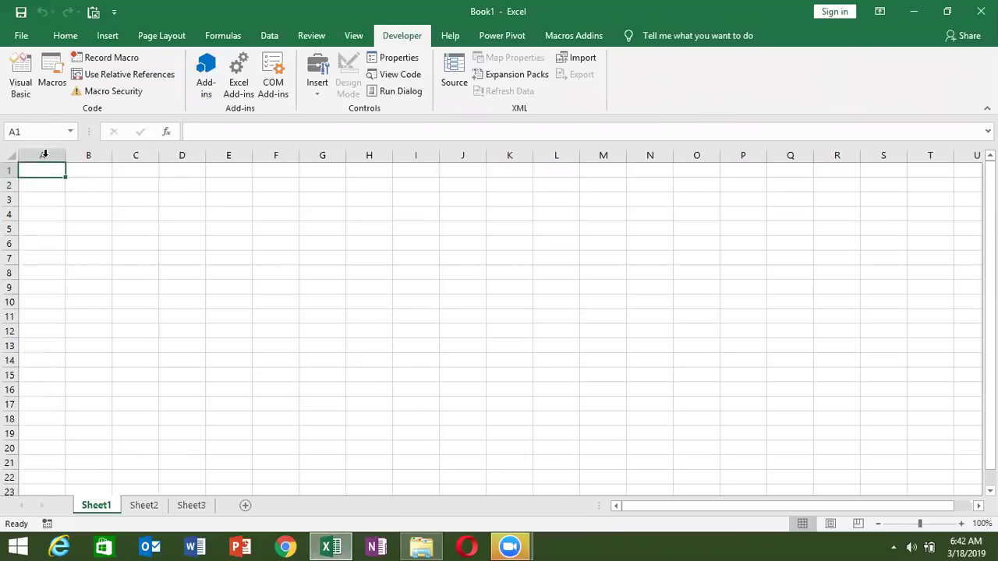
# Check the Macros list, find it empty, and close it
pyautogui.click(46, 95)
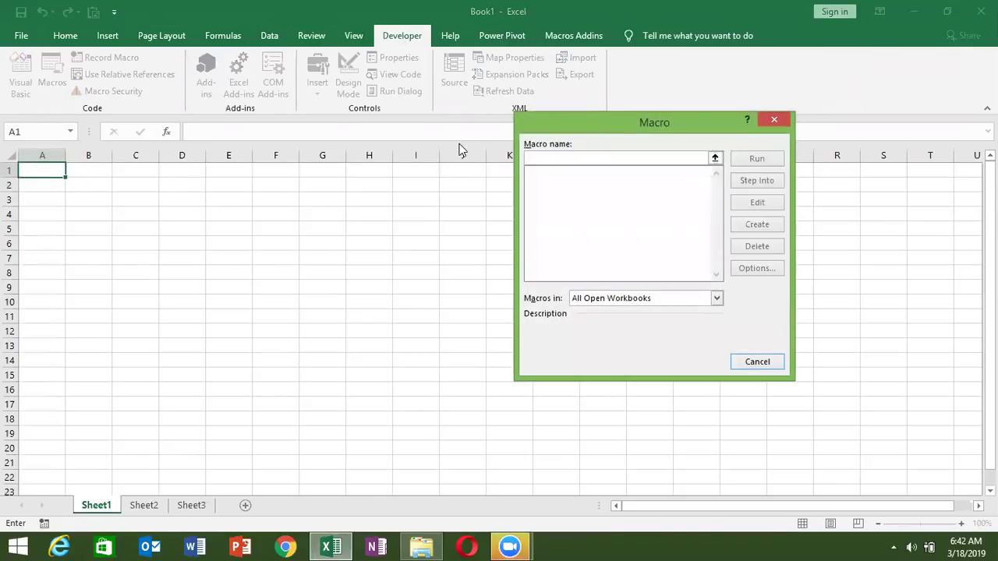
pyautogui.click(553, 202)
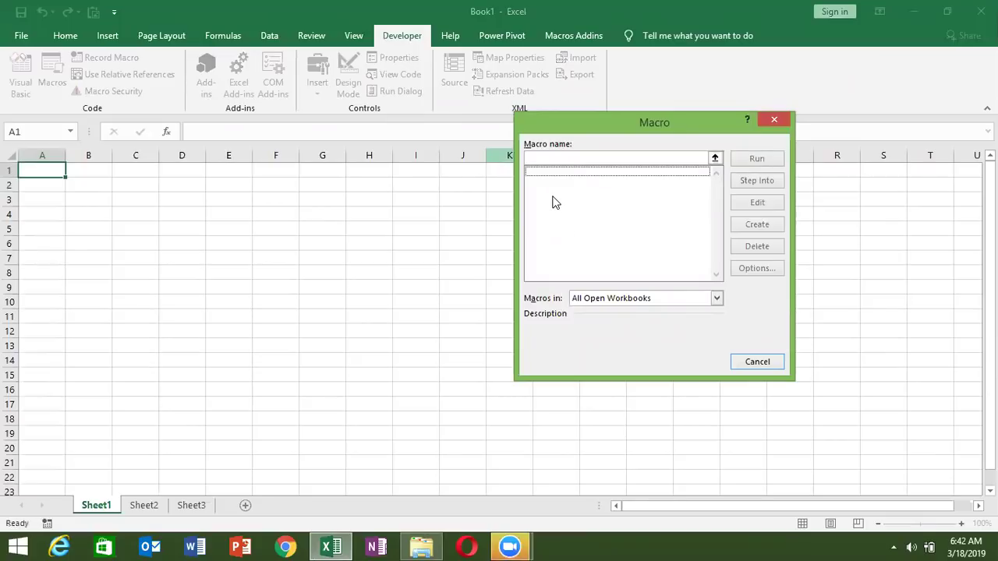
pyautogui.click(776, 120)
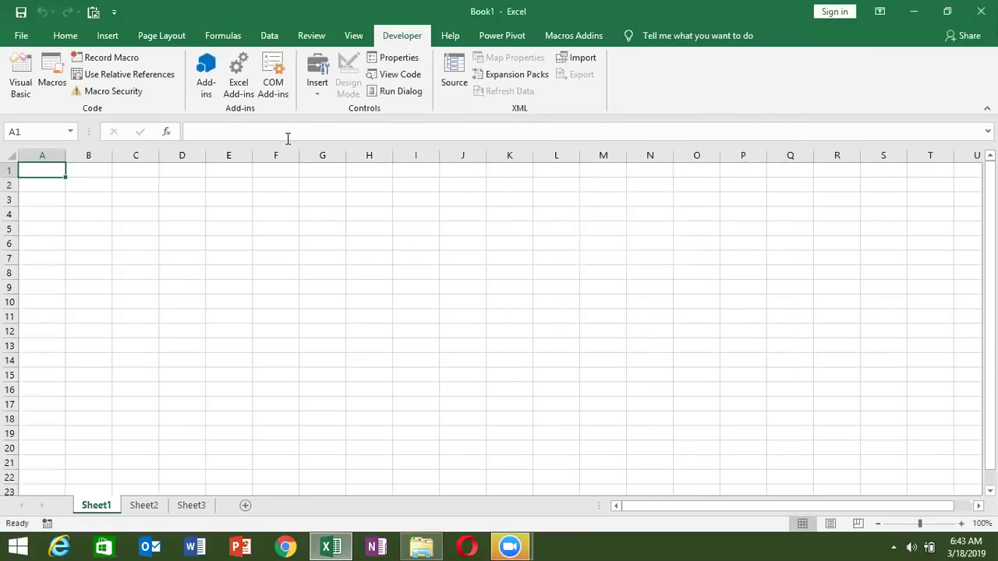
pyautogui.click(317, 95)
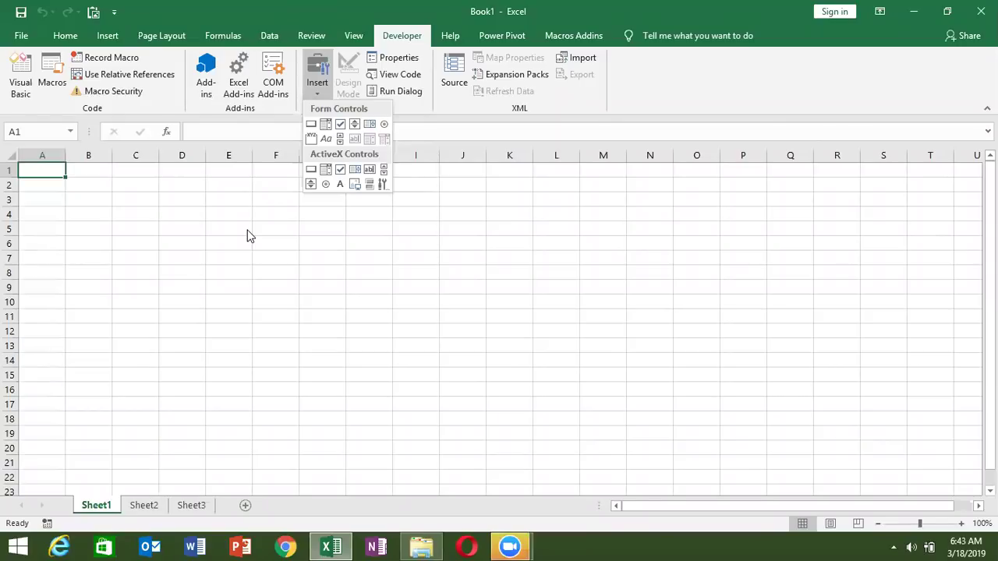
# Close the controls gallery and switch to the empty Sheet3, selecting C7 and then A1
pyautogui.click(168, 242)
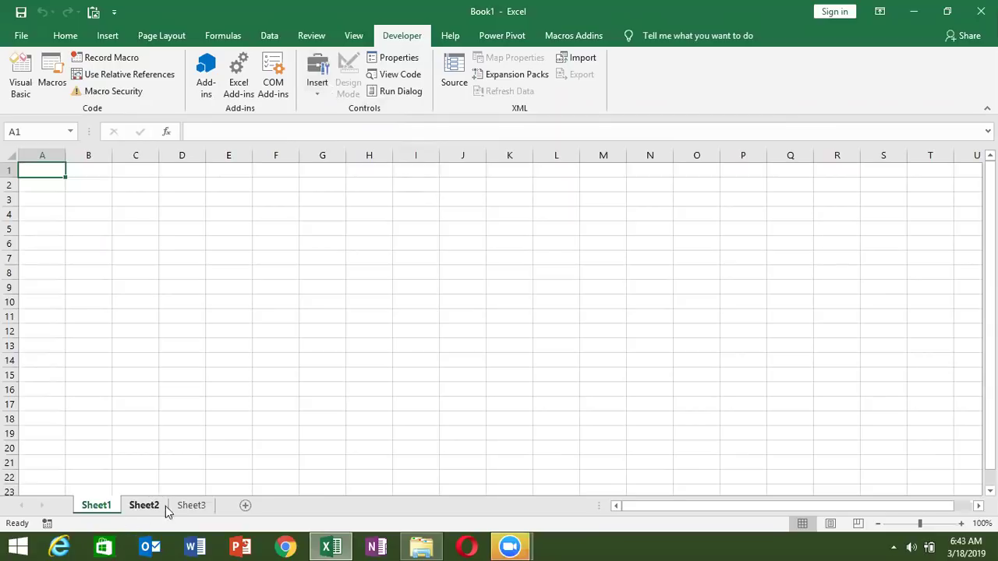
pyautogui.click(197, 511)
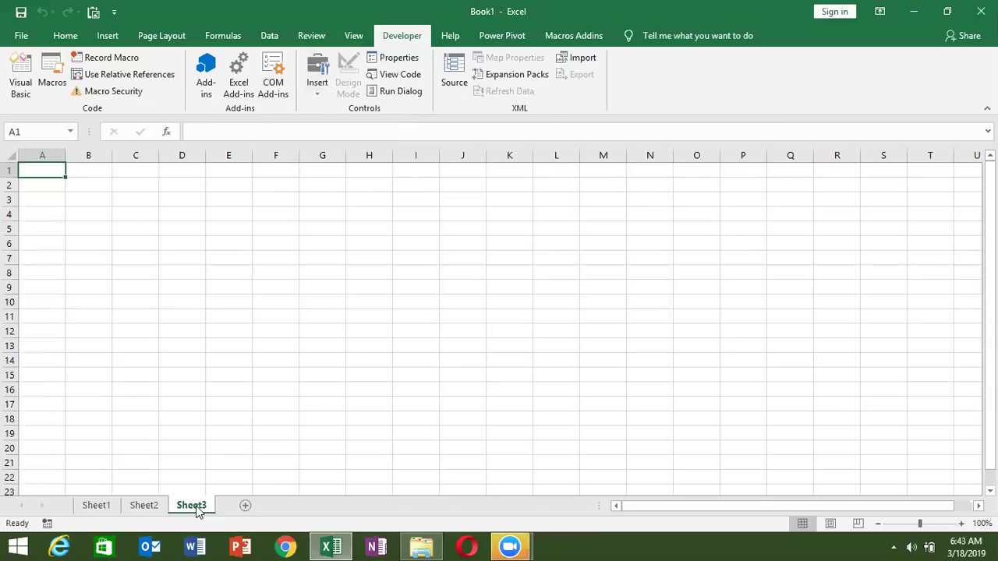
pyautogui.click(136, 263)
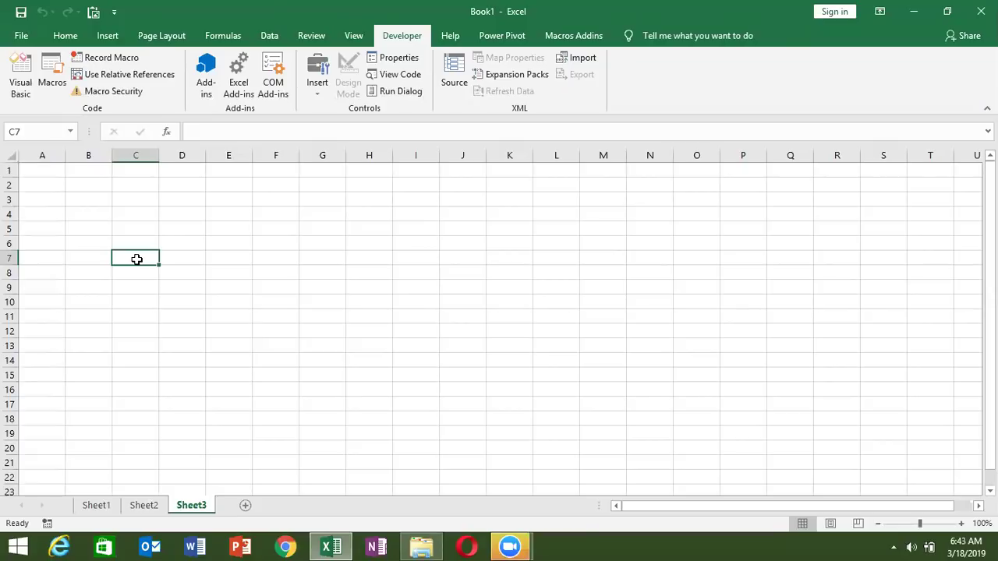
pyautogui.rightClick(136, 259)
pyautogui.press('Escape')
pyautogui.click(41, 174)
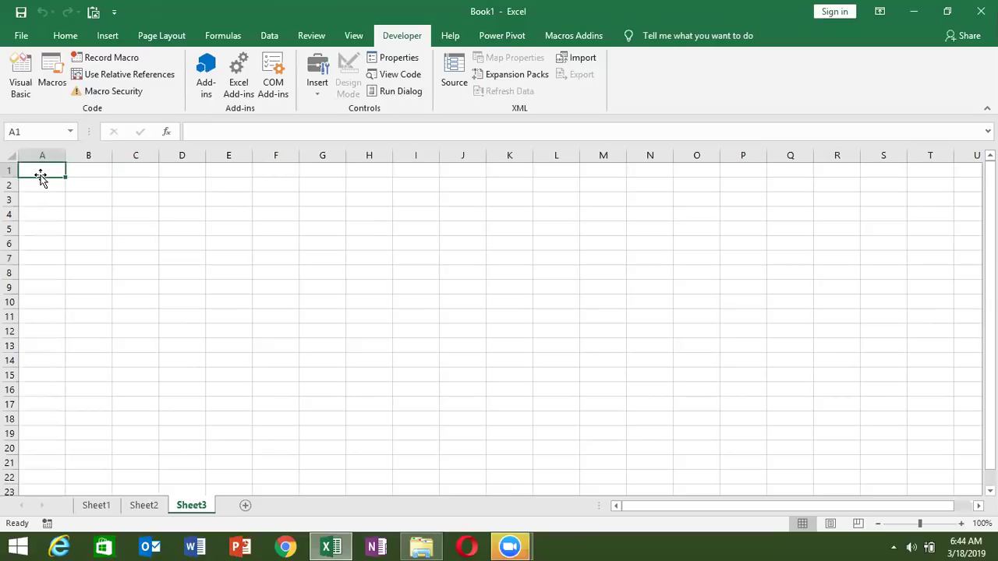
# Open the VBA editor and insert a new, empty Module1 into the Book1 project
pyautogui.click(77, 173)
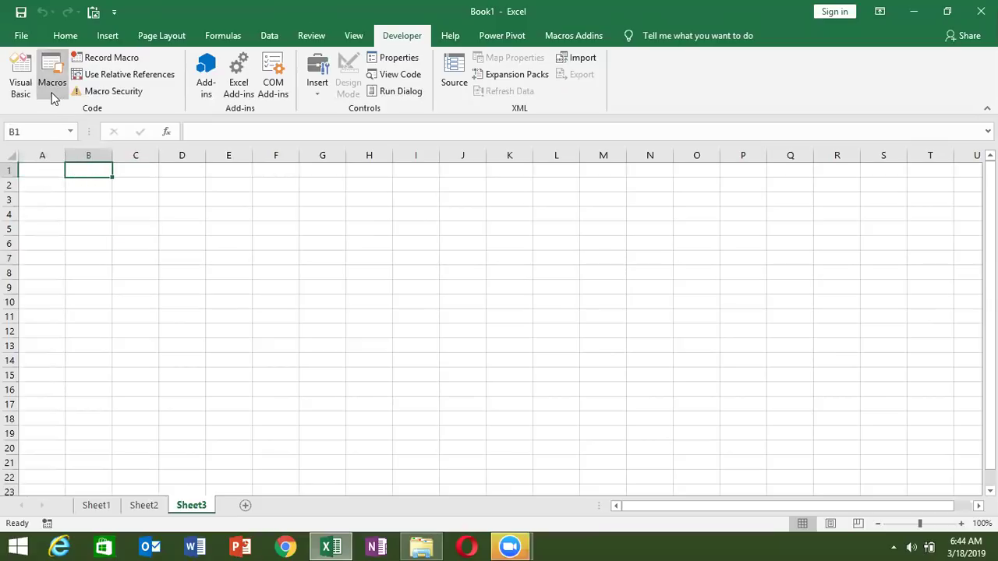
pyautogui.click(21, 88)
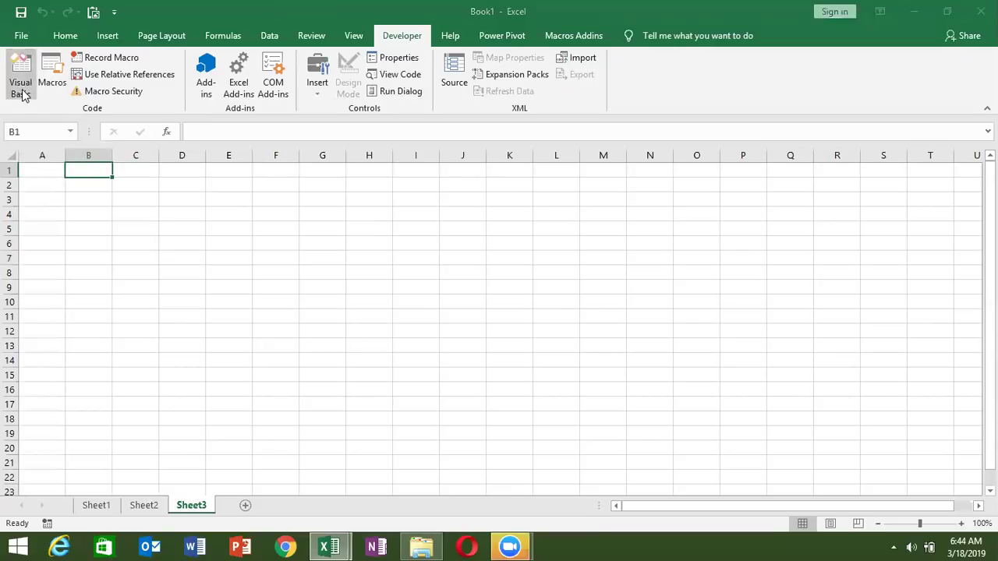
pyautogui.click(113, 37)
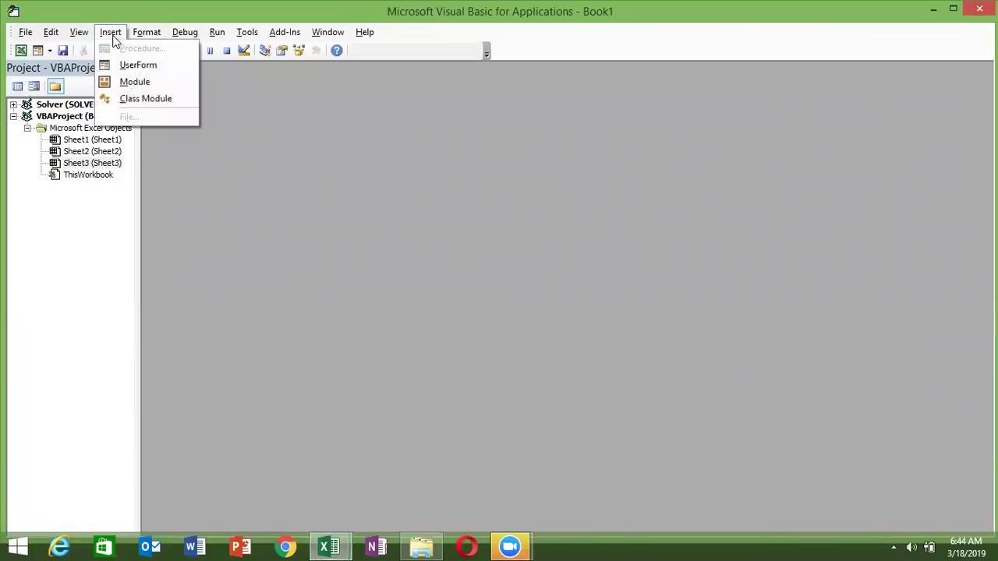
pyautogui.click(150, 80)
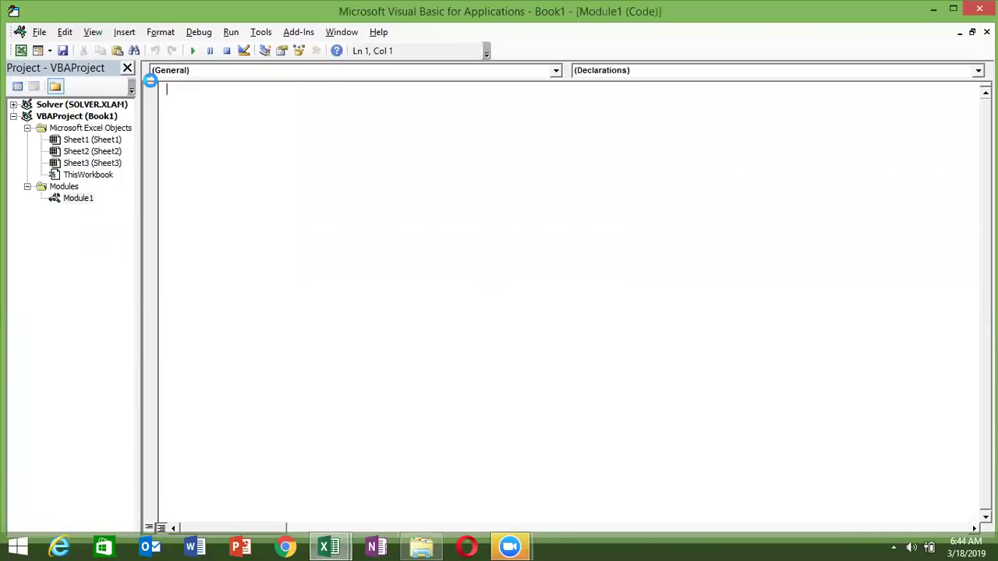
pyautogui.write('sub')
pyautogui.press('BackSpace')
pyautogui.press('BackSpace')
pyautogui.press('BackSpace')
pyautogui.press('BackSpace')
# In Sheet3's code, add a Worksheet_Activate event procedure via the Worksheet object
pyautogui.doubleClick(104, 166)
pyautogui.doubleClick(104, 166)
pyautogui.click(166, 74)
pyautogui.click(182, 97)
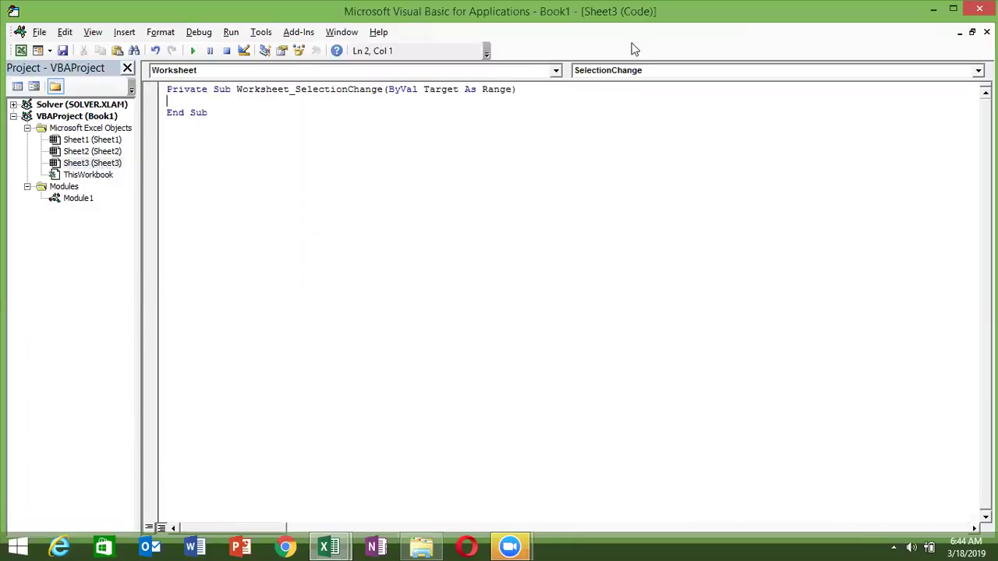
pyautogui.click(636, 70)
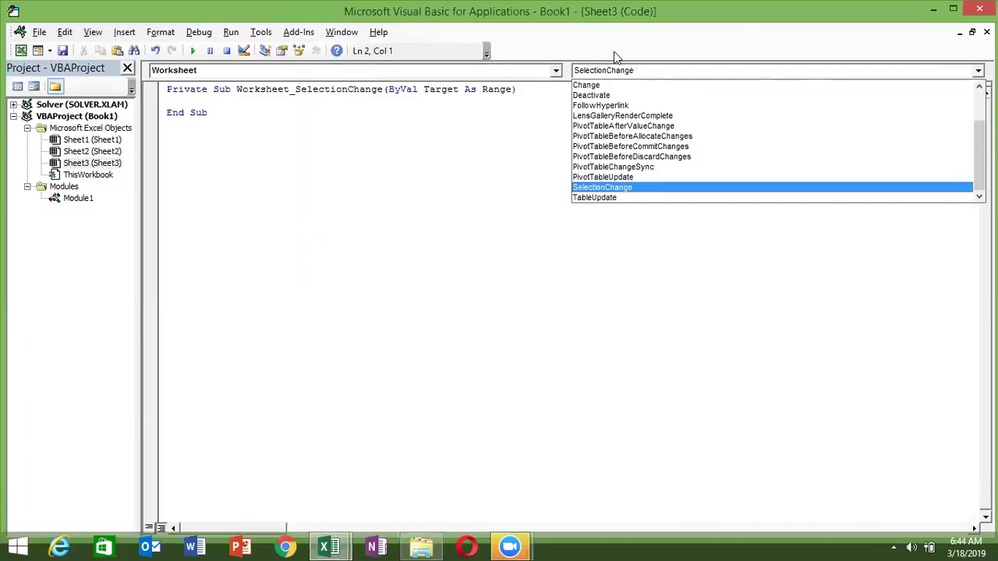
pyautogui.scroll(1, 590, 90)
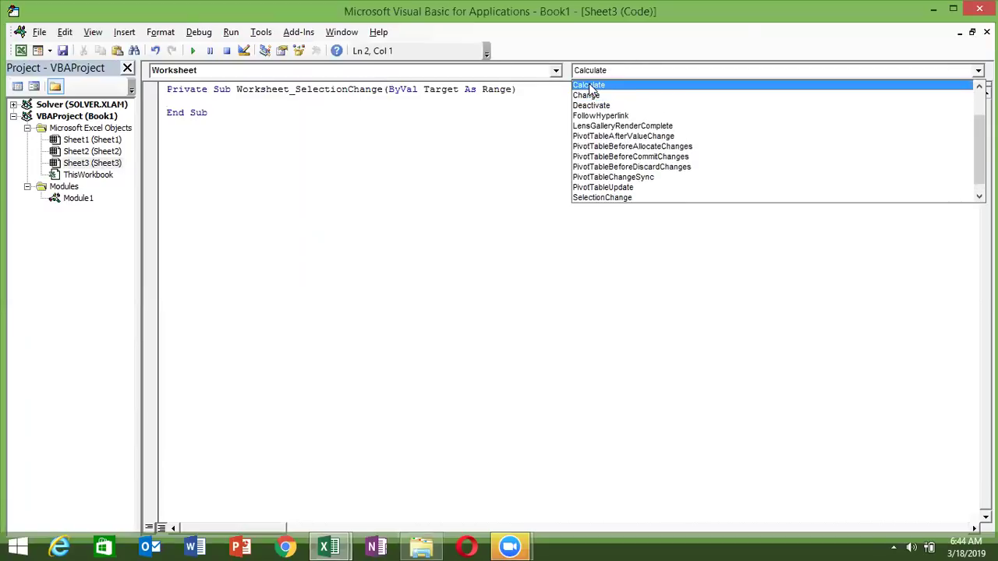
pyautogui.scroll(2, 590, 89)
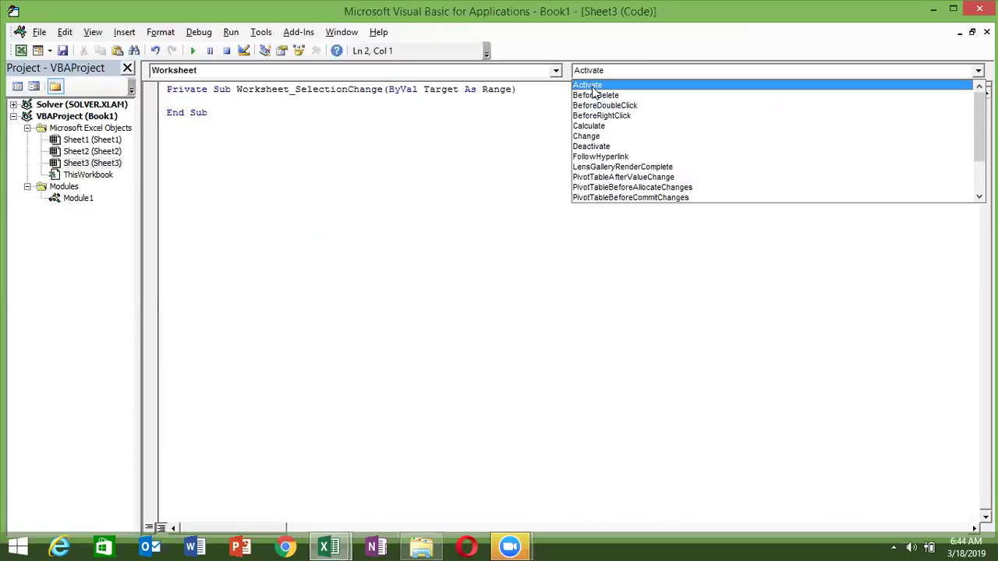
pyautogui.click(593, 87)
# Delete the Worksheet_SelectionChange stub and add a blank line inside Worksheet_Activate
pyautogui.moveTo(207, 160); pyautogui.dragTo(156, 140)
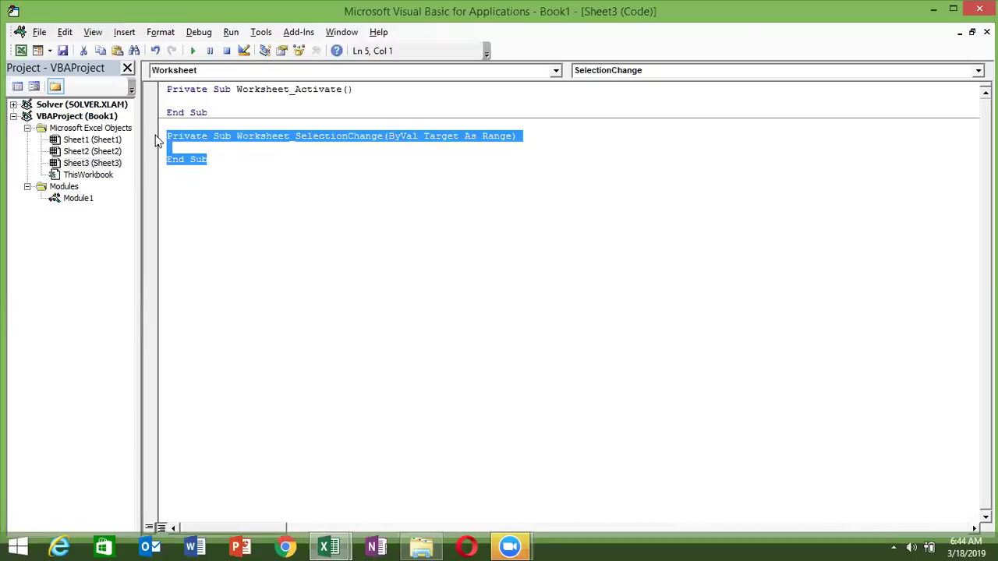
pyautogui.press('Delete')
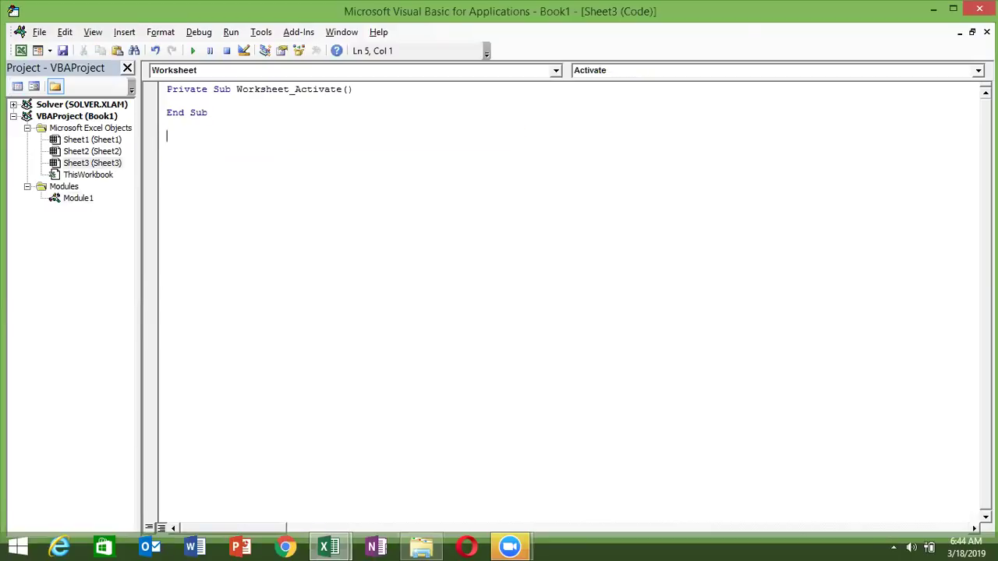
pyautogui.press('Up')
pyautogui.press('Up')
pyautogui.press('Up')
pyautogui.press('Up')
pyautogui.press('Down')
pyautogui.press('Return')
# Start a Do Until loop comparing p with the password, using p = InputBox("Enter Password")
pyautogui.click(167, 100)
pyautogui.press('Return')
pyautogui.write('do ')
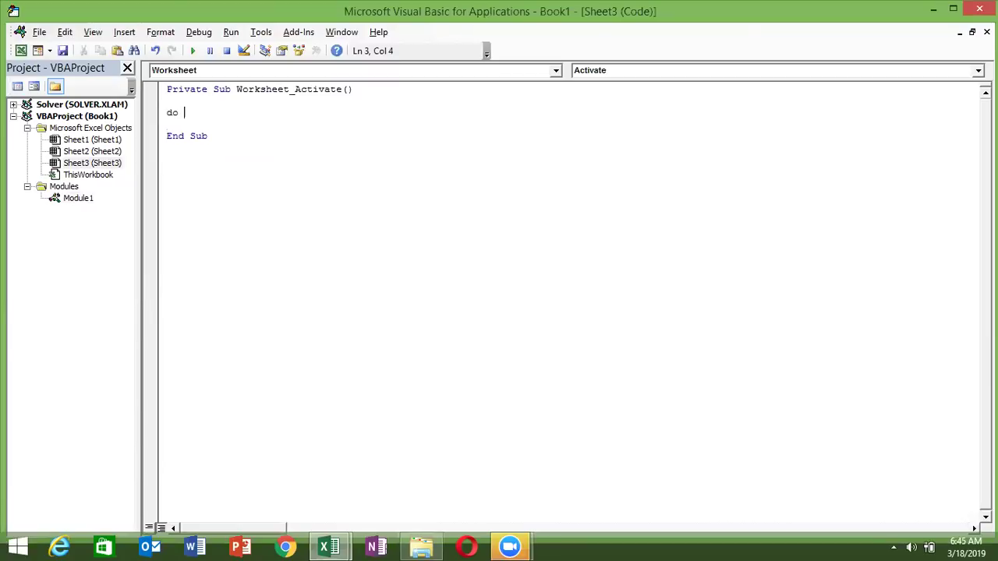
pyautogui.write('until ')
pyautogui.write('p=')
pyautogui.write('""')
pyautogui.press('BackSpace')
pyautogui.press('BackSpace')
pyautogui.write('"12"')
# Tidy up the stray characters and close the loop with a Loop statement
pyautogui.press('Return')
pyautogui.press('Return')
pyautogui.press('Up')
pyautogui.write('p')
pyautogui.press('BackSpace')
pyautogui.write('p=inputbox("Enter Pass')
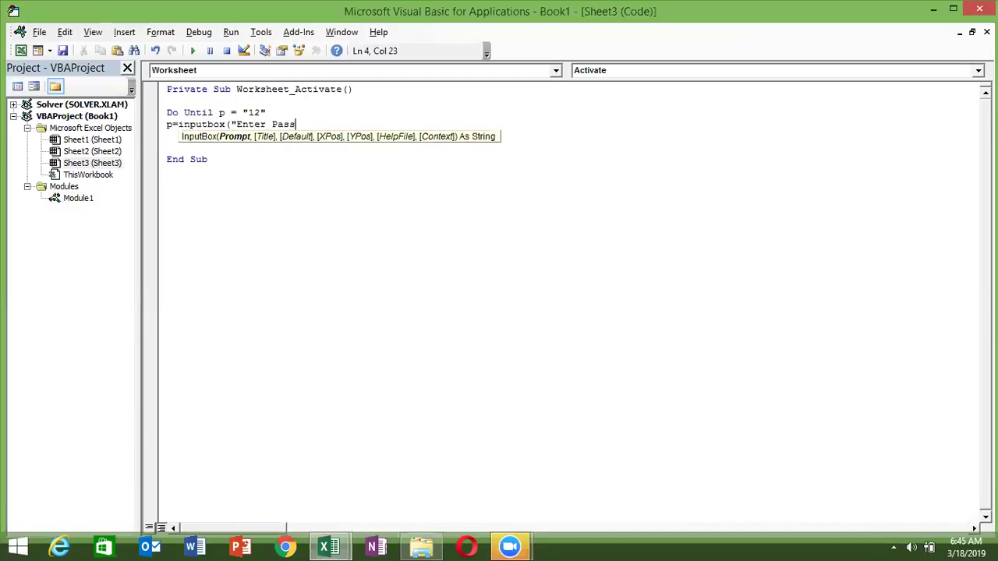
pyautogui.write('word"')
pyautogui.press('Return')
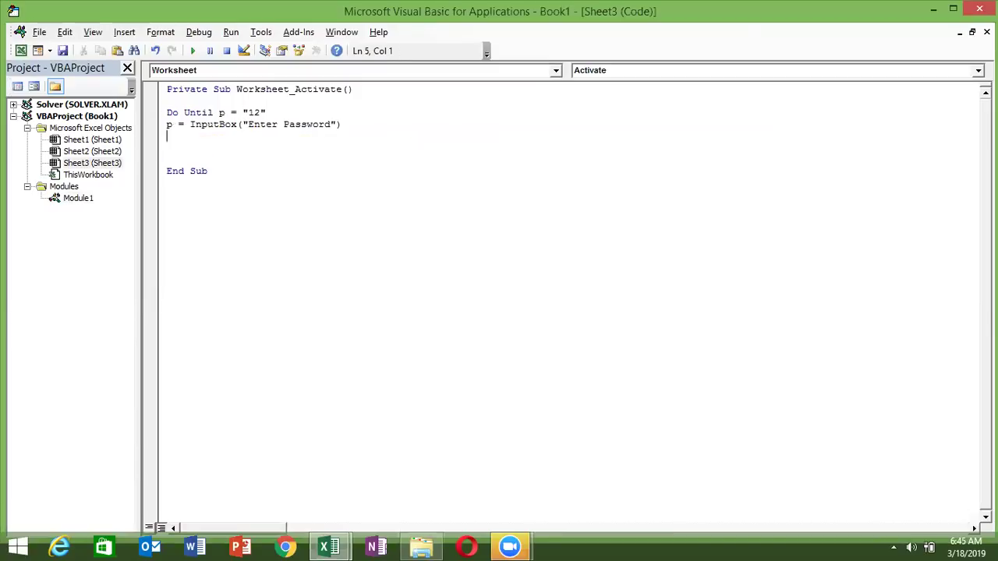
pyautogui.write('loop')
pyautogui.click(210, 157)
# Re-enter Sheet3 and test the password prompt with a wrong entry, then the correct password
pyautogui.hotkey('alt', 'F11')
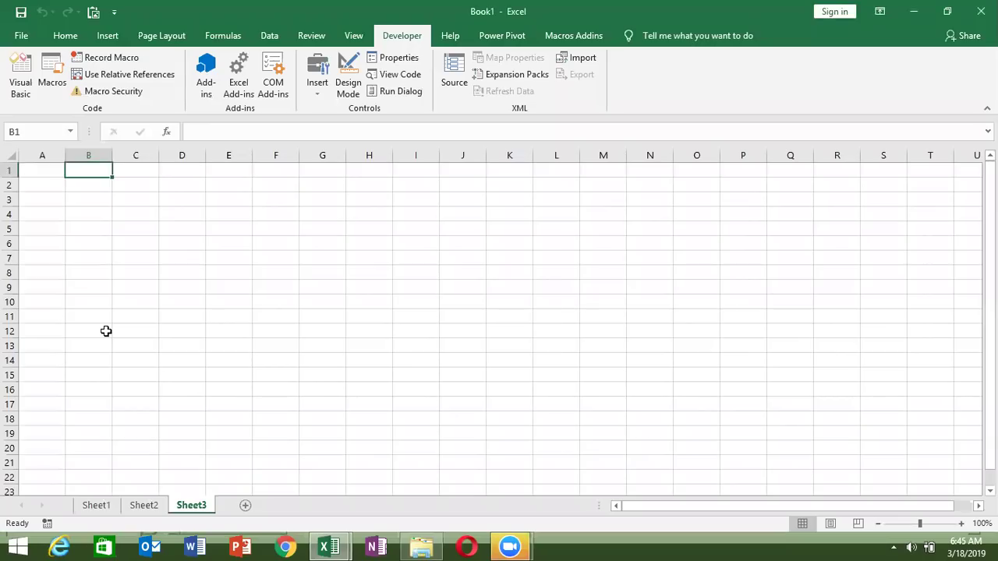
pyautogui.click(161, 510)
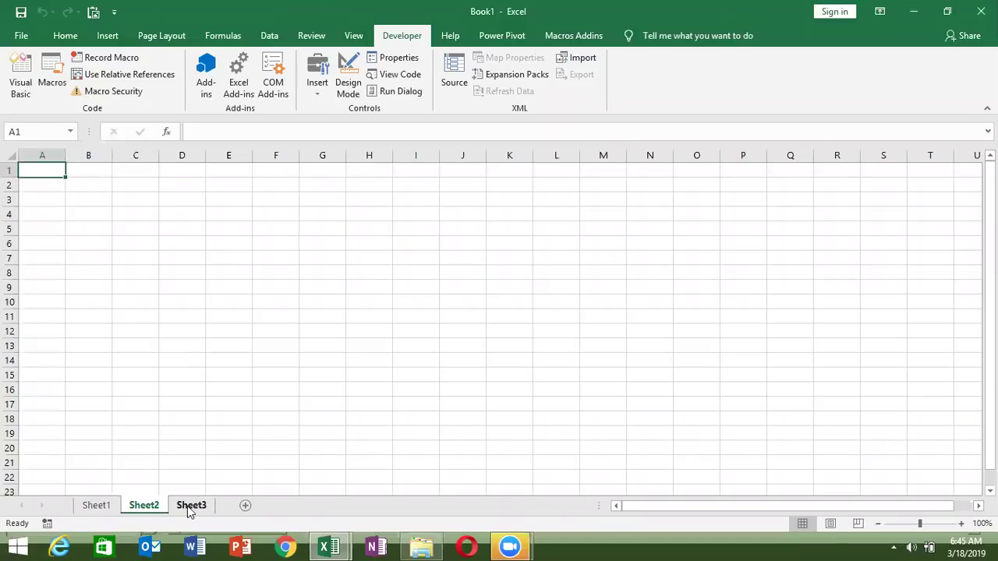
pyautogui.click(187, 505)
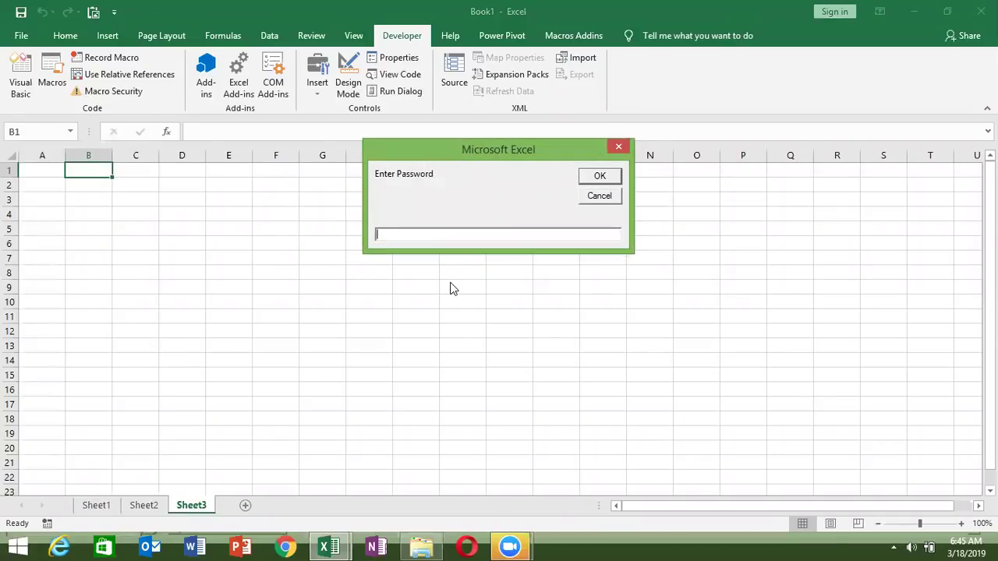
pyautogui.write('sd')
pyautogui.click(605, 182)
pyautogui.write('12')
pyautogui.click(600, 178)
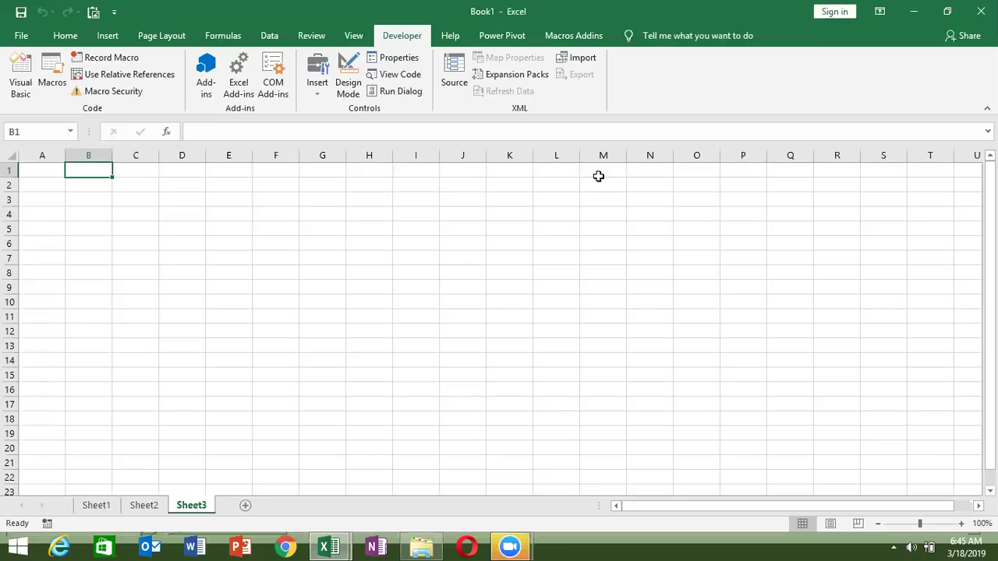
# Review Sheet3's Worksheet_Activate code, then return to Excel and switch to Sheet2
pyautogui.hotkey('alt', 'F11')
pyautogui.click(313, 96)
pyautogui.doubleClick(308, 95)
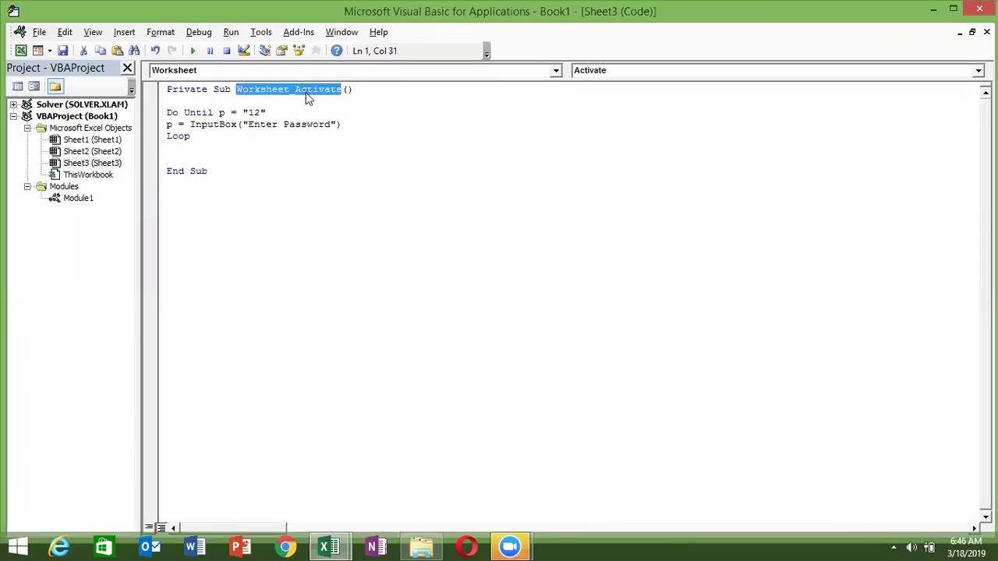
pyautogui.hotkey('alt', 'F11')
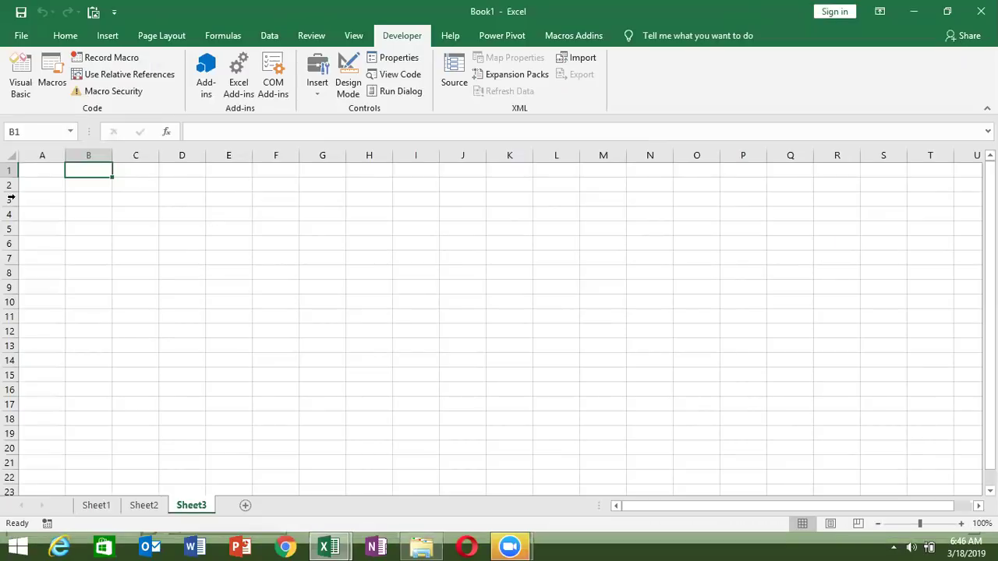
pyautogui.click(43, 180)
pyautogui.click(128, 217)
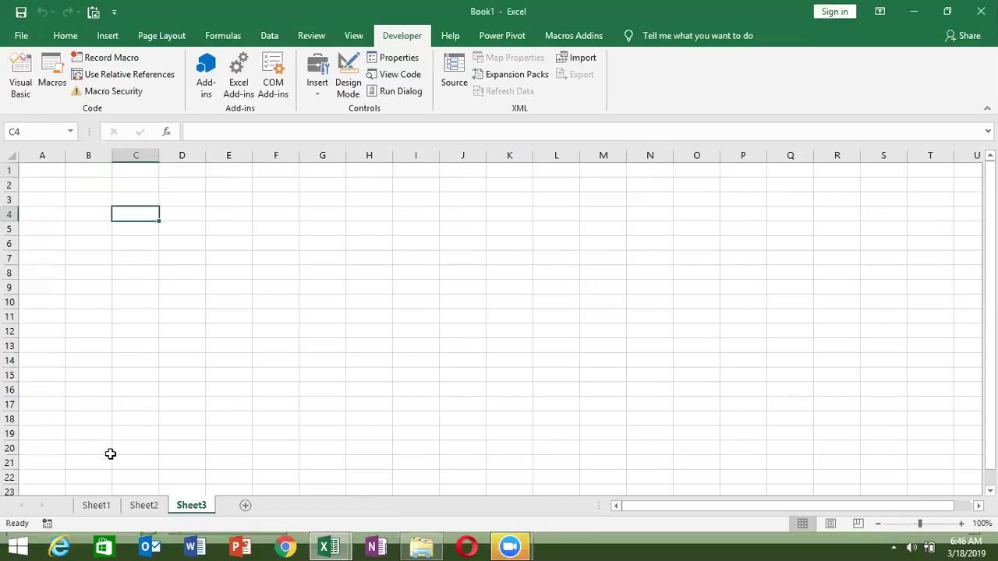
pyautogui.click(142, 506)
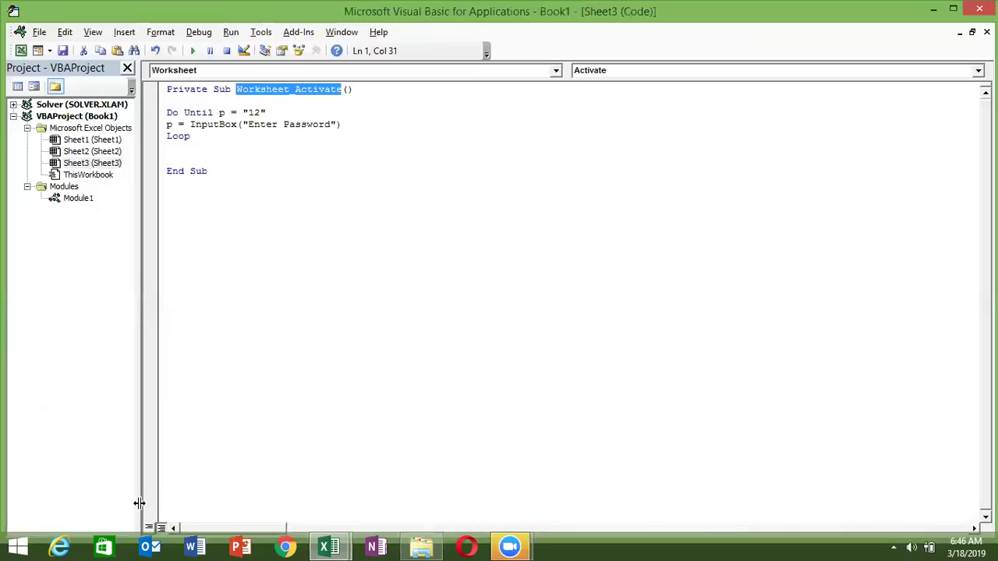
# Open Sheet2's code via View Code and insert a Worksheet_SelectionChange stub
pyautogui.rightClick(142, 507)
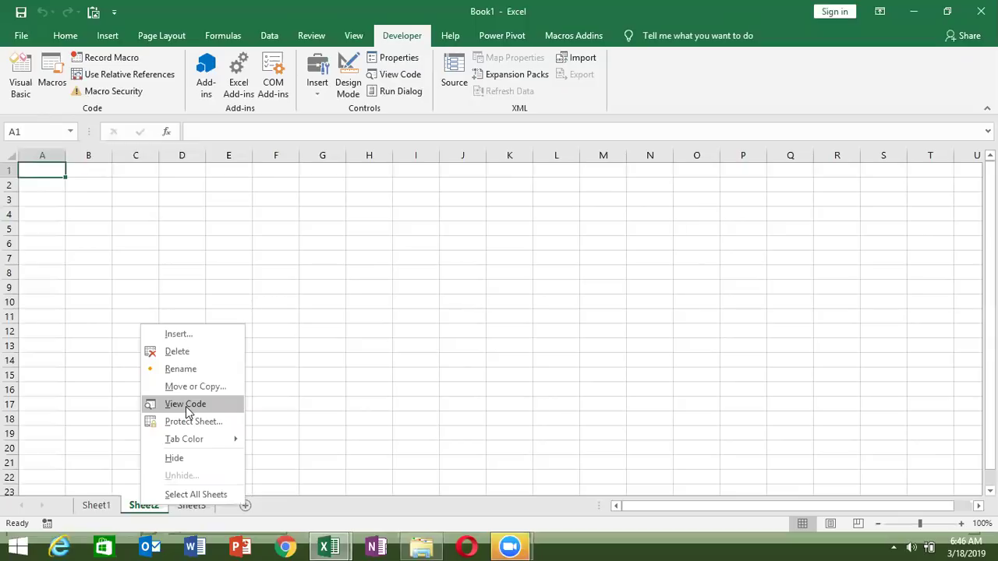
pyautogui.click(187, 405)
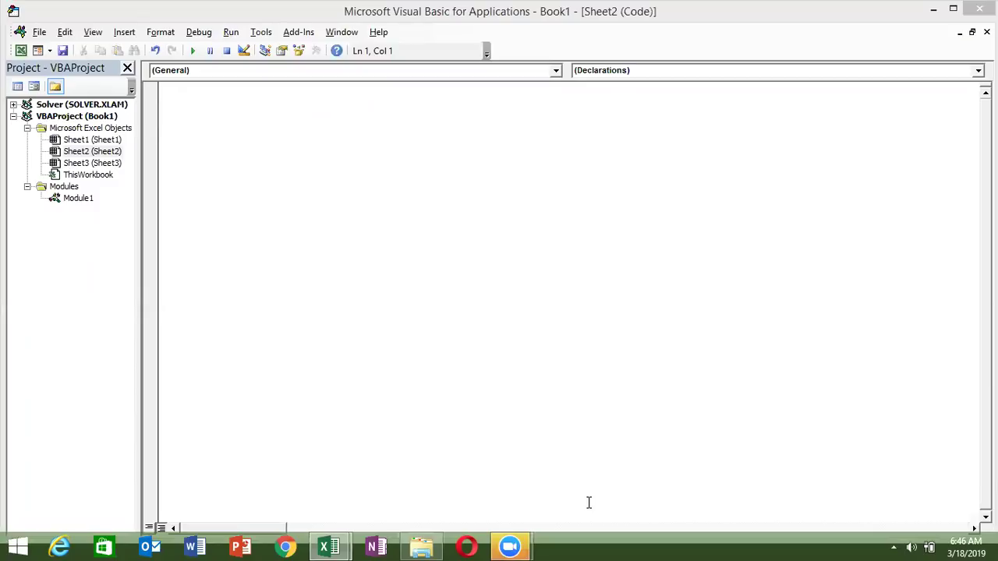
pyautogui.click(315, 72)
pyautogui.click(307, 94)
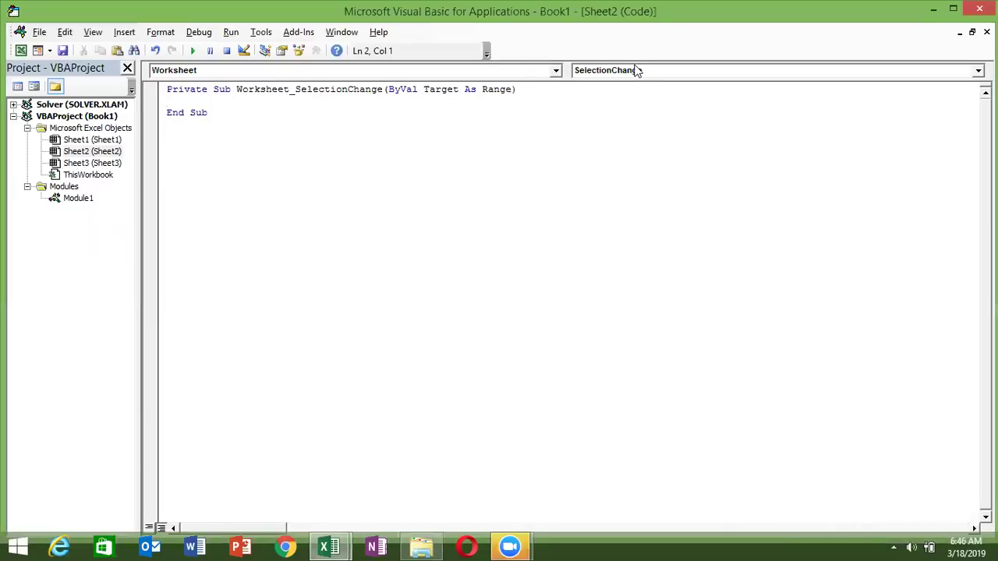
# Write ActiveCell.Interior.Color = vbRed in Sheet2's SelectionChange procedure and return to Excel
pyautogui.press('Return')
pyautogui.press('Return')
pyautogui.press('Up')
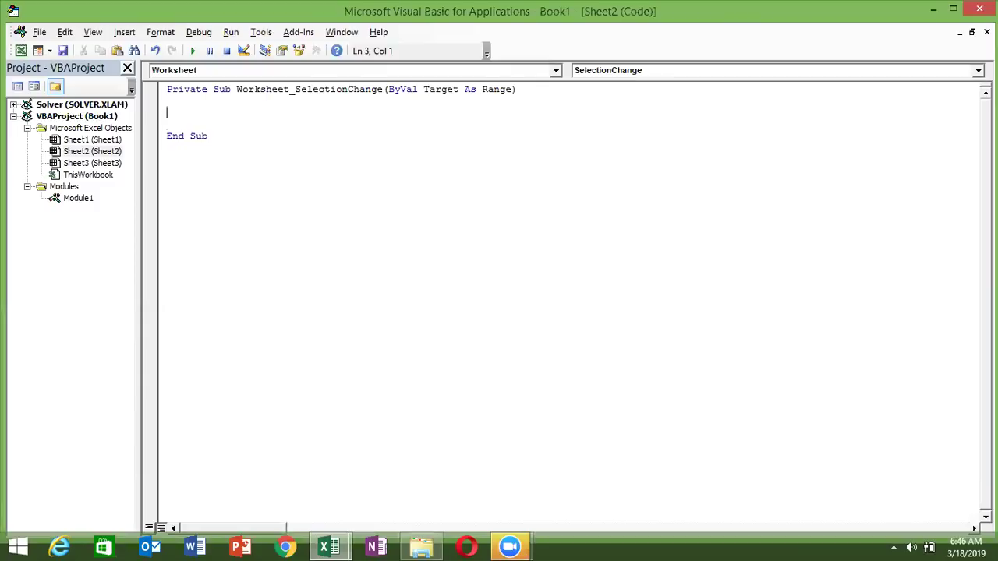
pyautogui.write('activecell.')
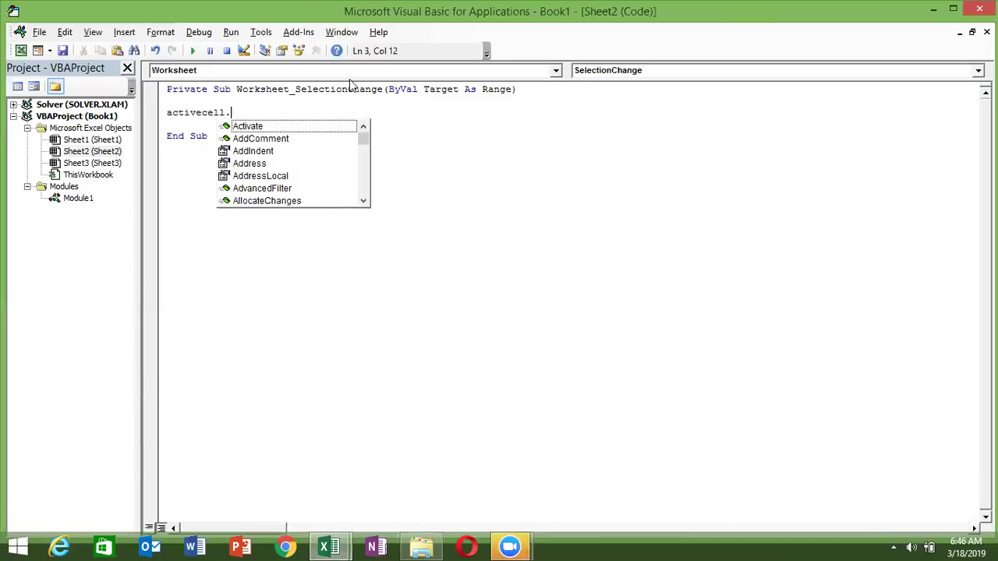
pyautogui.write('in')
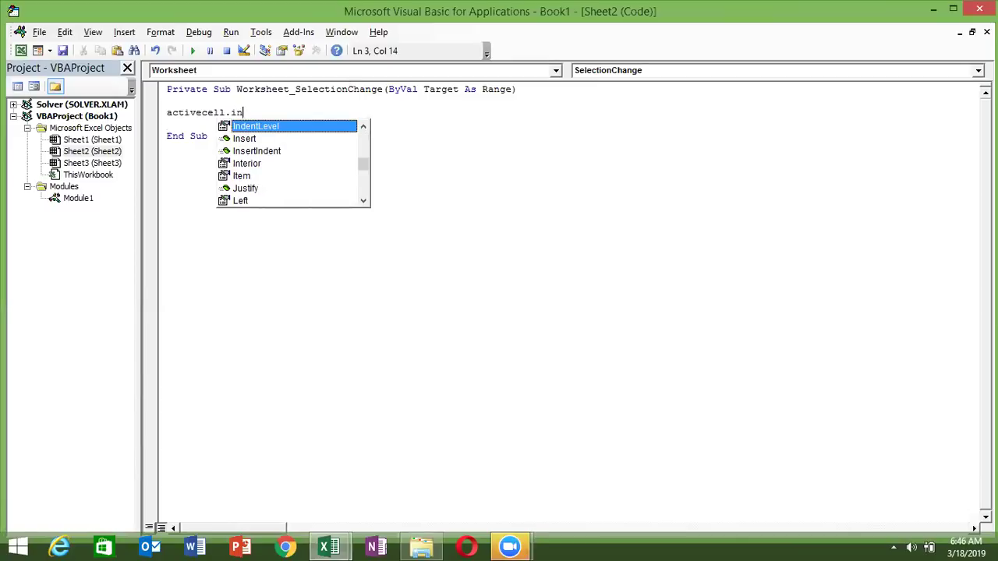
pyautogui.press('Down')
pyautogui.press('Down')
pyautogui.press('Down')
pyautogui.press('Tab')
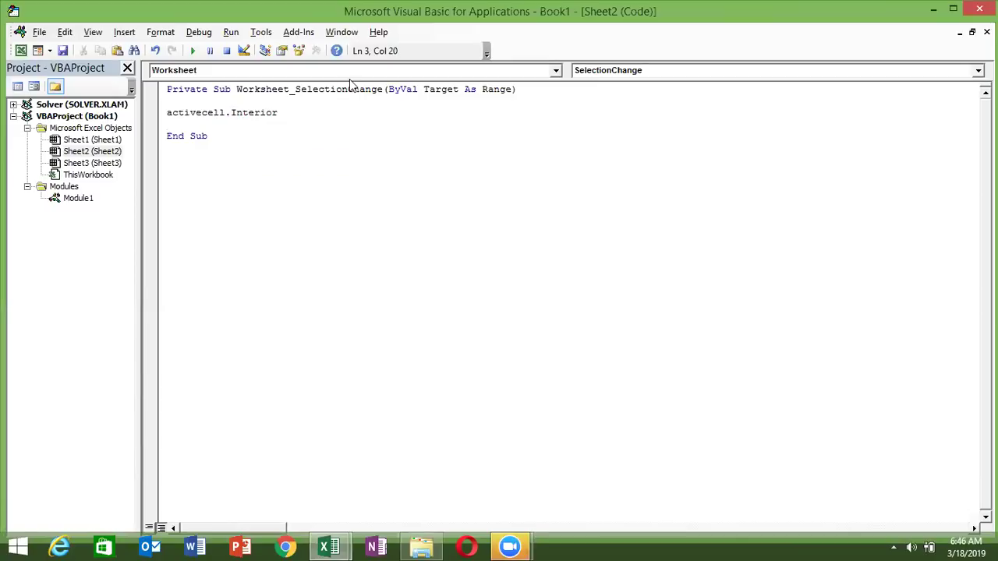
pyautogui.write('.')
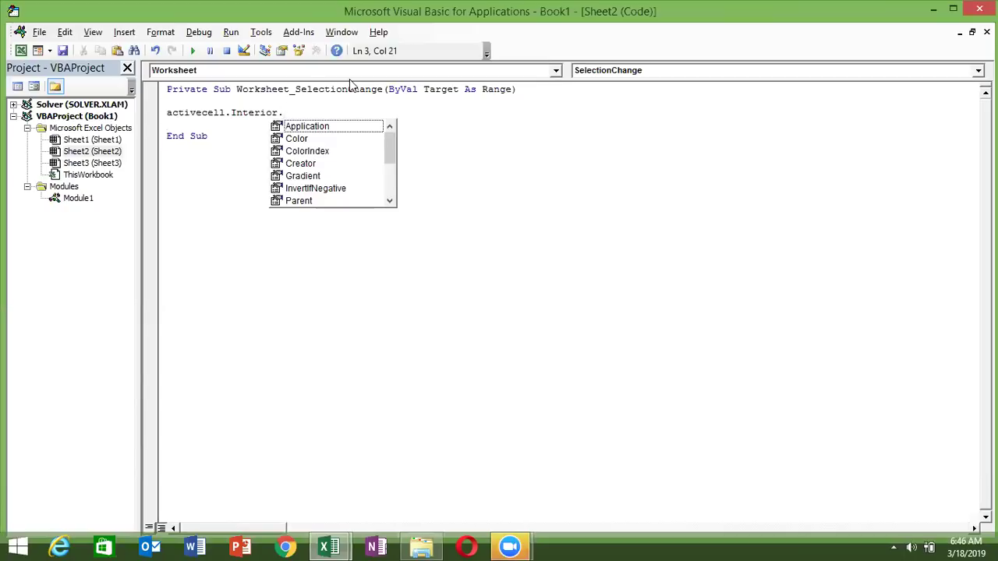
pyautogui.press('Down')
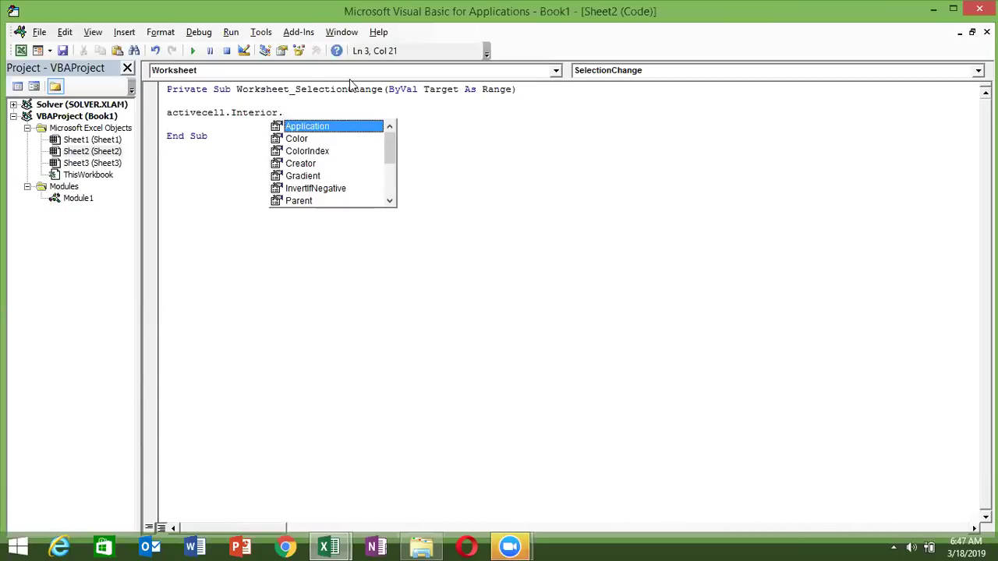
pyautogui.press('Down')
pyautogui.press('Tab')
pyautogui.write('=vbred')
pyautogui.press('Return')
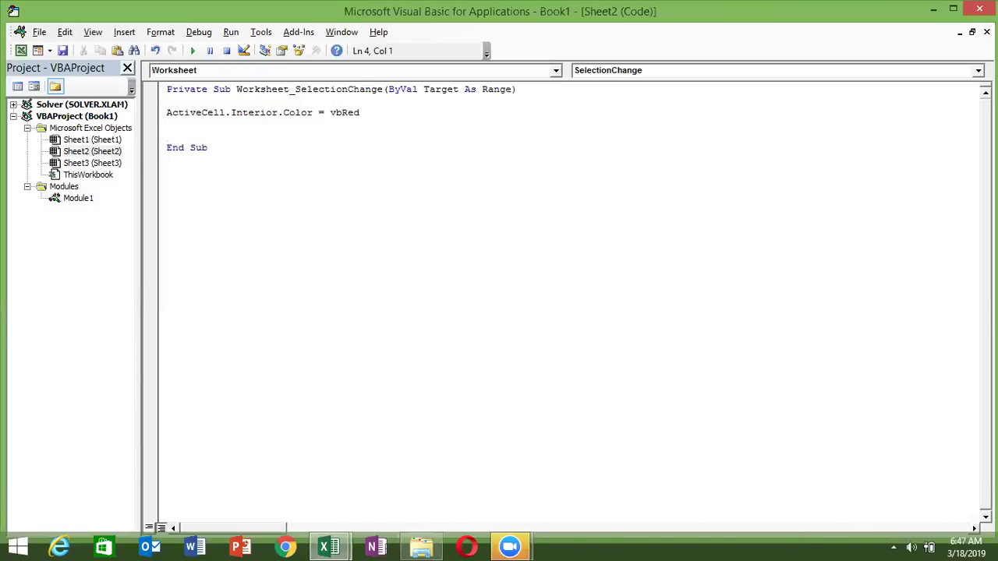
pyautogui.hotkey('alt', 'Tab')
# Select G6, E11, D6, E4, H3, G11, H10 and I7 to confirm each turns red
pyautogui.click(309, 238)
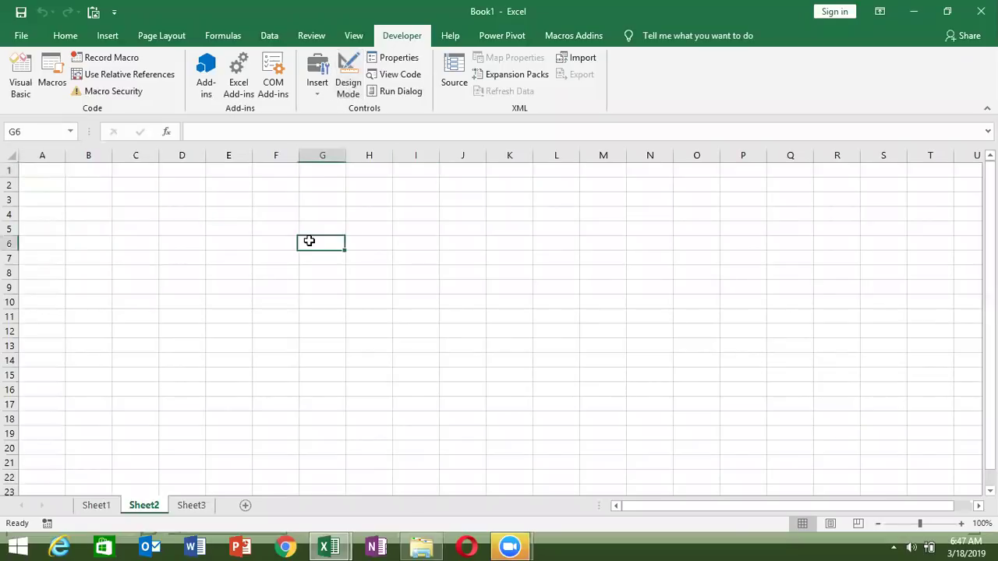
pyautogui.click(215, 311)
pyautogui.click(188, 244)
pyautogui.click(238, 213)
pyautogui.click(366, 196)
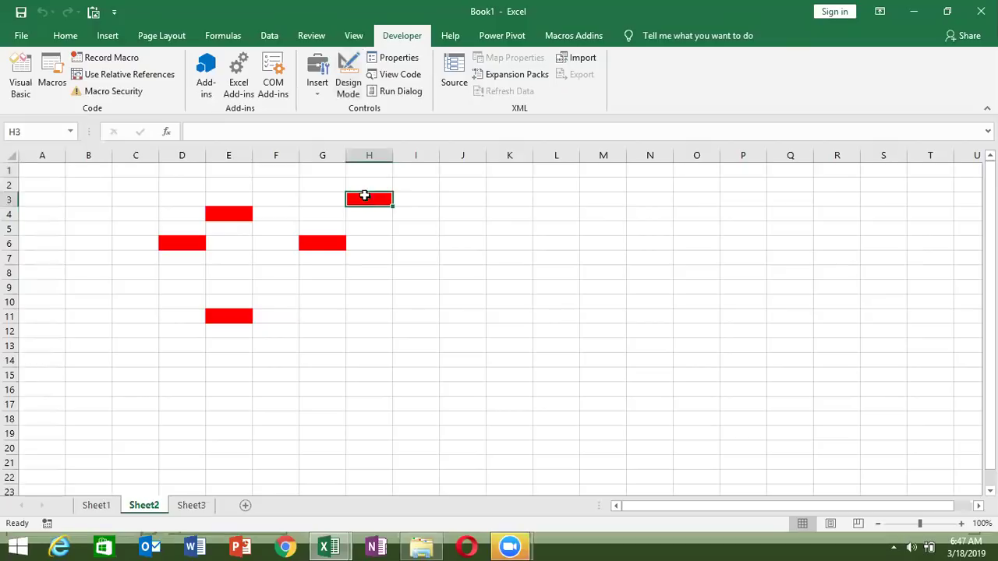
pyautogui.click(326, 314)
pyautogui.click(363, 303)
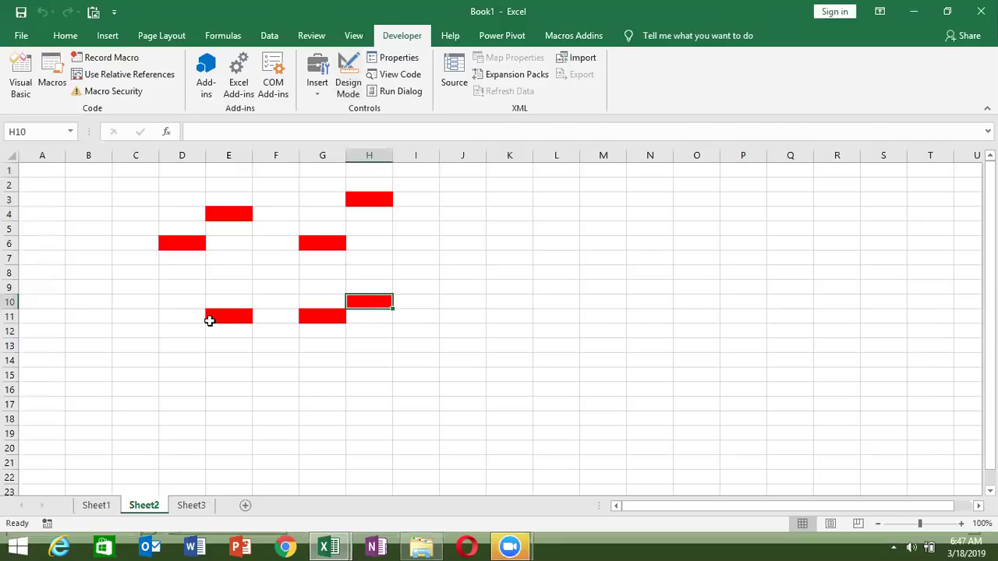
pyautogui.click(410, 260)
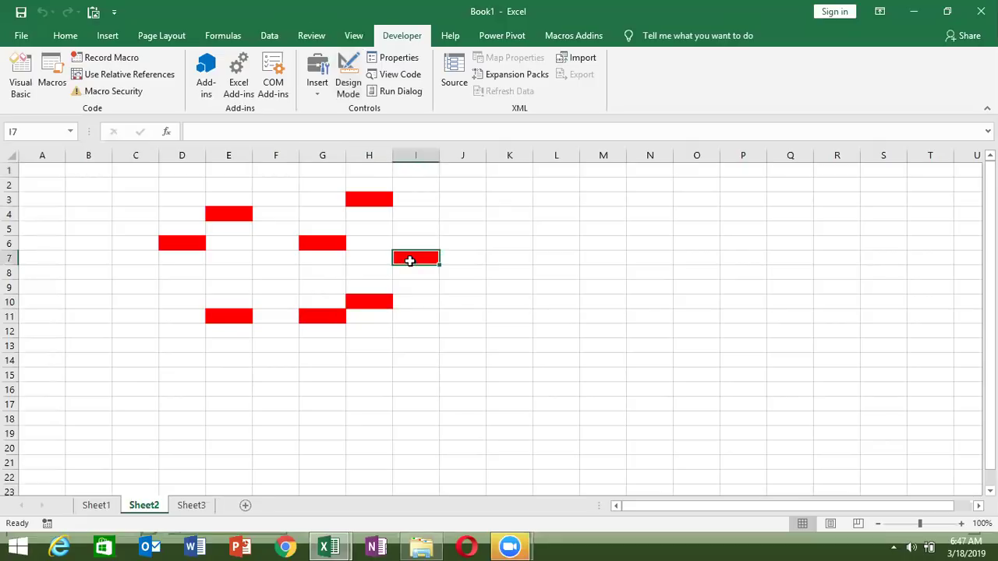
# Add Cells.Interior.Color = xlNone above the ActiveCell line in Worksheet_SelectionChange
pyautogui.hotkey('alt', 'Tab')
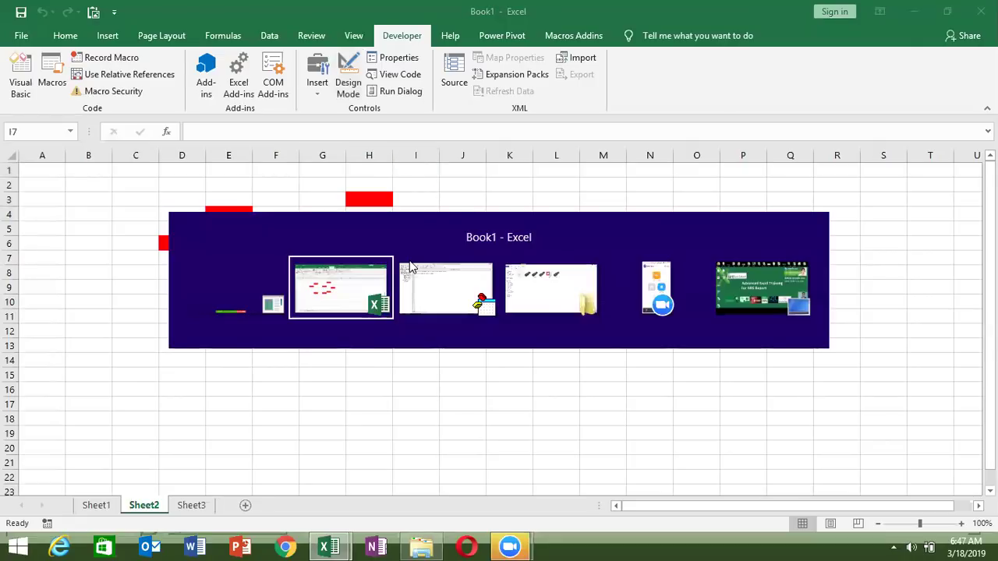
pyautogui.press('Up')
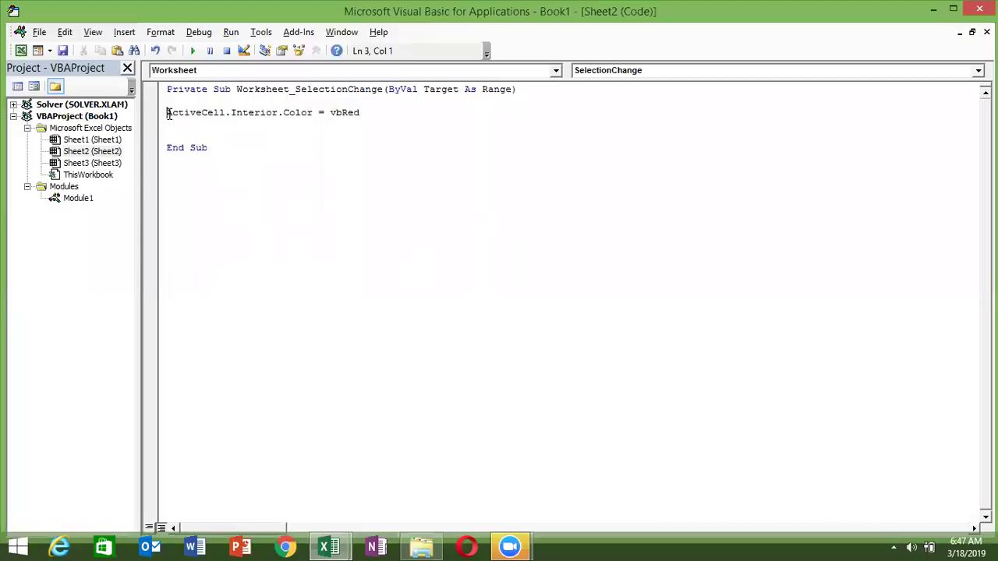
pyautogui.press('Return')
pyautogui.click(166, 112)
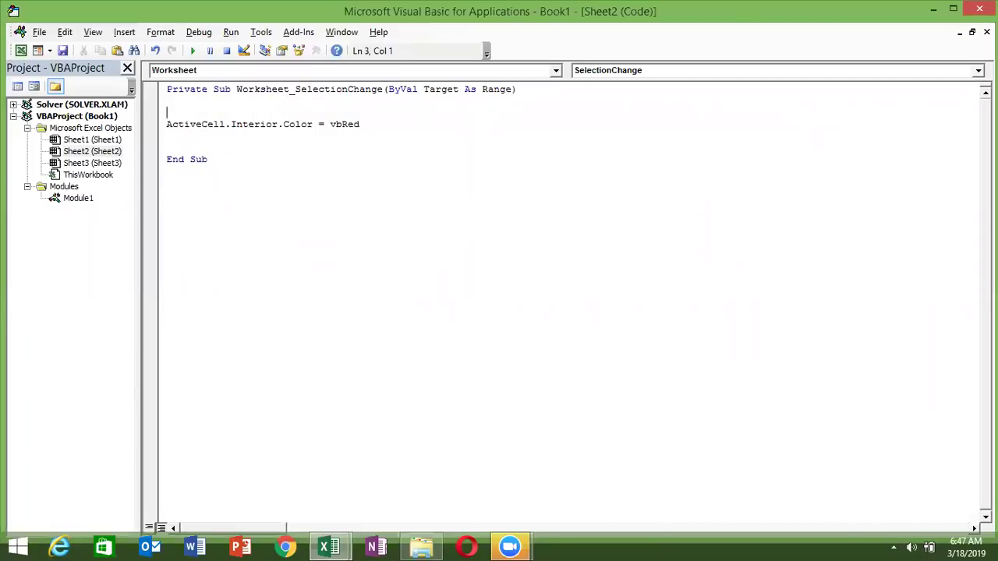
pyautogui.write('cells')
pyautogui.write('.in')
pyautogui.press('Down')
pyautogui.press('Down')
pyautogui.press('Down')
pyautogui.press('Tab')
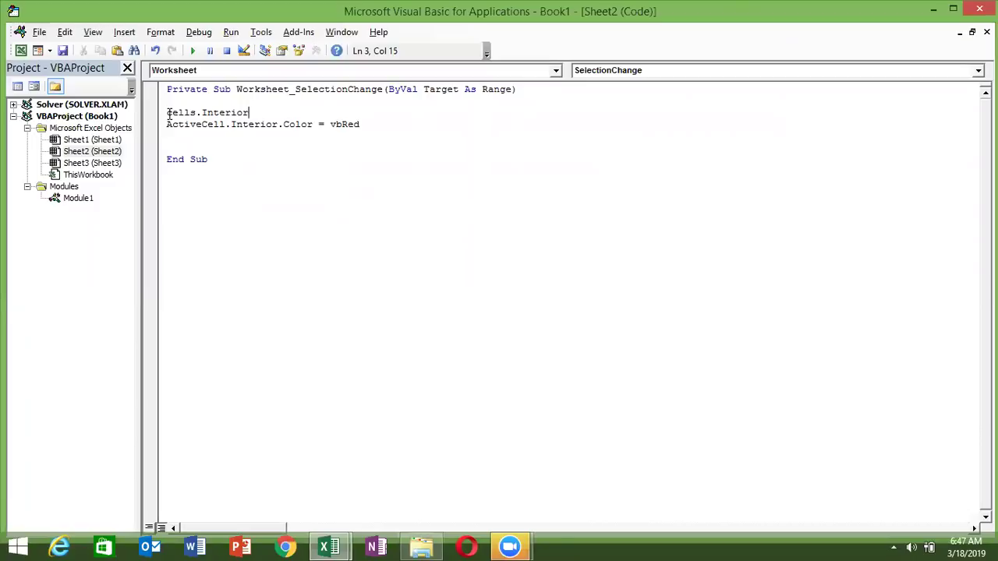
pyautogui.write('.in')
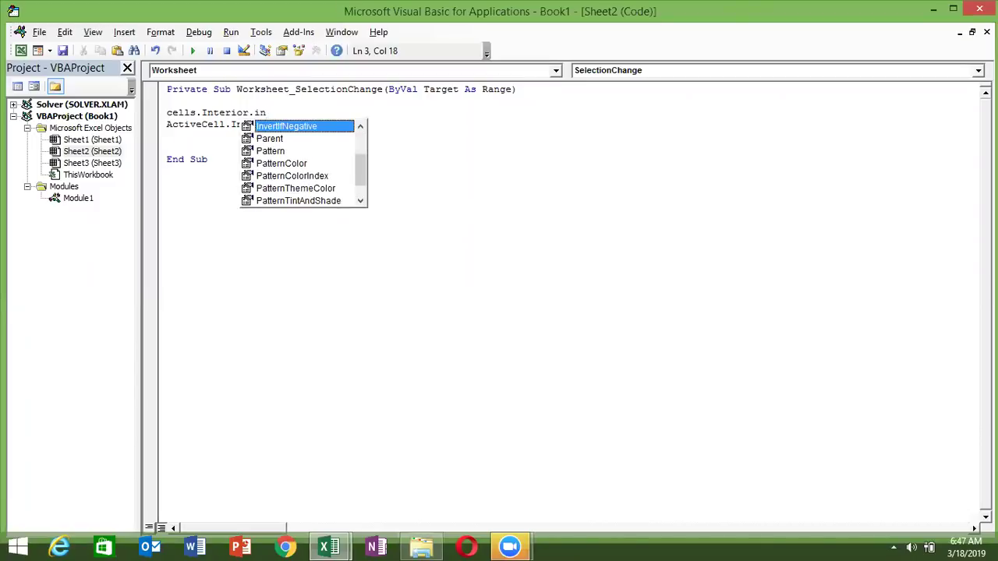
pyautogui.write('t')
pyautogui.press('BackSpace')
pyautogui.press('BackSpace')
pyautogui.press('BackSpace')
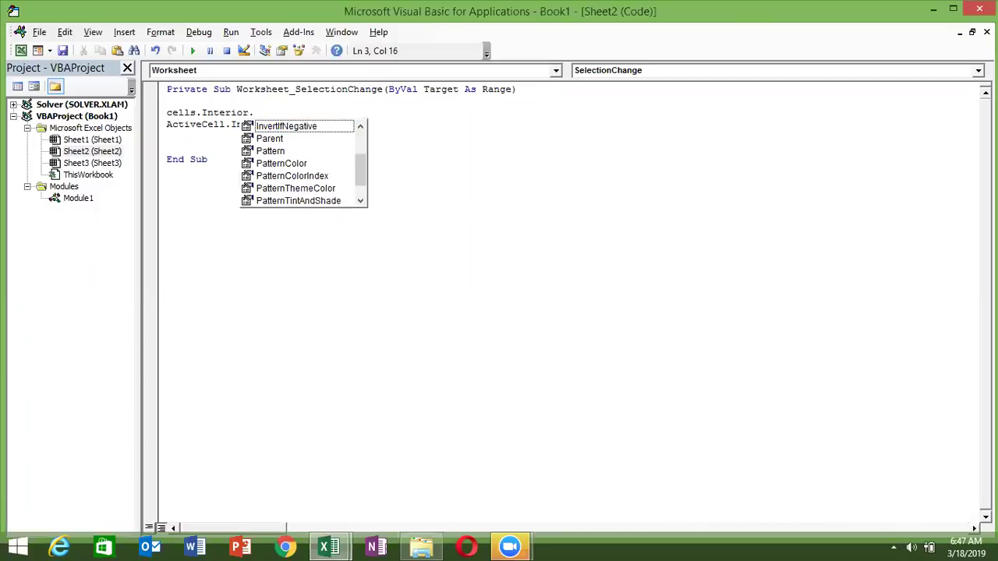
pyautogui.write('co')
pyautogui.press('Tab')
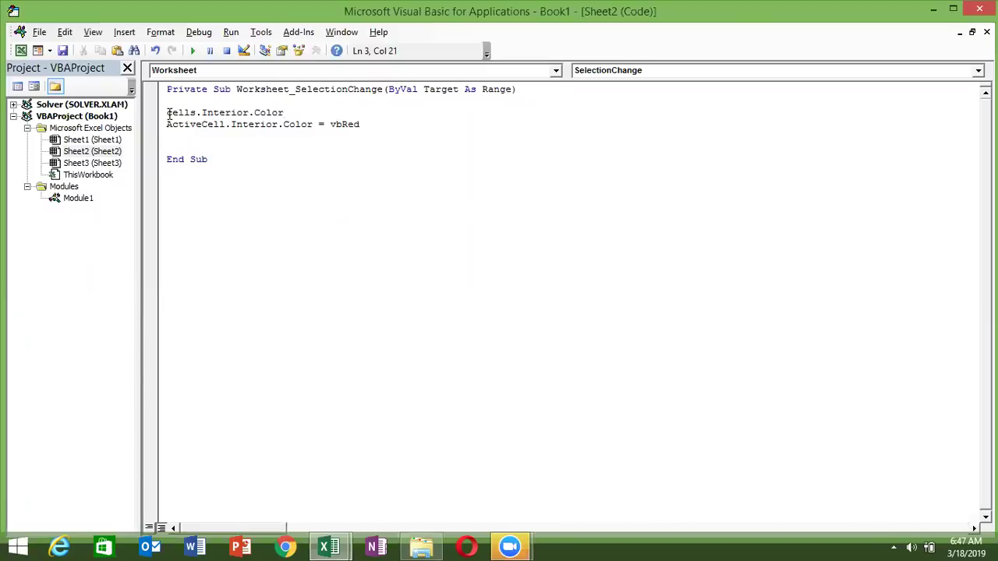
pyautogui.write('=xlnone')
pyautogui.click(180, 148)
pyautogui.click(423, 114)
# Check the sheet in Excel, review the code, then select C3 to test the highlight
pyautogui.hotkey('alt', 'Tab')
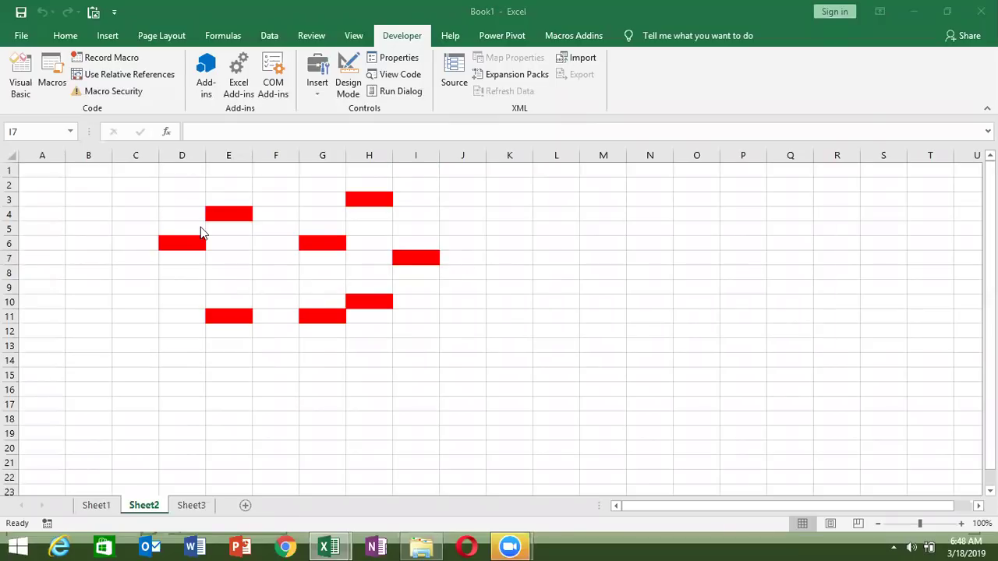
pyautogui.hotkey('alt', 'Tab')
pyautogui.click(260, 137)
pyautogui.click(159, 127)
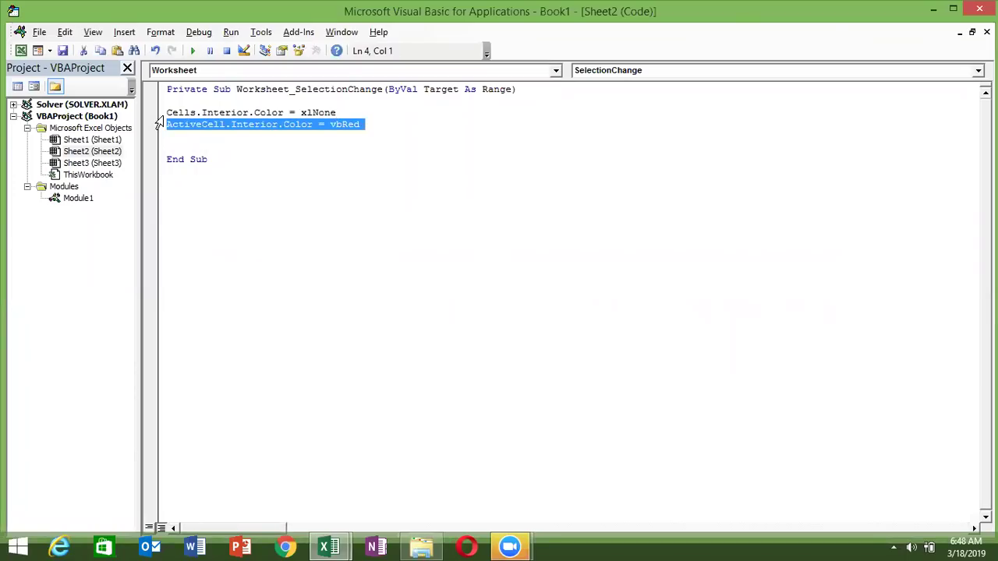
pyautogui.click(164, 114)
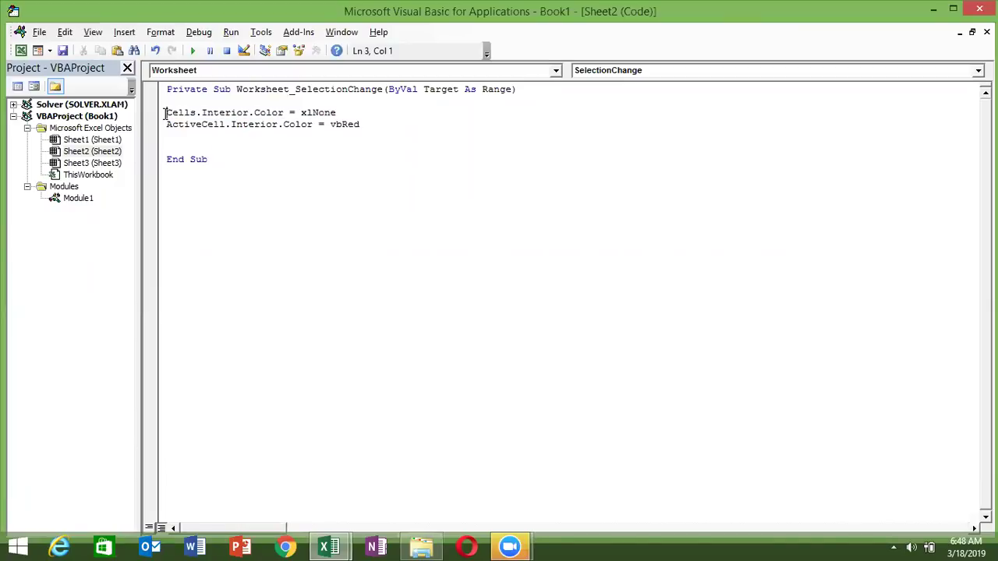
pyautogui.click(168, 124)
pyautogui.hotkey('alt', 'Tab')
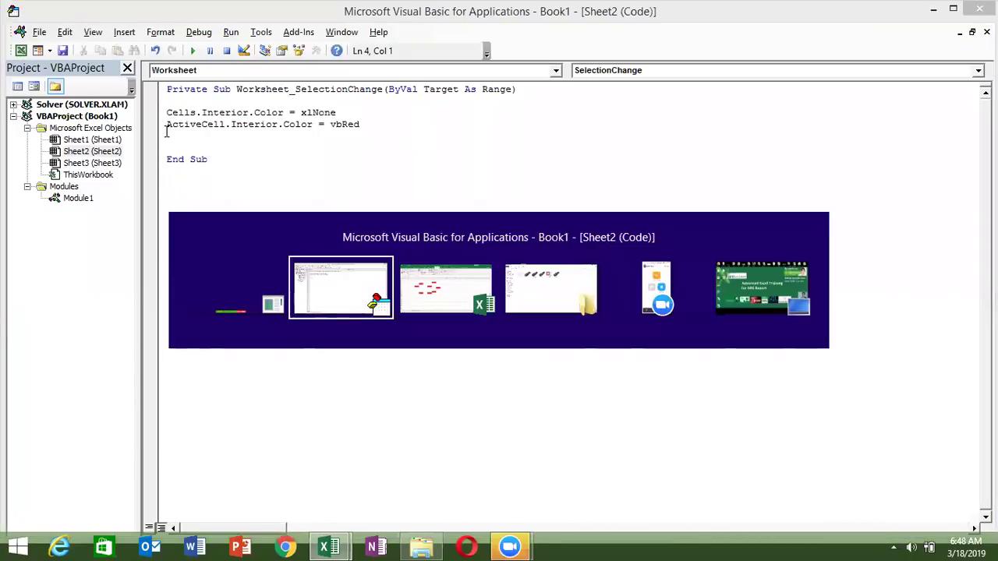
pyautogui.click(127, 204)
# Select C8, F8, F5, E4, G7 and F10 to watch the red fill follow, then show Sheet1
pyautogui.click(145, 268)
pyautogui.click(285, 273)
pyautogui.click(269, 226)
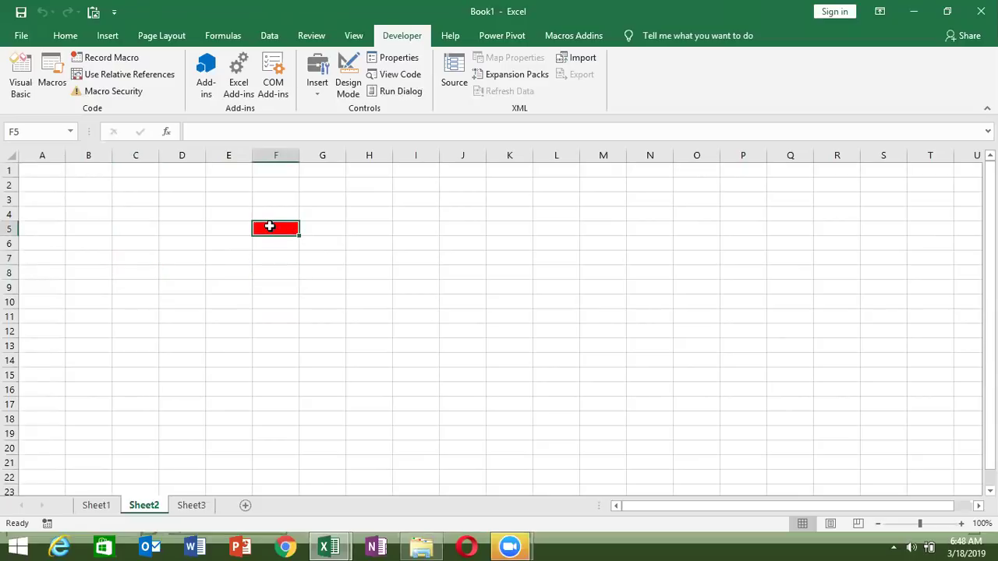
pyautogui.click(229, 219)
pyautogui.hotkey('alt', 'Tab')
pyautogui.hotkey('alt', 'Tab')
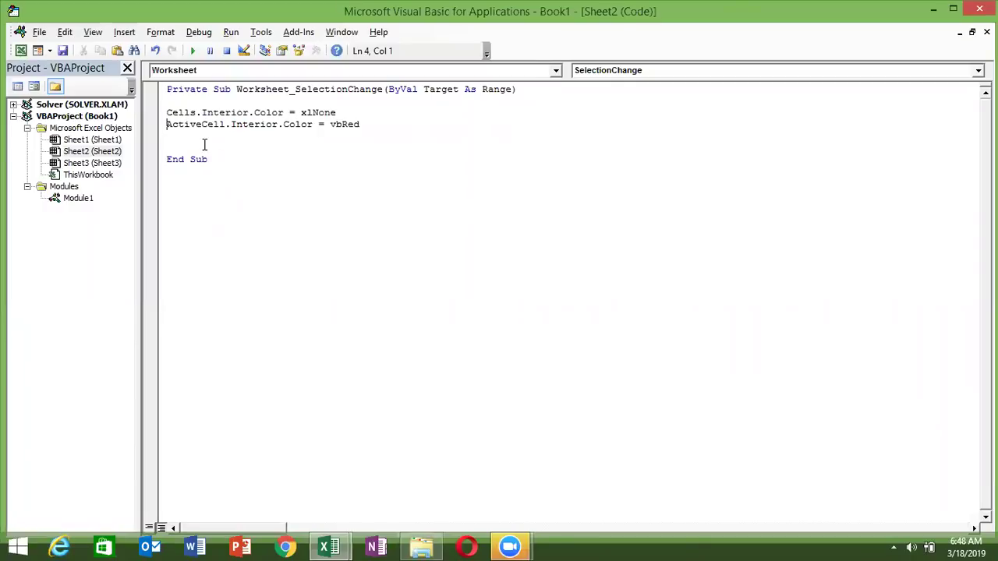
pyautogui.moveTo(196, 114); pyautogui.dragTo(167, 117)
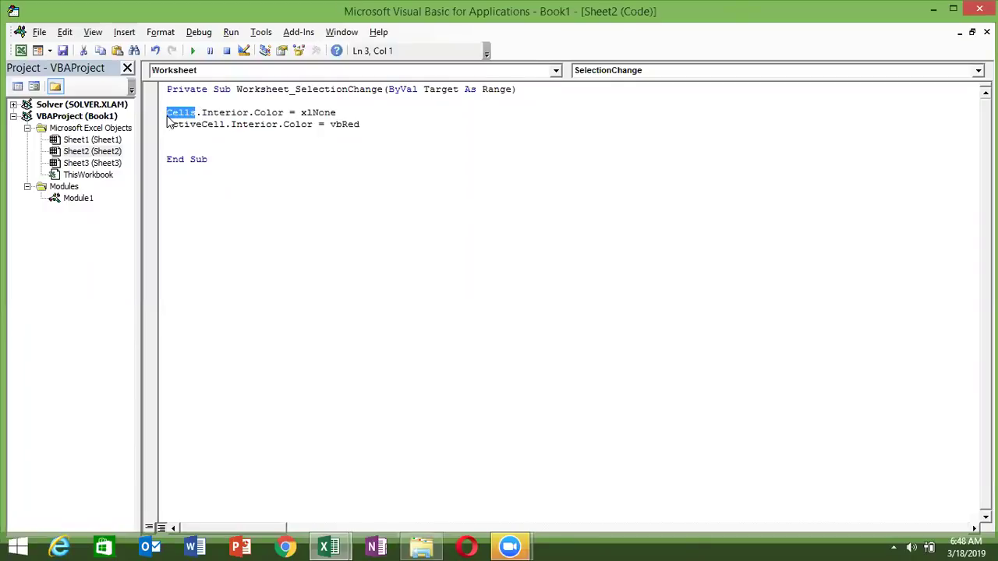
pyautogui.hotkey('alt', 'Tab')
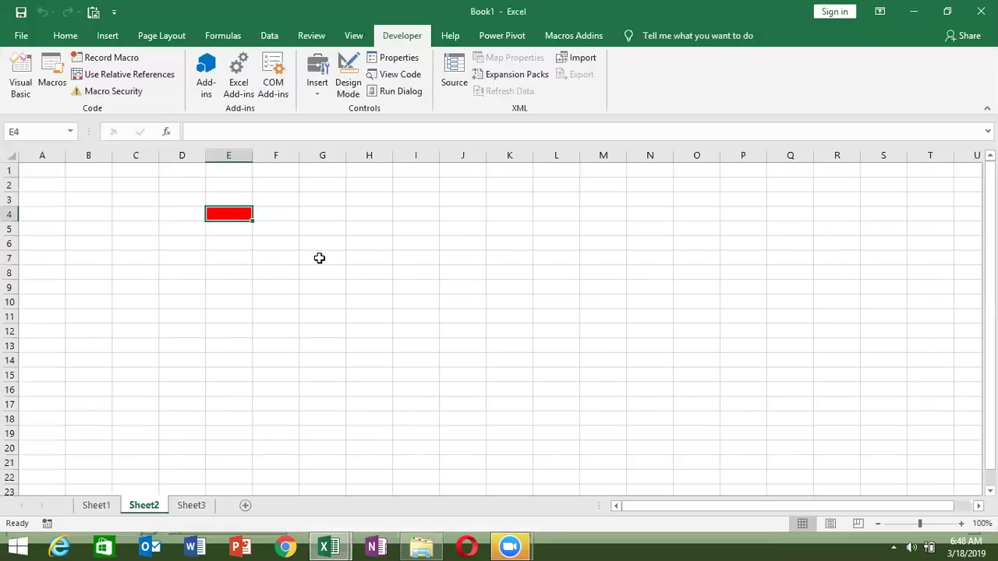
pyautogui.click(319, 258)
pyautogui.click(273, 300)
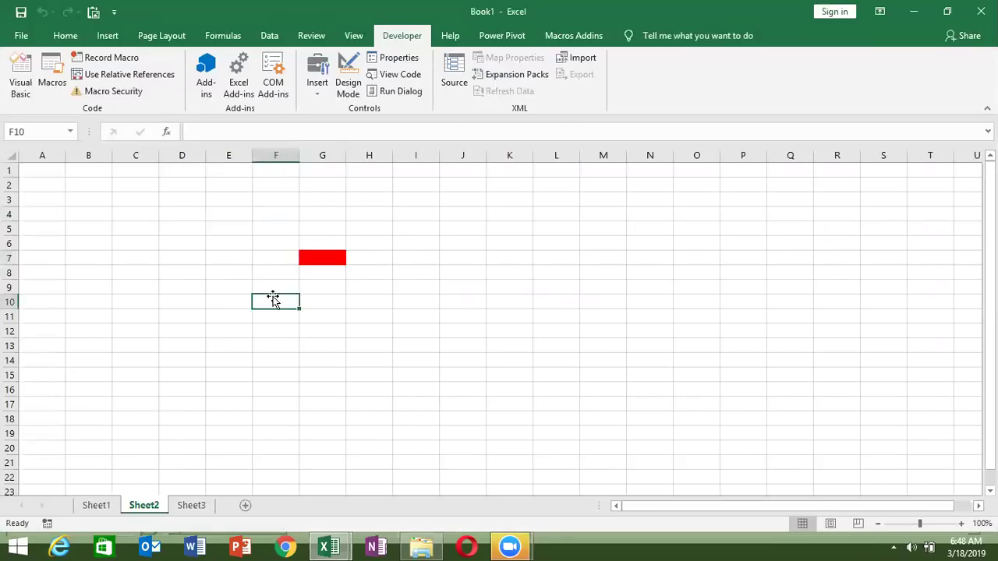
pyautogui.click(102, 503)
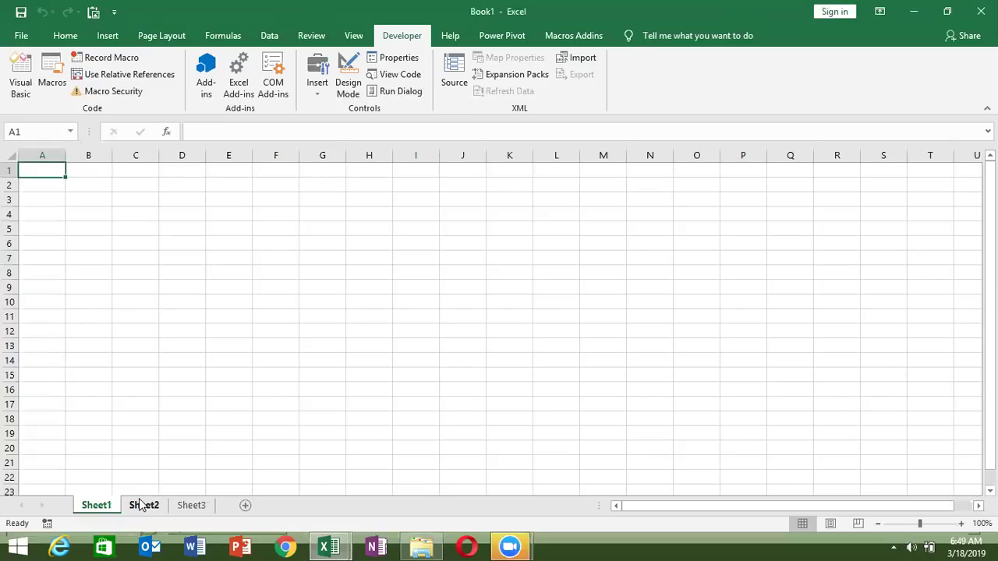
# Open the VBA editor and view Sheet1's empty code module
pyautogui.hotkey('alt', 'F11')
pyautogui.click(208, 138)
pyautogui.click(191, 180)
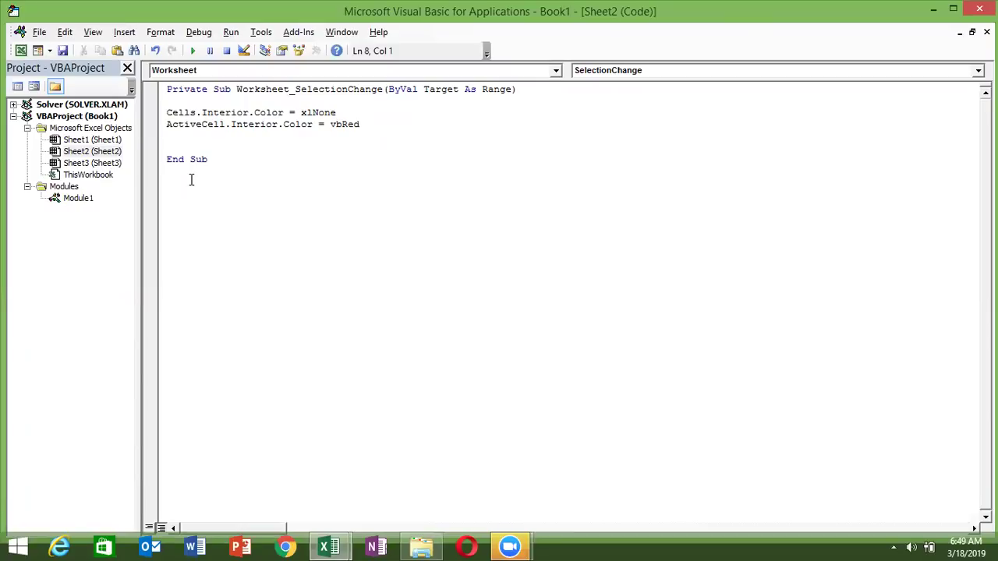
pyautogui.doubleClick(107, 141)
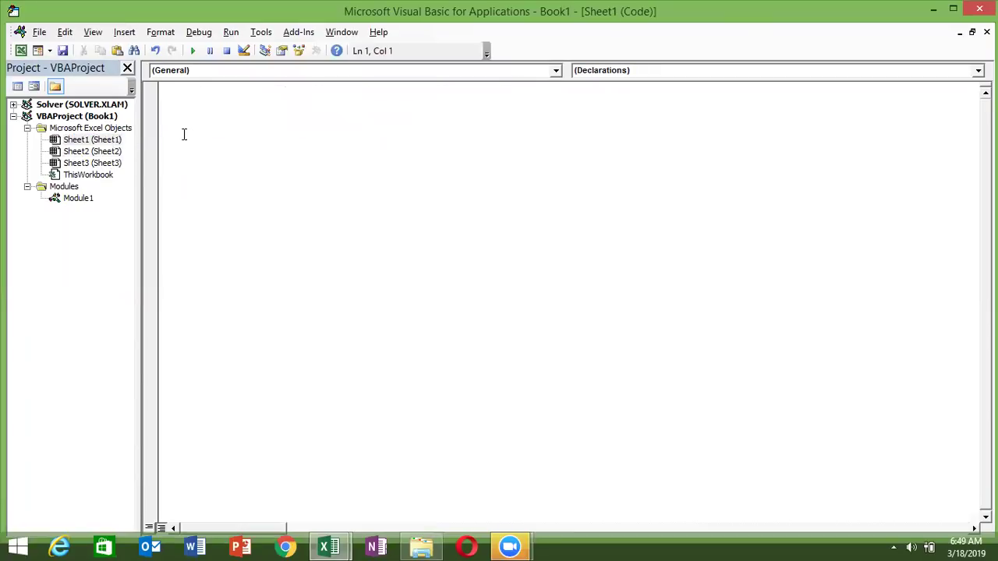
pyautogui.hotkey('alt', 'Tab')
pyautogui.hotkey('alt', 'Tab')
# Open Sheet2's module and remove a stray parenthesis typed after Cells
pyautogui.doubleClick(99, 153)
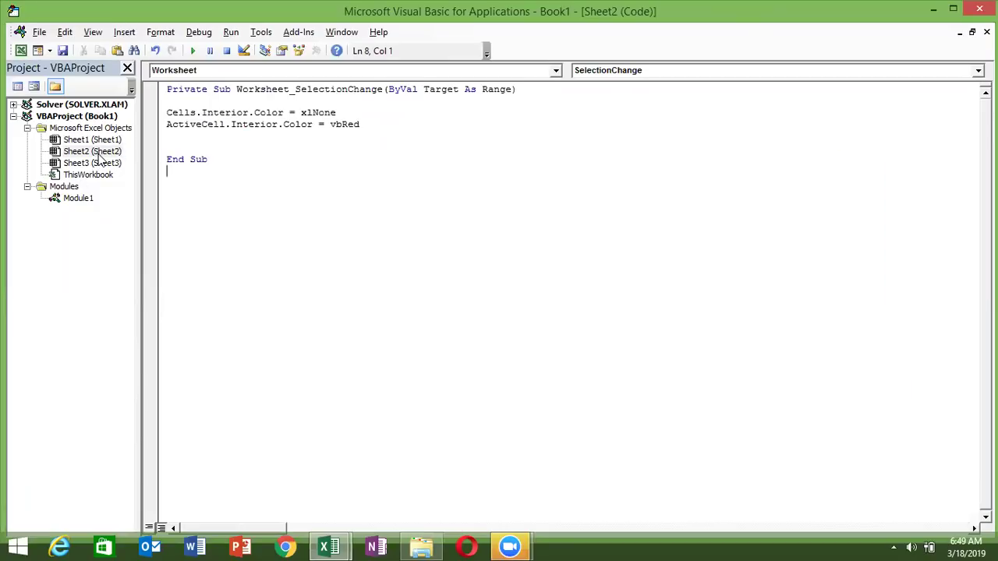
pyautogui.click(197, 113)
pyautogui.write('(')
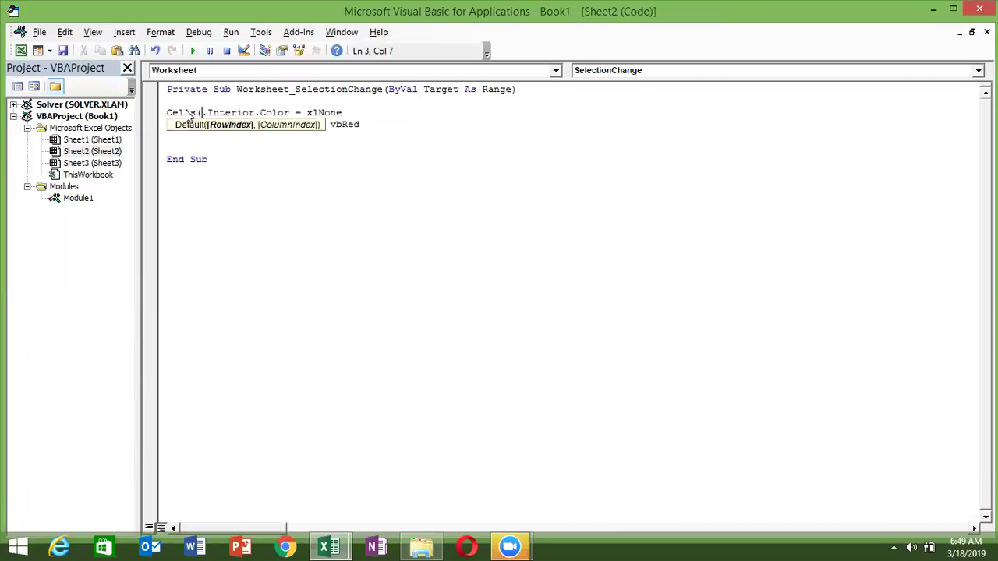
pyautogui.press('BackSpace')
pyautogui.doubleClick(187, 115)
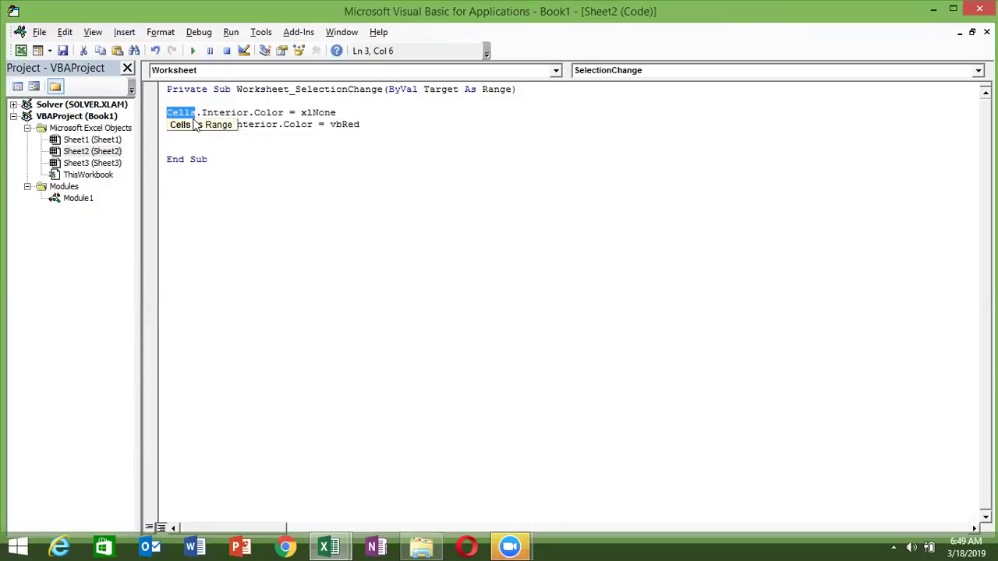
pyautogui.click(181, 169)
pyautogui.click(179, 150)
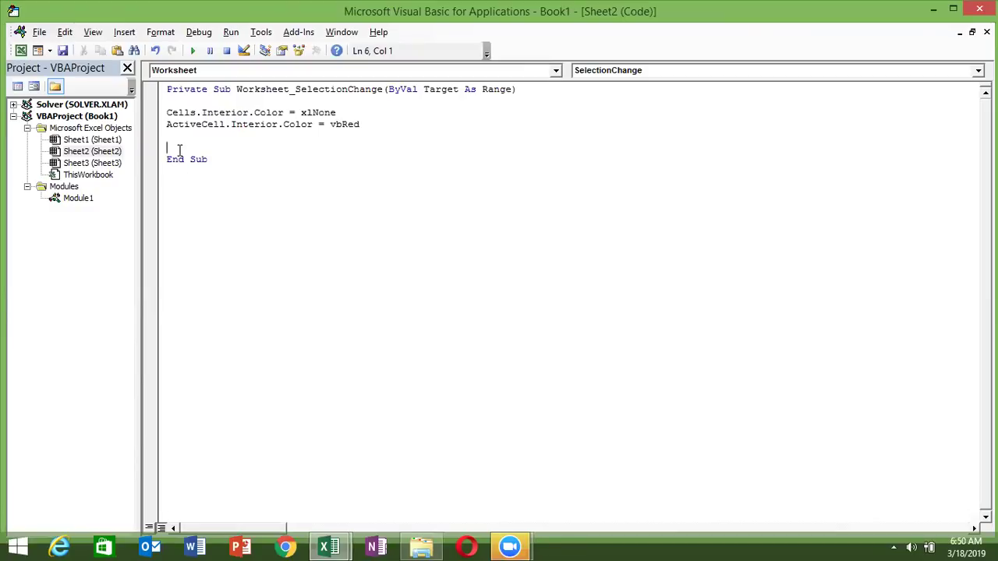
# View Sheet3's password-loop code, then reopen Sheet2's module
pyautogui.doubleClick(103, 163)
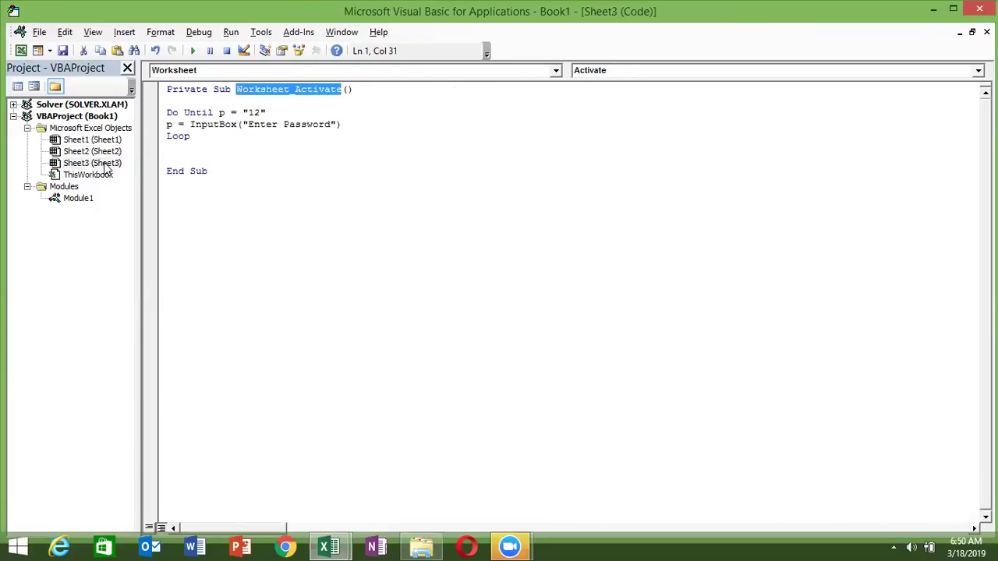
pyautogui.click(104, 153)
pyautogui.doubleClick(104, 154)
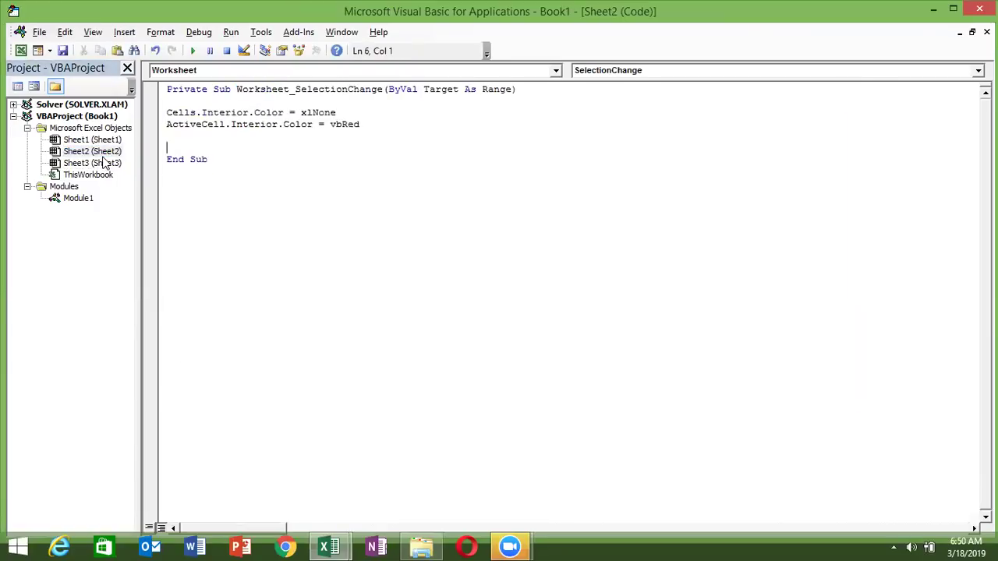
pyautogui.click(197, 125)
pyautogui.click(200, 143)
# Open Sheet1's module and choose Worksheet in the Object box, creating Worksheet_SelectionChange
pyautogui.doubleClick(113, 141)
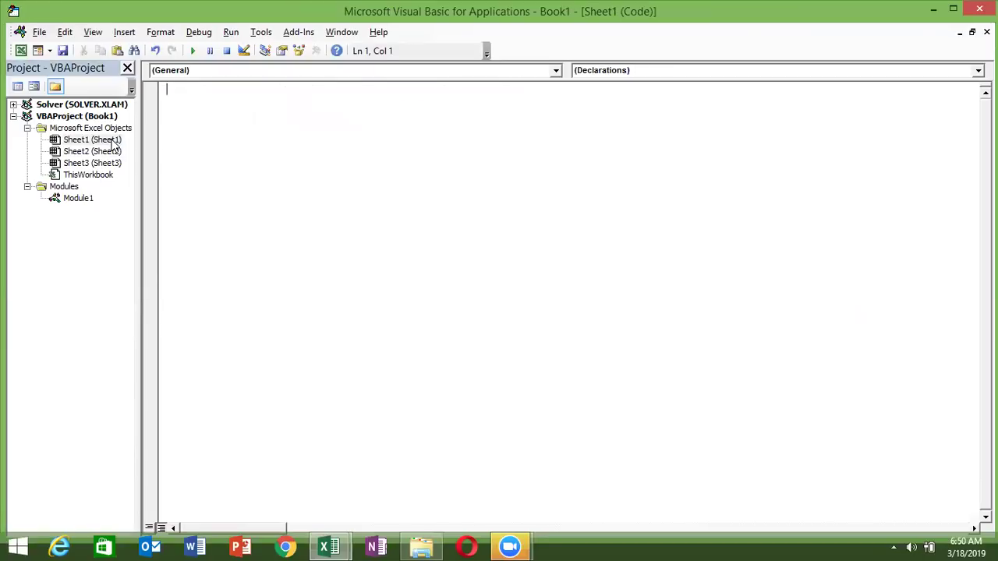
pyautogui.click(659, 72)
pyautogui.click(472, 76)
pyautogui.click(471, 76)
pyautogui.click(465, 95)
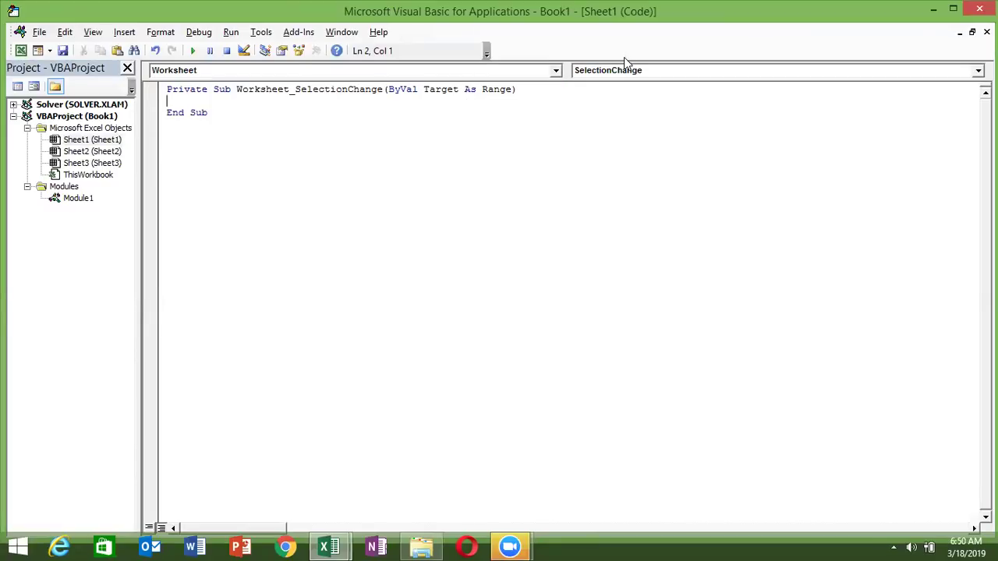
# Browse the Procedure list's worksheet events with arrow keys and settle on Change
pyautogui.click(623, 70)
pyautogui.scroll(1, 771, 140)
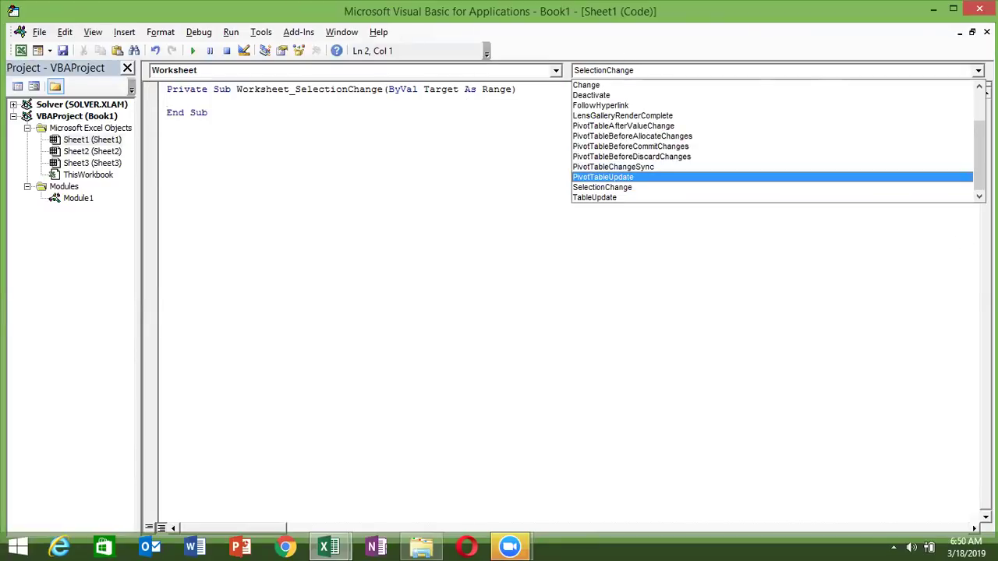
pyautogui.scroll(2, 772, 140)
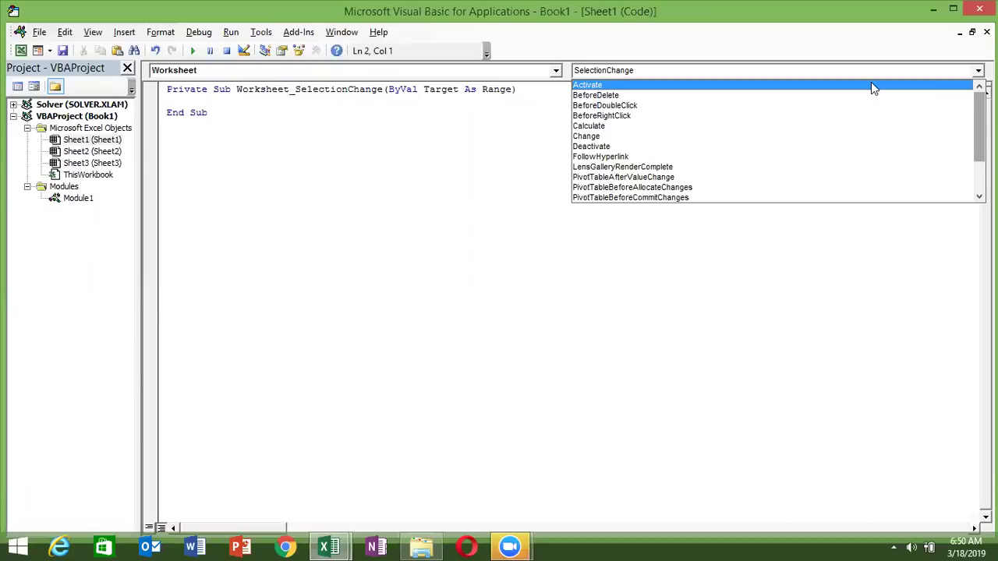
pyautogui.press('Down')
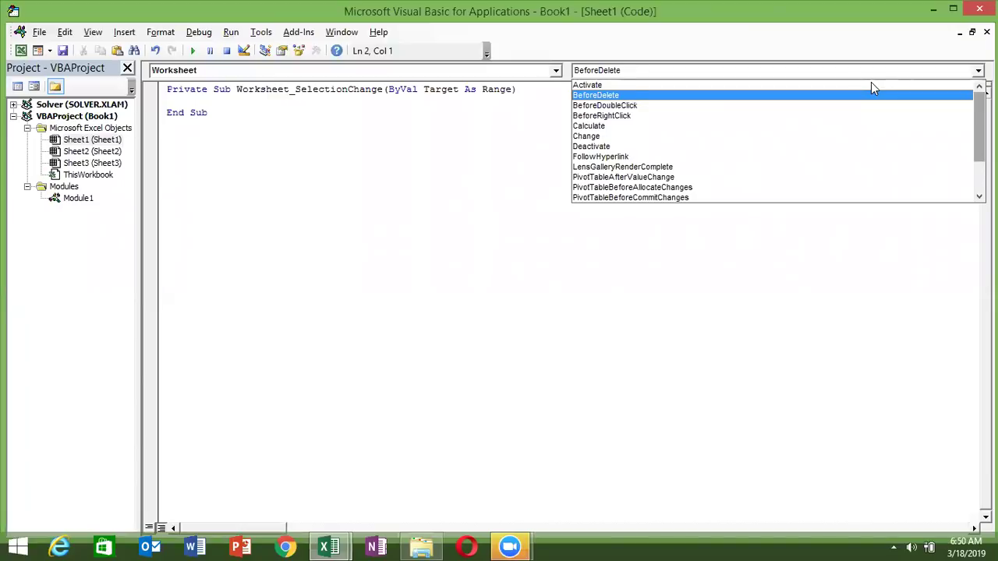
pyautogui.press('Down')
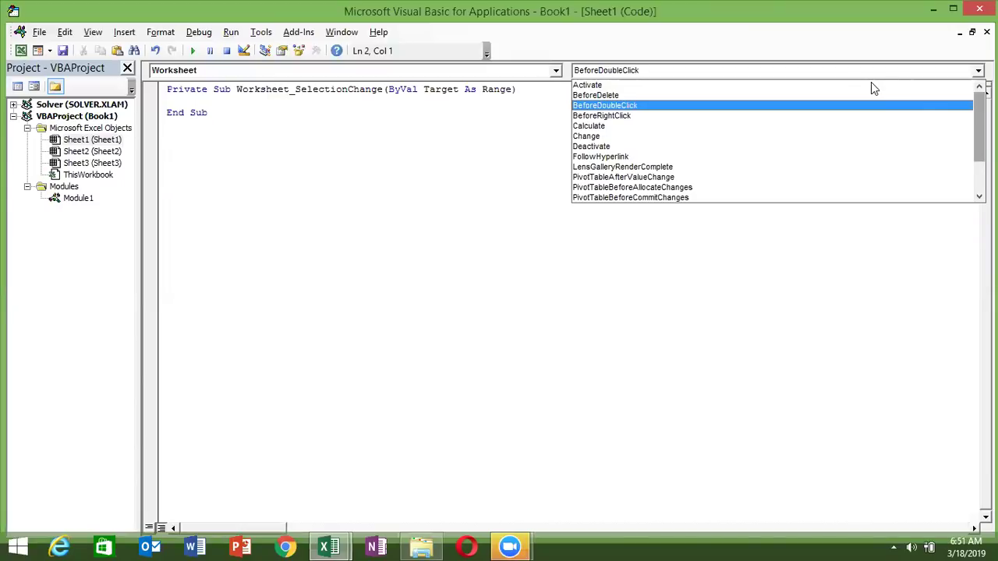
pyautogui.press('Down')
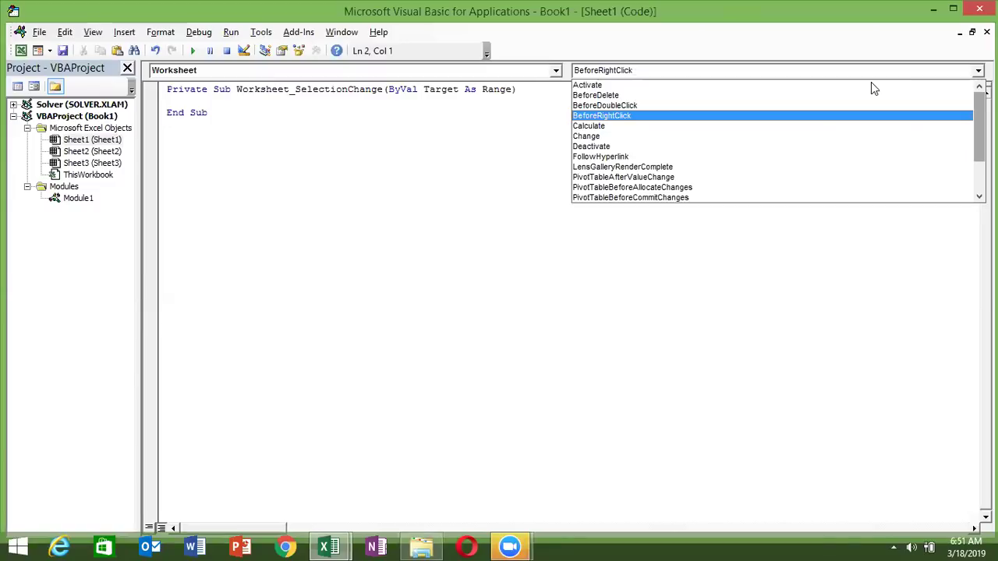
pyautogui.press('Down')
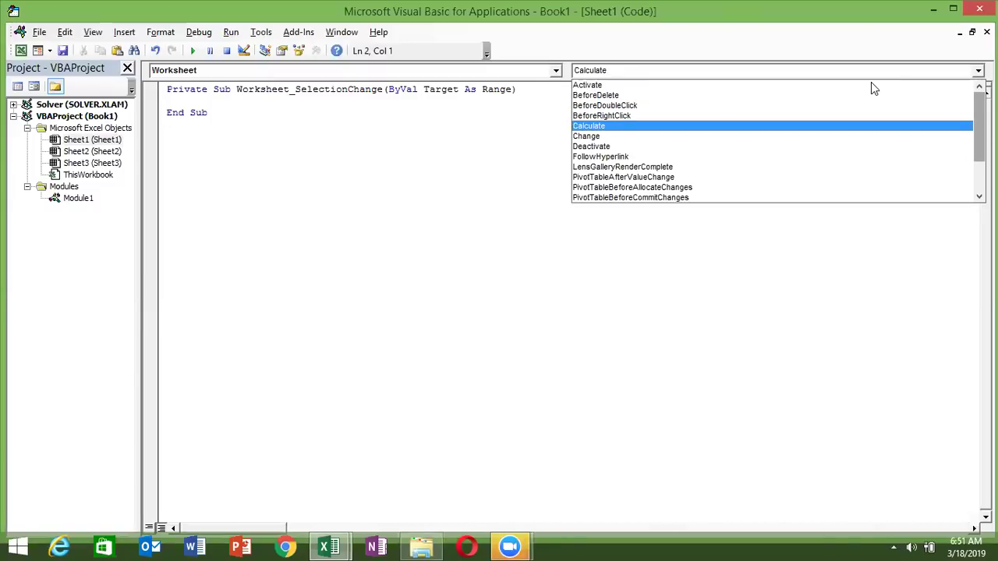
pyautogui.press('Down')
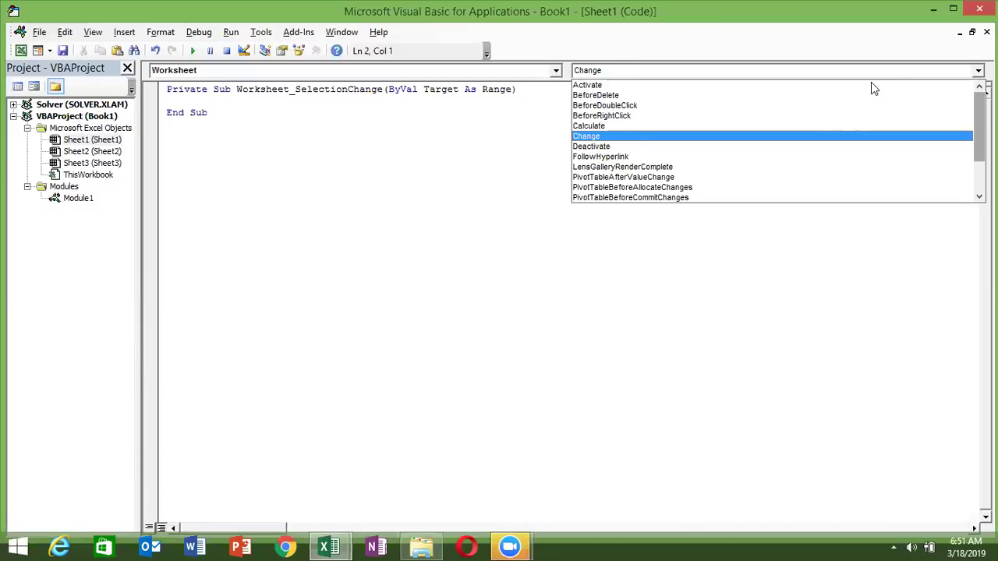
pyautogui.press('Up')
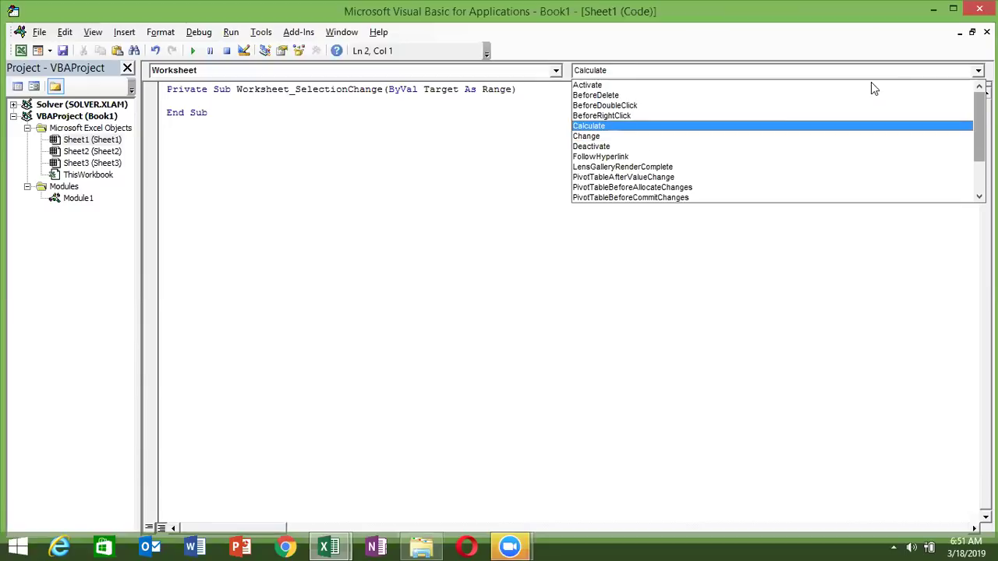
pyautogui.press('Down')
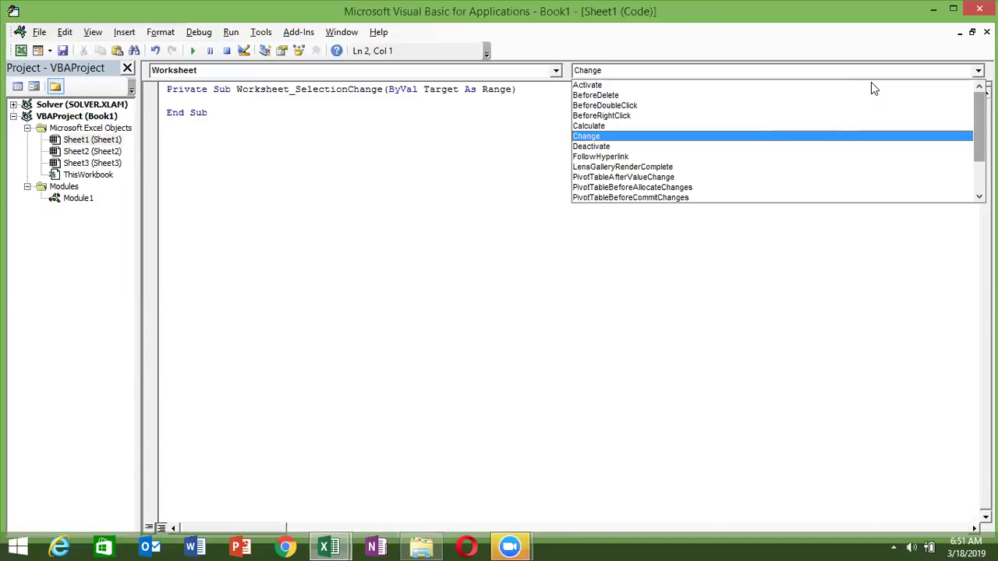
pyautogui.press('Down')
pyautogui.press('Up')
pyautogui.press('Up')
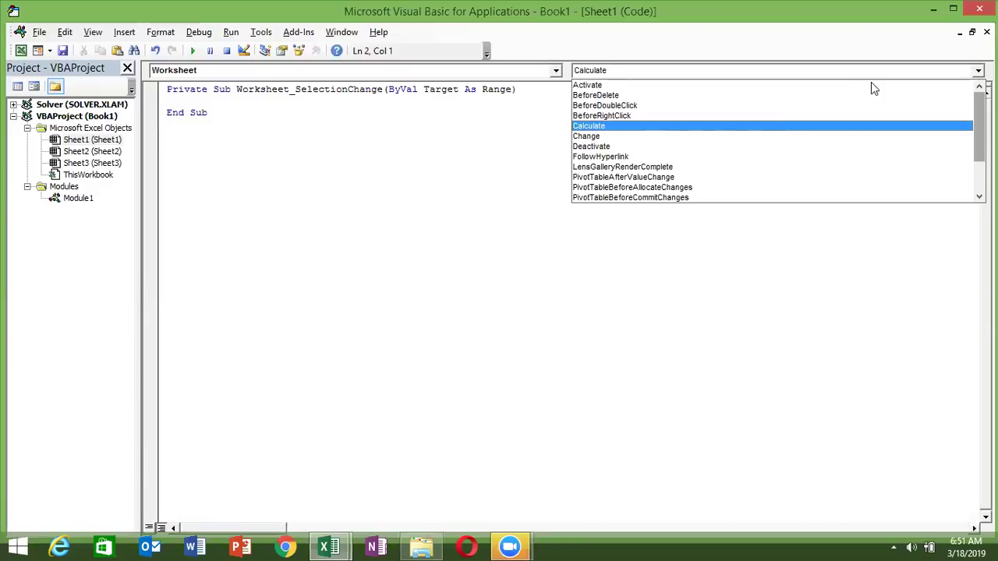
pyautogui.press('Down')
# Insert Worksheet_Change and write MsgBox "Data Saved" inside it
pyautogui.press('Return')
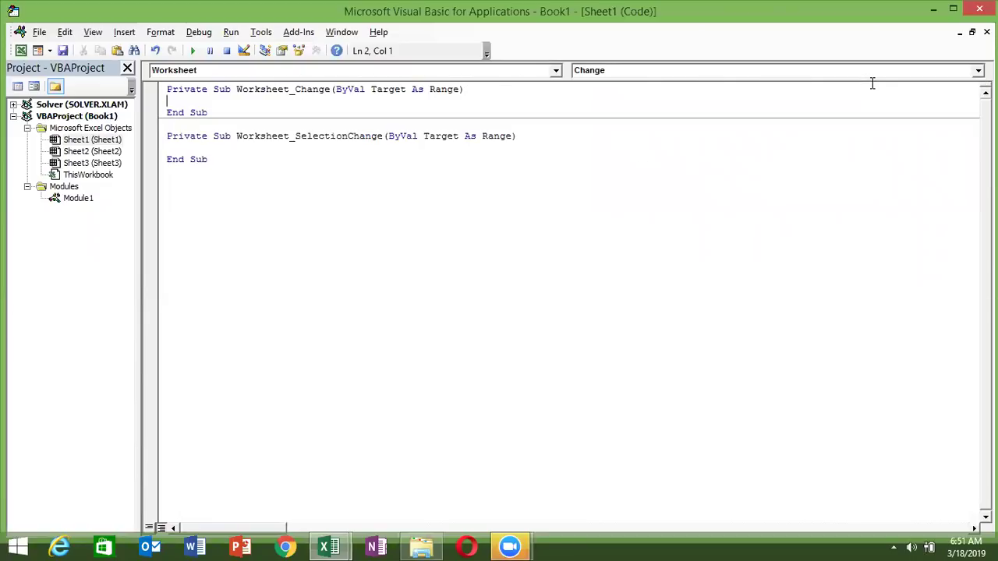
pyautogui.press('Return')
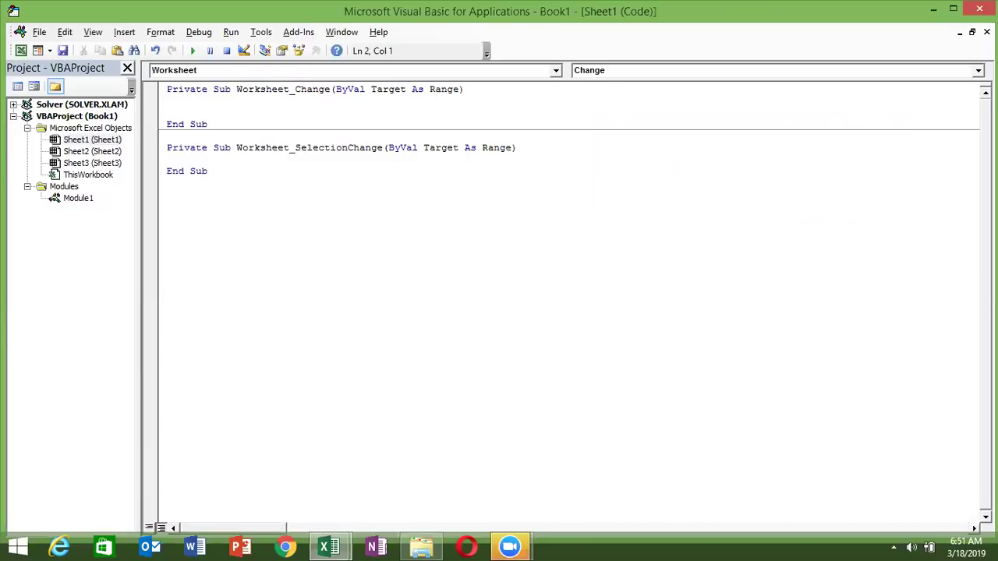
pyautogui.write('msgbox')
pyautogui.write(' Pleas')
pyautogui.press('BackSpace')
pyautogui.press('BackSpace')
pyautogui.press('BackSpace')
pyautogui.press('BackSpace')
pyautogui.press('BackSpace')
pyautogui.write('"Data ')
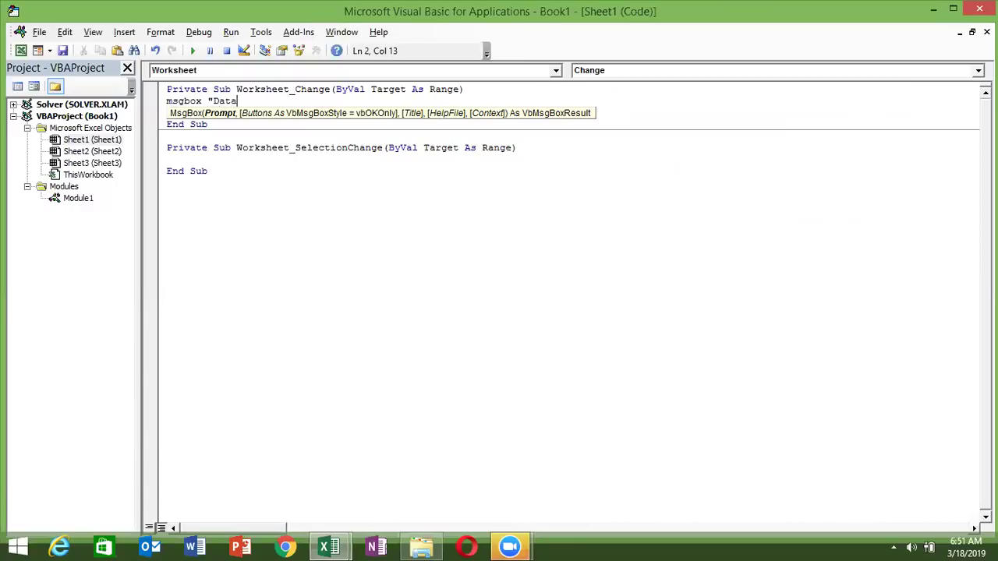
pyautogui.write('Saved"')
pyautogui.press('Return')
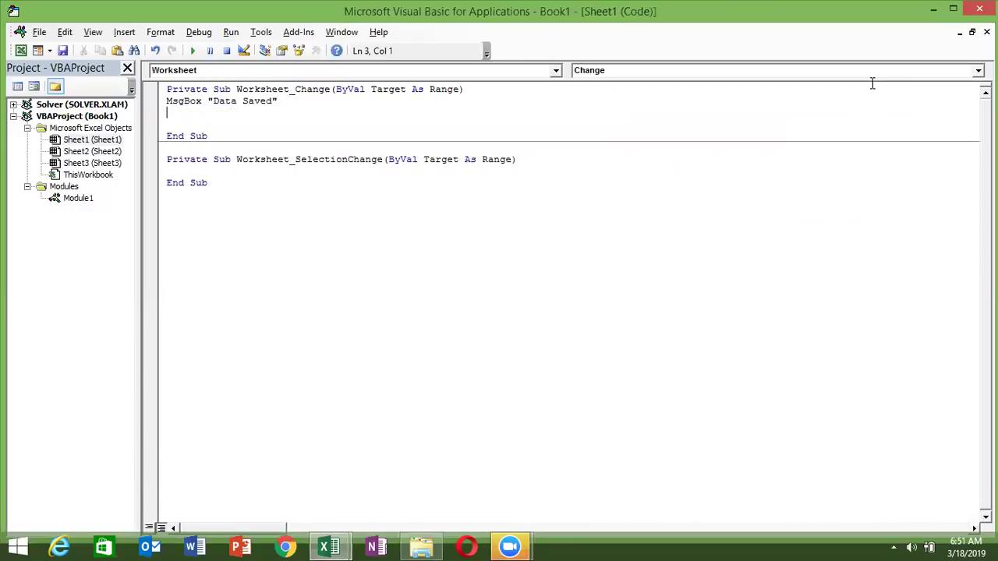
# Enter 65 in F5 and dismiss the resulting "Data Saved" message
pyautogui.hotkey('alt', 'F11')
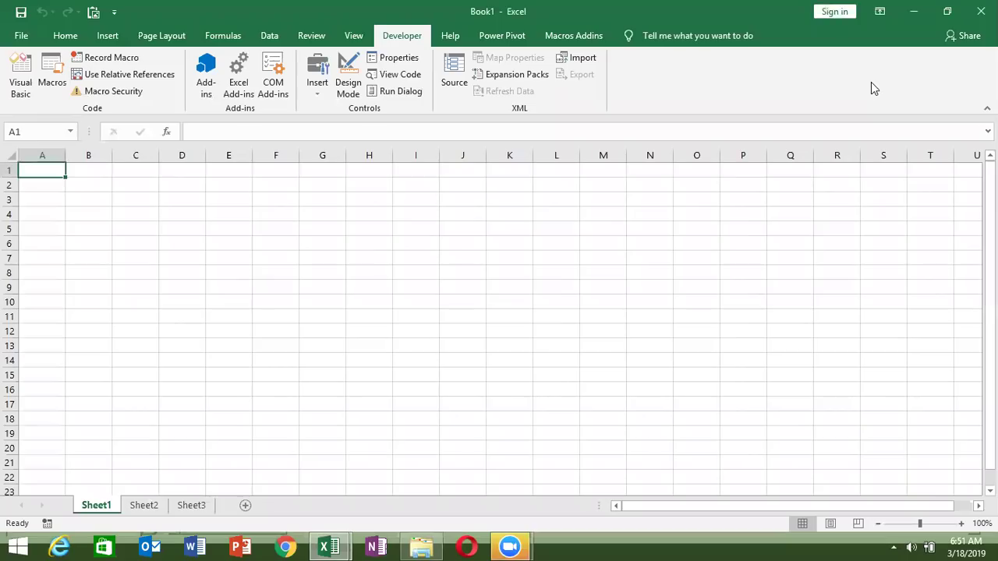
pyautogui.click(297, 230)
pyautogui.write('65')
pyautogui.press('Return')
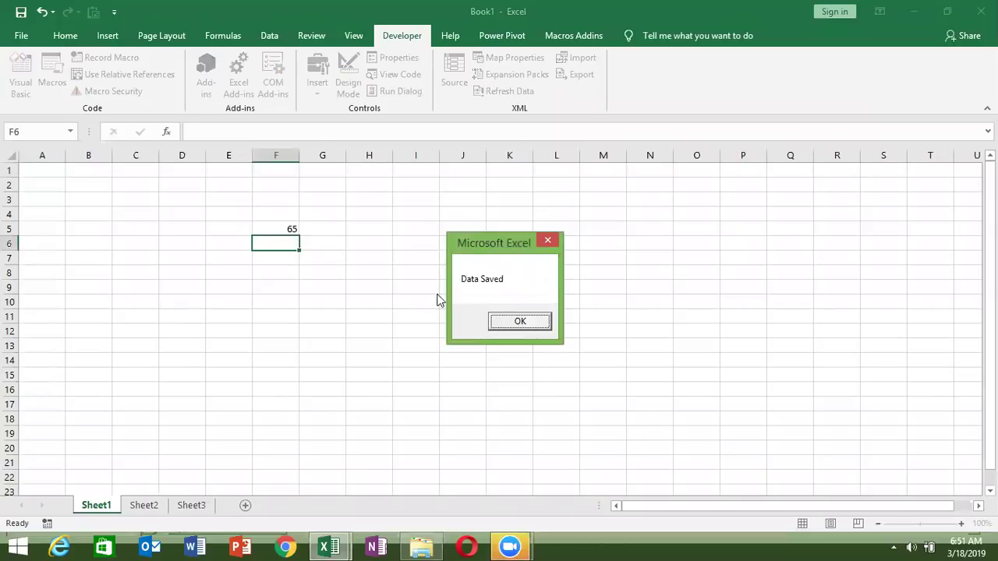
pyautogui.click(516, 322)
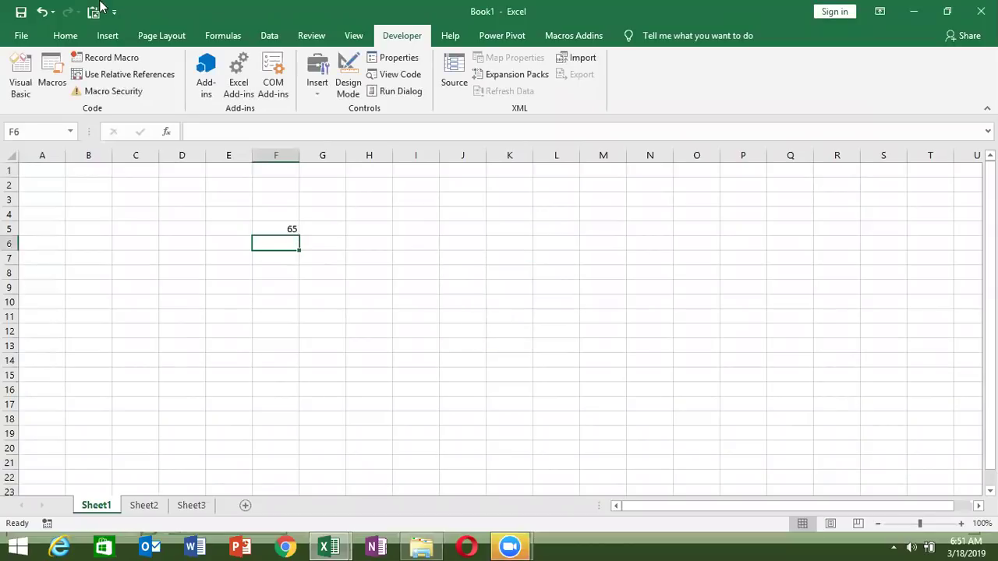
# Fill cell F6 yellow and return to the code editor
pyautogui.click(66, 35)
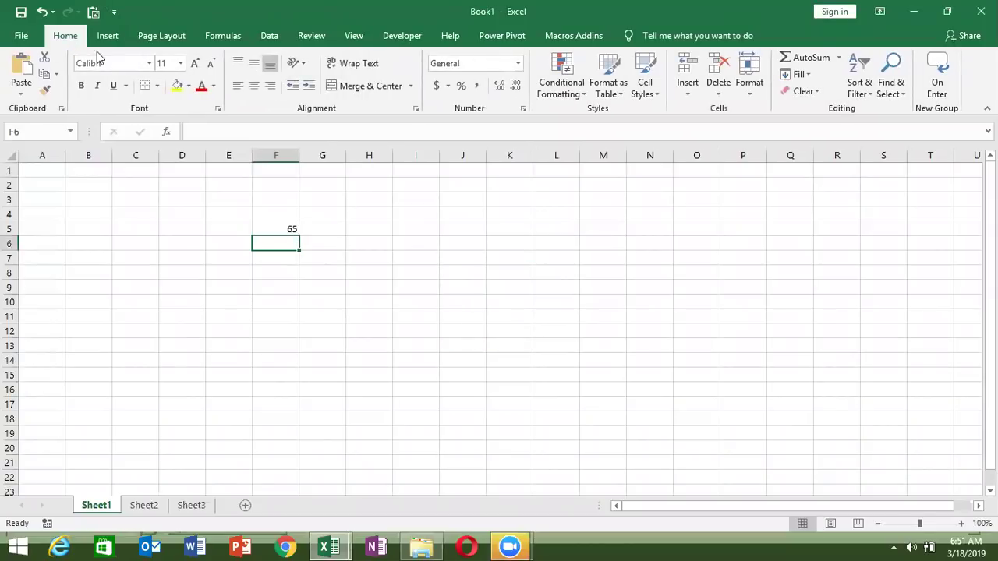
pyautogui.click(177, 87)
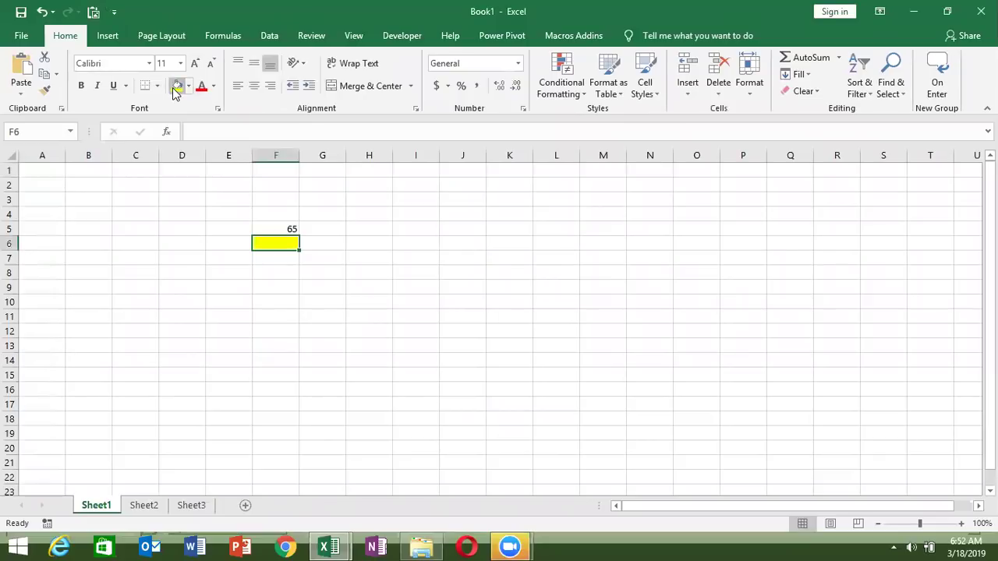
pyautogui.click(343, 225)
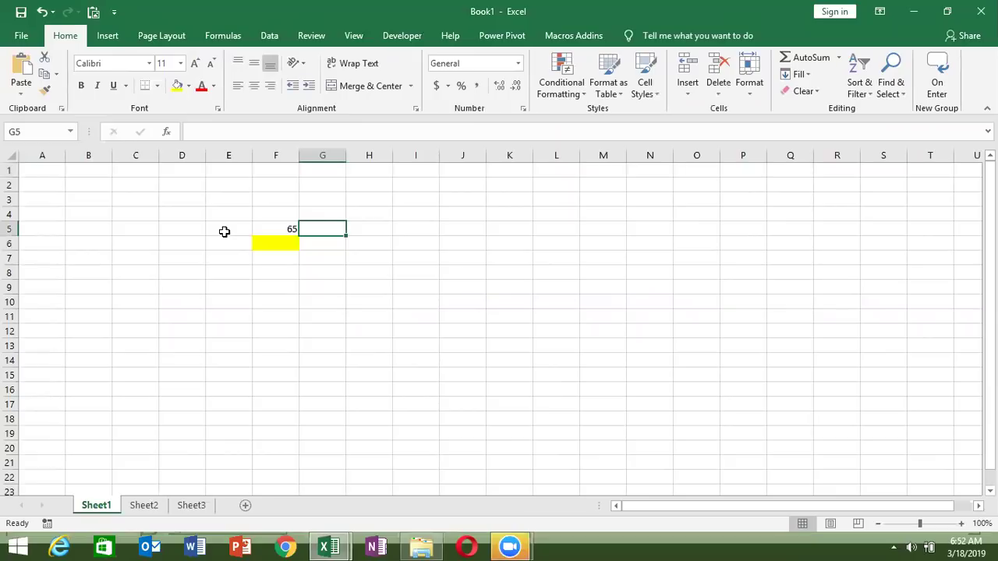
pyautogui.hotkey('alt', 'F11')
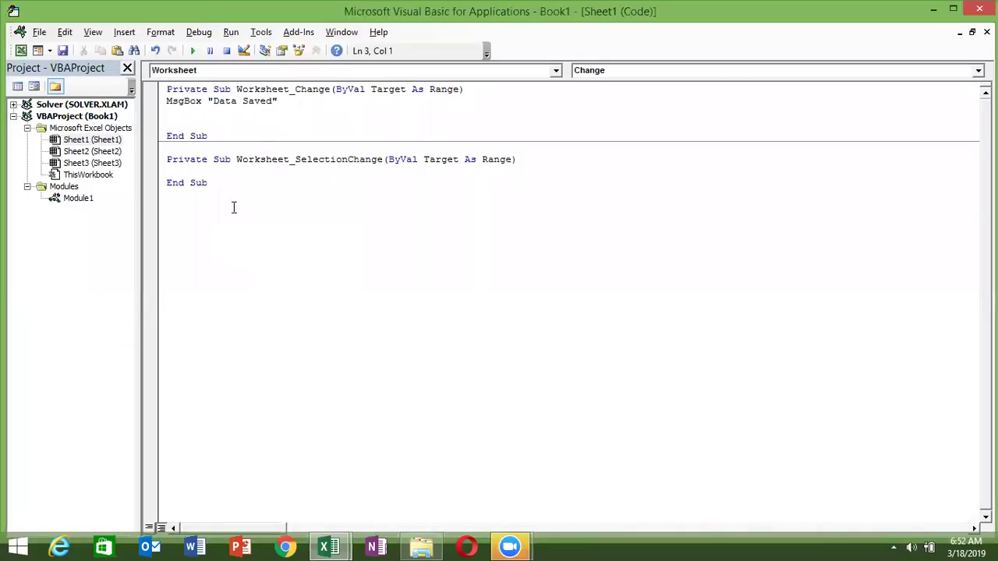
# Delete the MsgBox "Data Saved" line from Worksheet_Change
pyautogui.moveTo(292, 102); pyautogui.dragTo(166, 102)
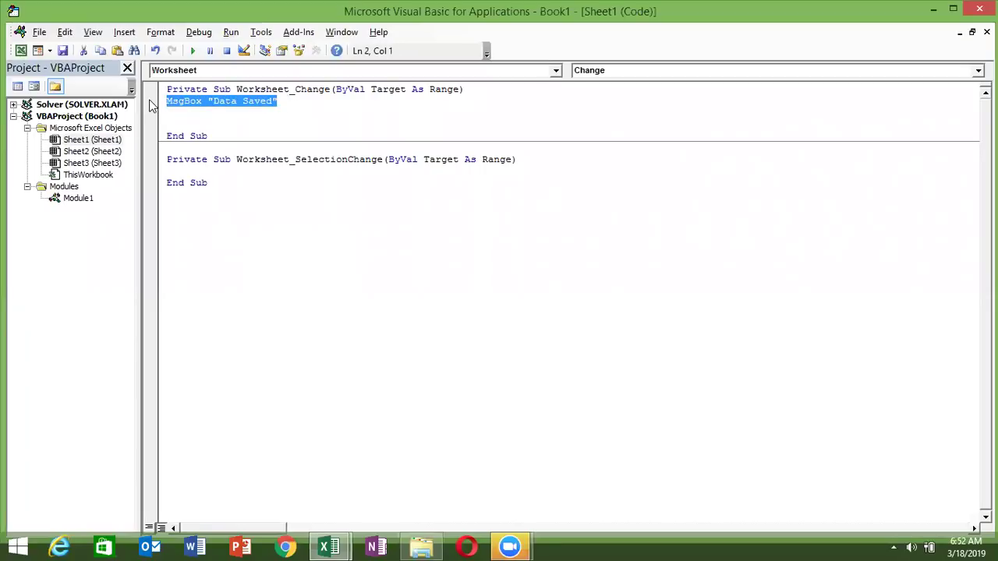
pyautogui.press('Delete')
pyautogui.click(620, 70)
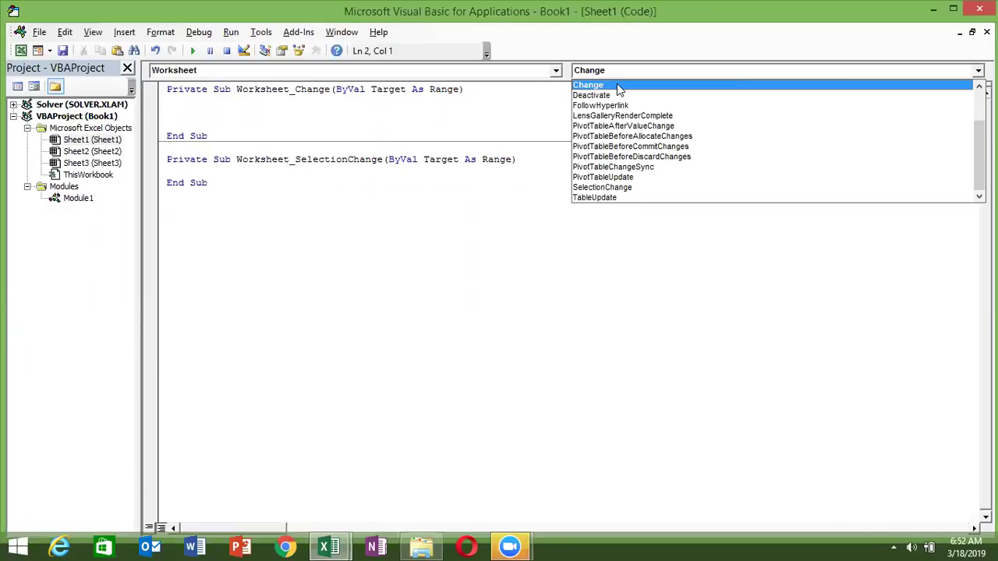
pyautogui.click(468, 190)
pyautogui.click(469, 190)
pyautogui.hotkey('alt', 'Tab')
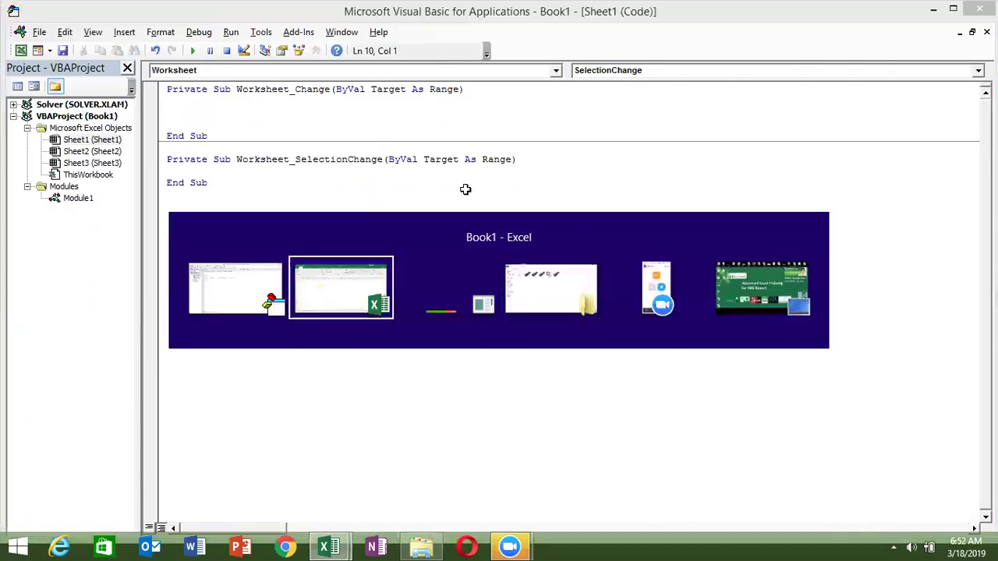
# Enter 20 in E2 and 30 in F2
pyautogui.click(213, 181)
pyautogui.write('20')
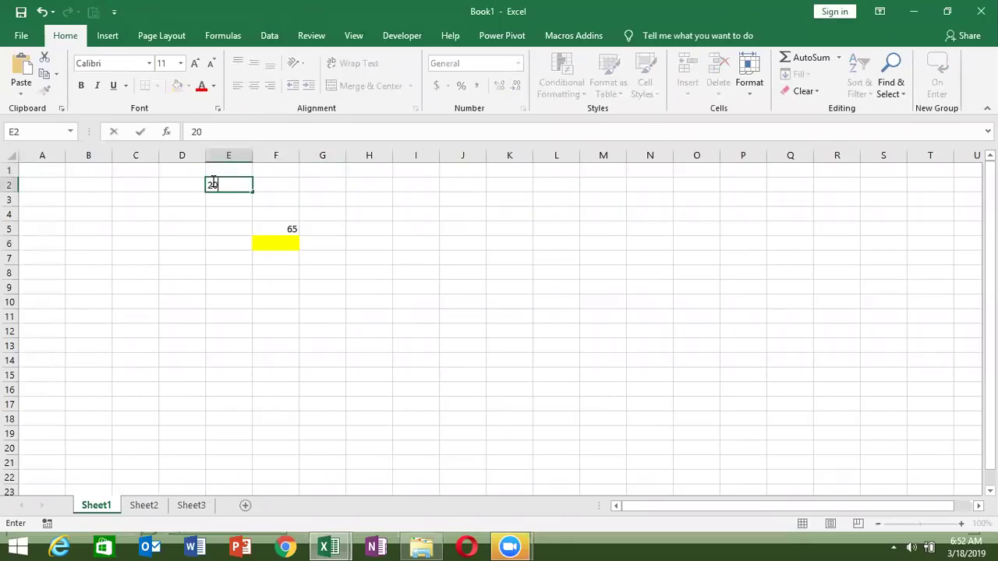
pyautogui.press('Tab')
pyautogui.write('30')
pyautogui.press('Tab')
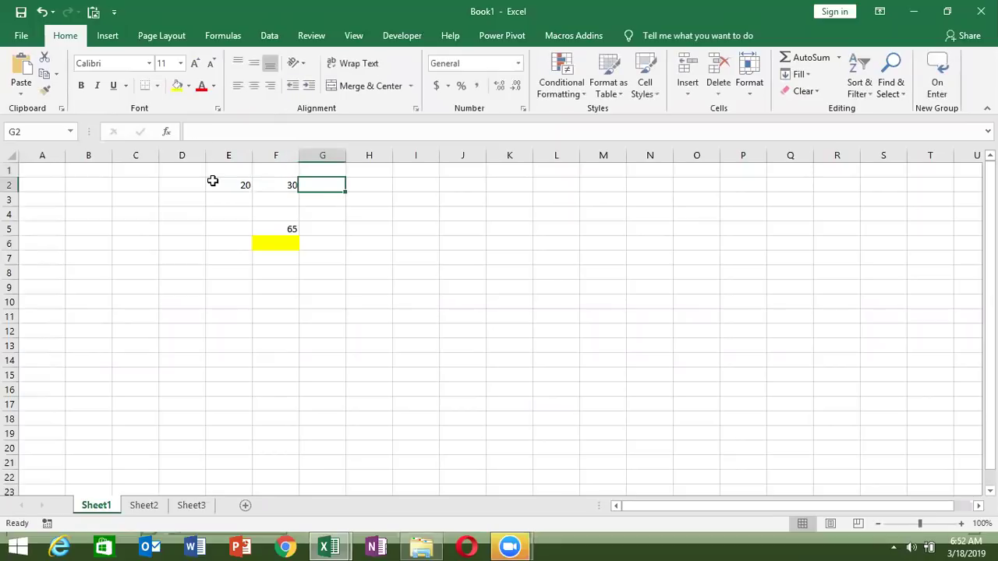
# Enter =SUM(E2:F2) in G2 so it shows 50
pyautogui.write('=sma')
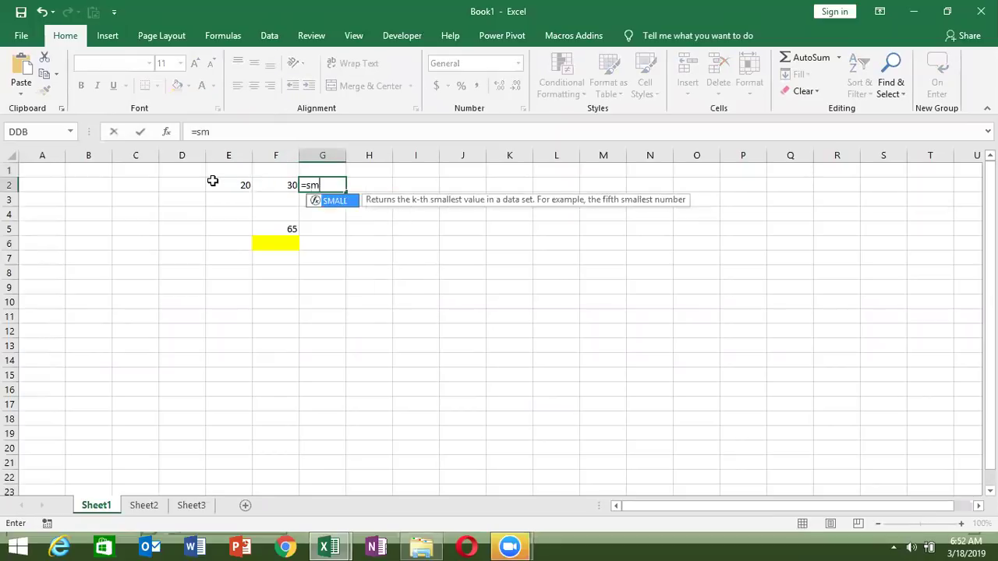
pyautogui.press('Tab')
pyautogui.press('Left')
pyautogui.press('Escape')
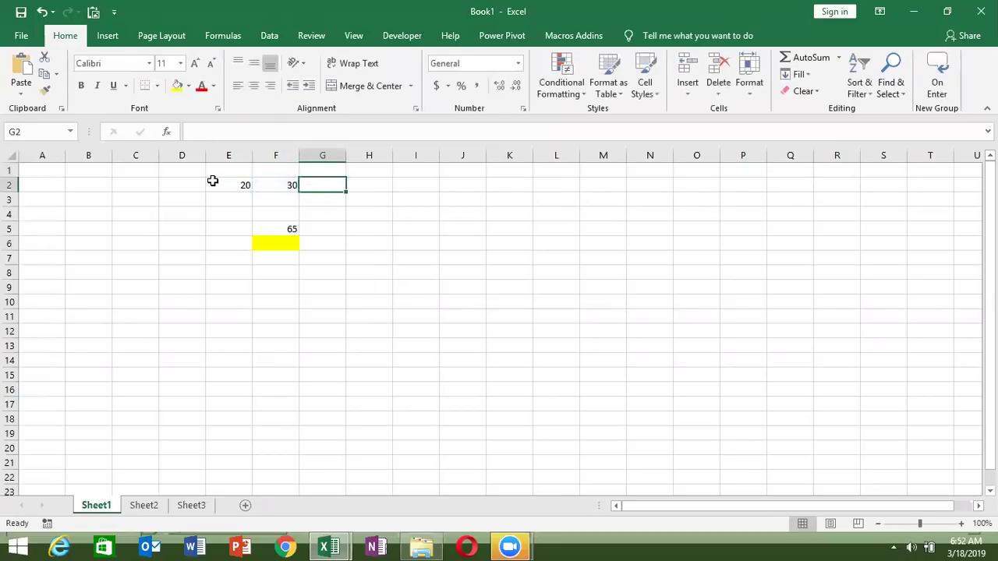
pyautogui.write('=sum')
pyautogui.press('Tab')
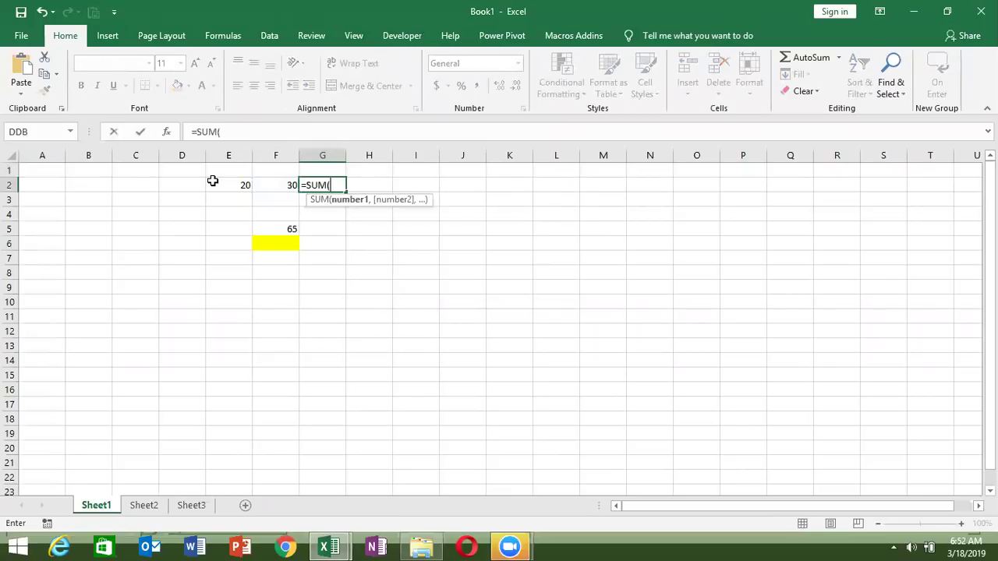
pyautogui.press('Left')
pyautogui.hotkey('shift', 'Left')
pyautogui.press('Return')
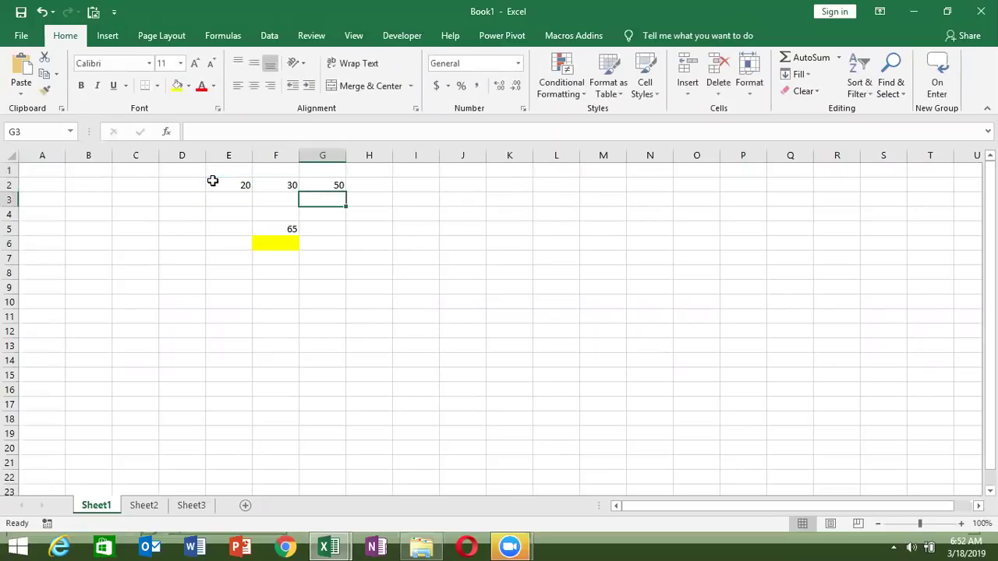
pyautogui.hotkey('alt', 'F11')
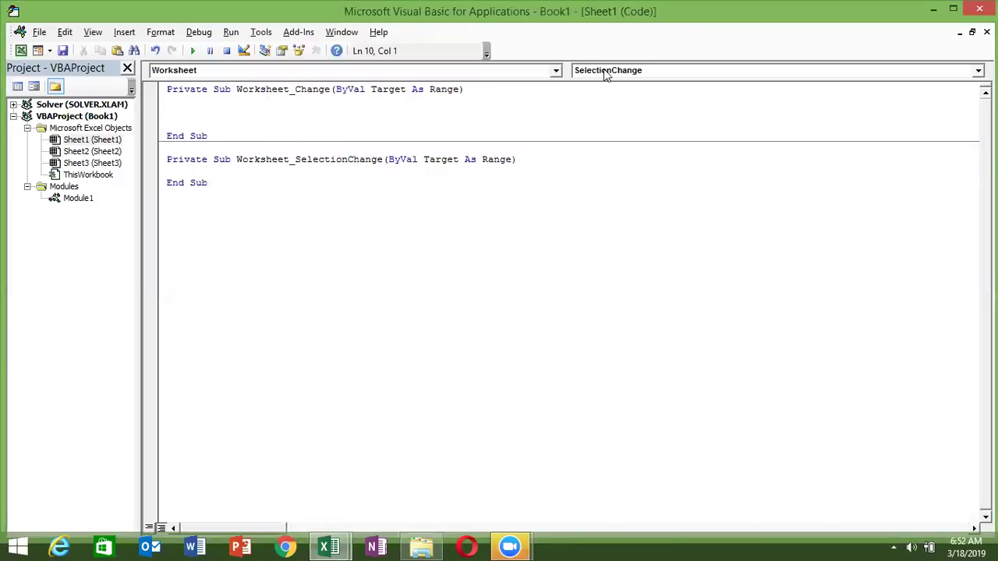
# Add a Worksheet_Calculate procedure containing MsgBox "Data Saved"
pyautogui.click(604, 72)
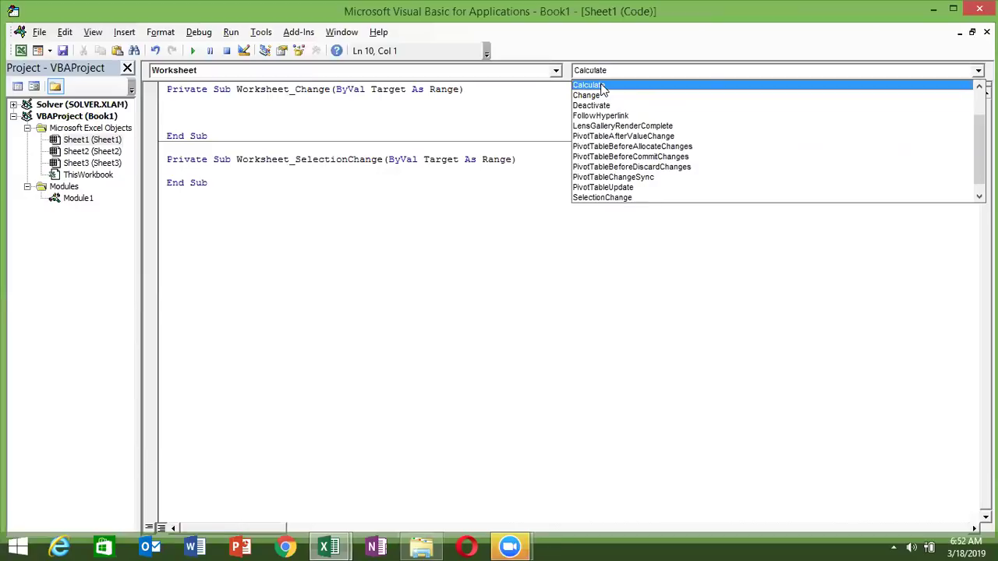
pyautogui.click(601, 83)
pyautogui.write('MsgBox "Data Saved"')
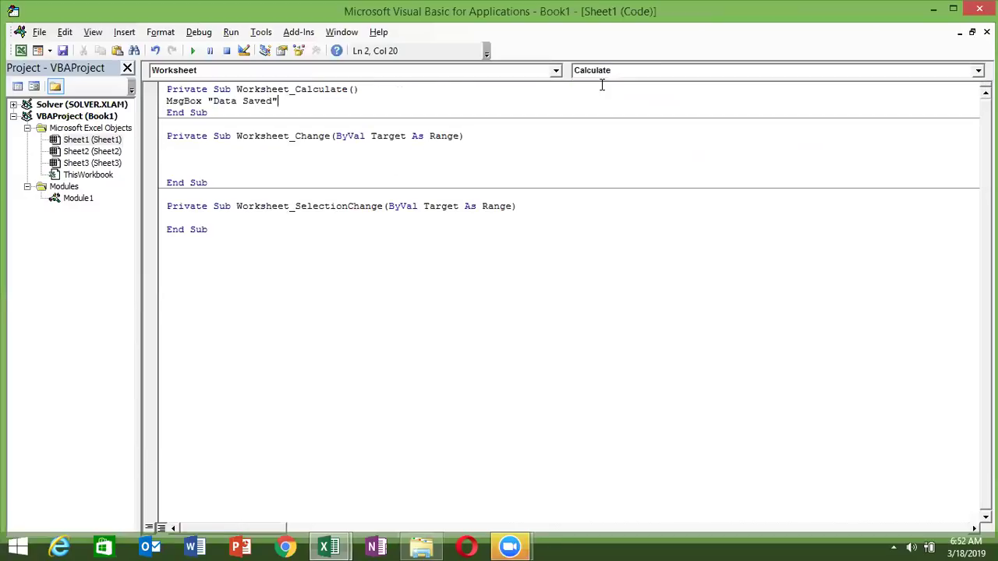
pyautogui.click(514, 208)
pyautogui.hotkey('alt', 'F11')
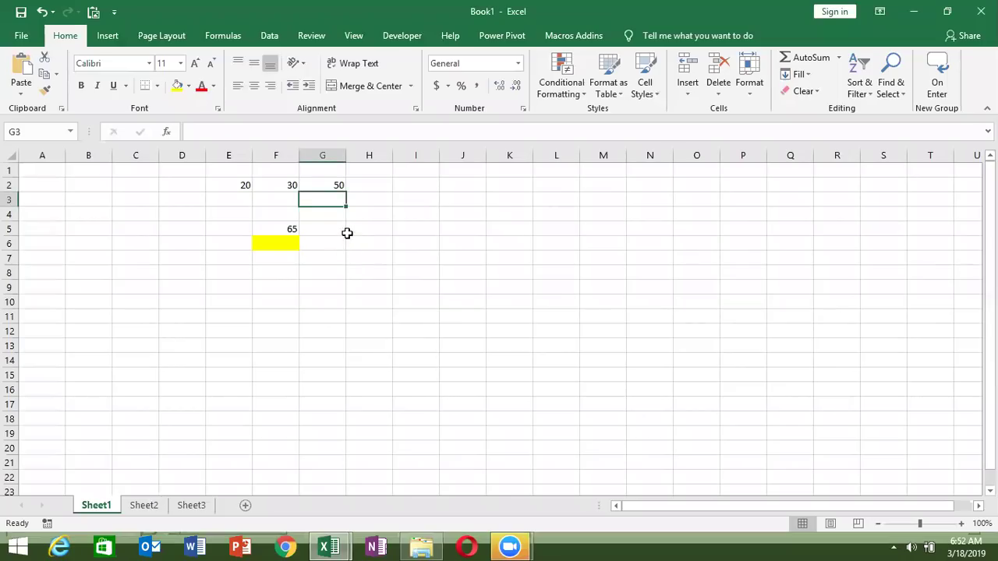
# Enter 36 and 65 in E6:E7, change F2 to 35, and dismiss the message
pyautogui.click(211, 239)
pyautogui.write('36')
pyautogui.press('Return')
pyautogui.write('65')
pyautogui.press('Return')
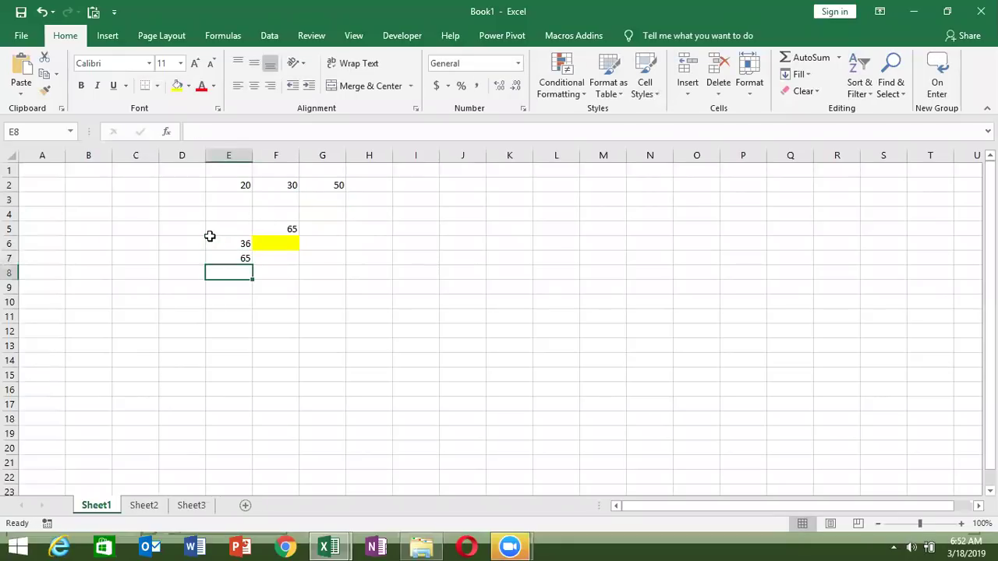
pyautogui.click(279, 185)
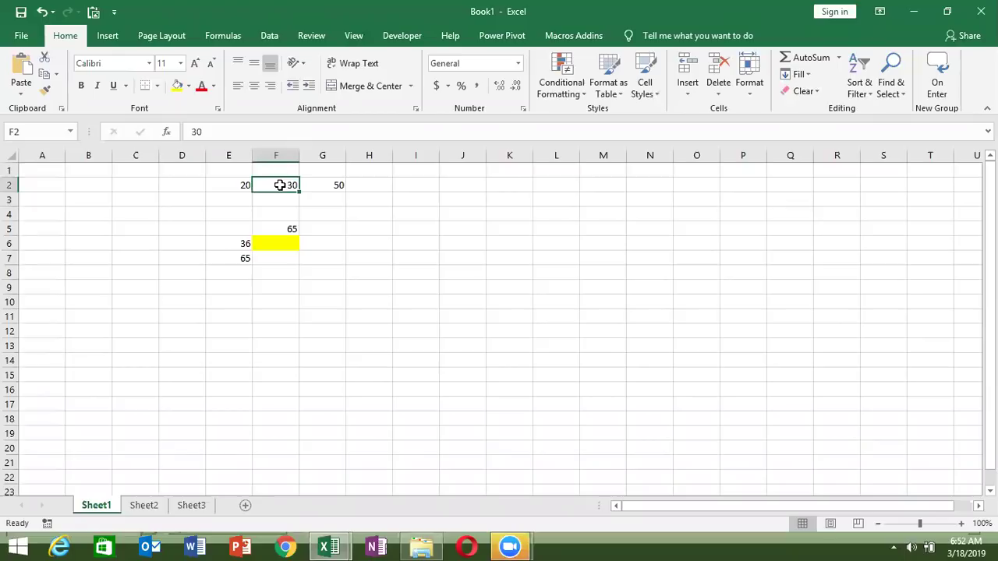
pyautogui.write('35')
pyautogui.press('Return')
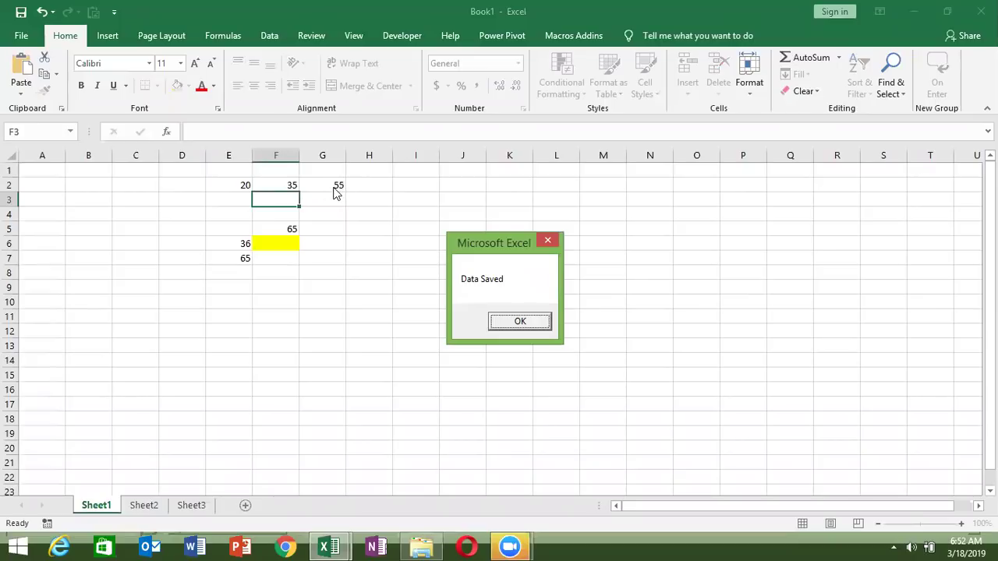
pyautogui.click(518, 322)
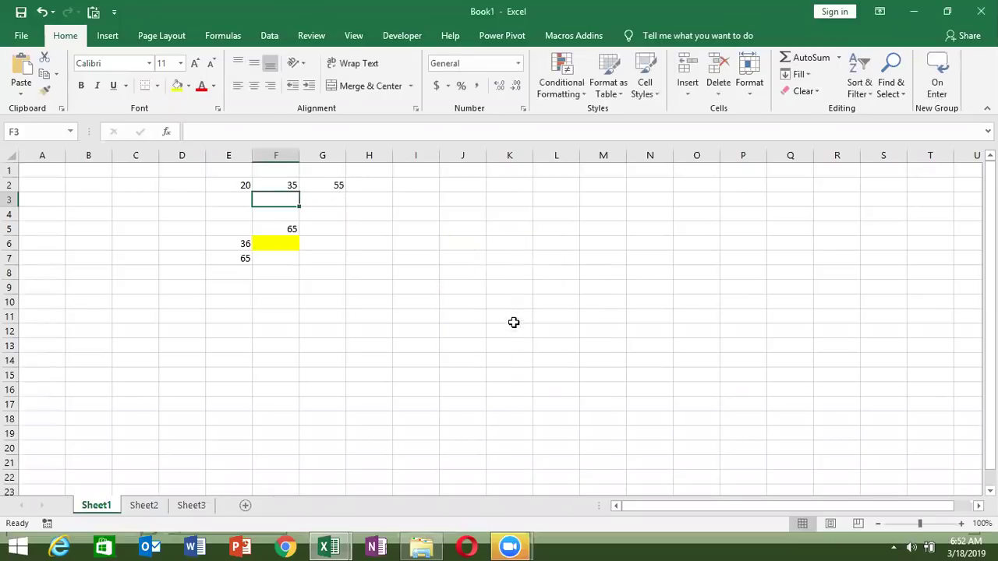
# Inspect E2 and G2's SUM formula, now showing 55
pyautogui.click(210, 183)
pyautogui.press('F2')
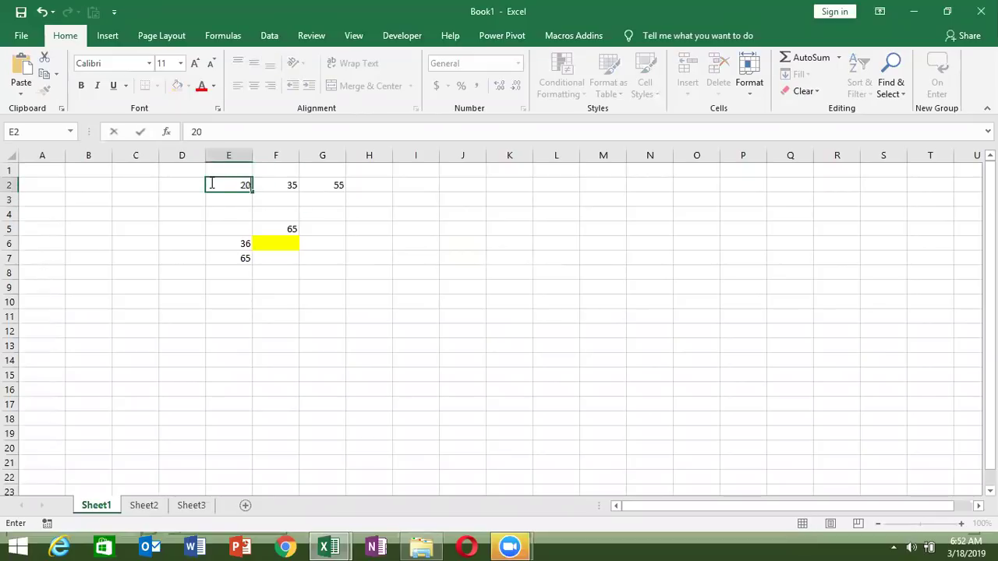
pyautogui.press('Return')
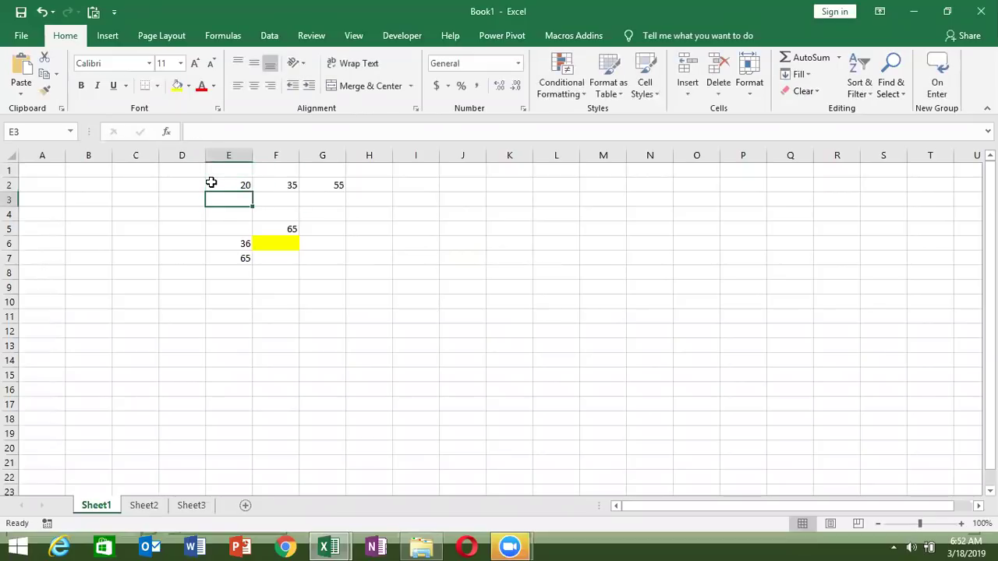
pyautogui.click(232, 179)
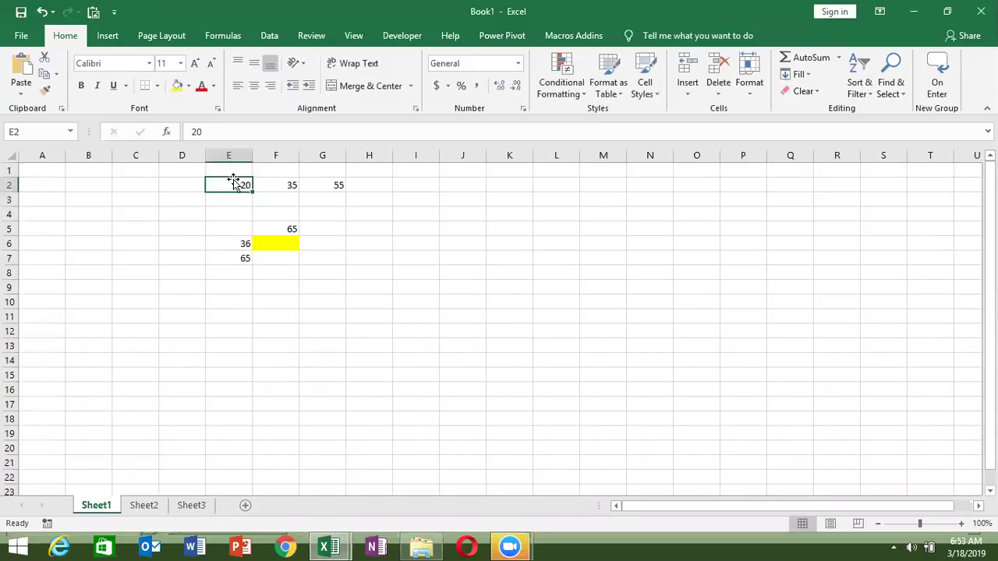
pyautogui.click(324, 193)
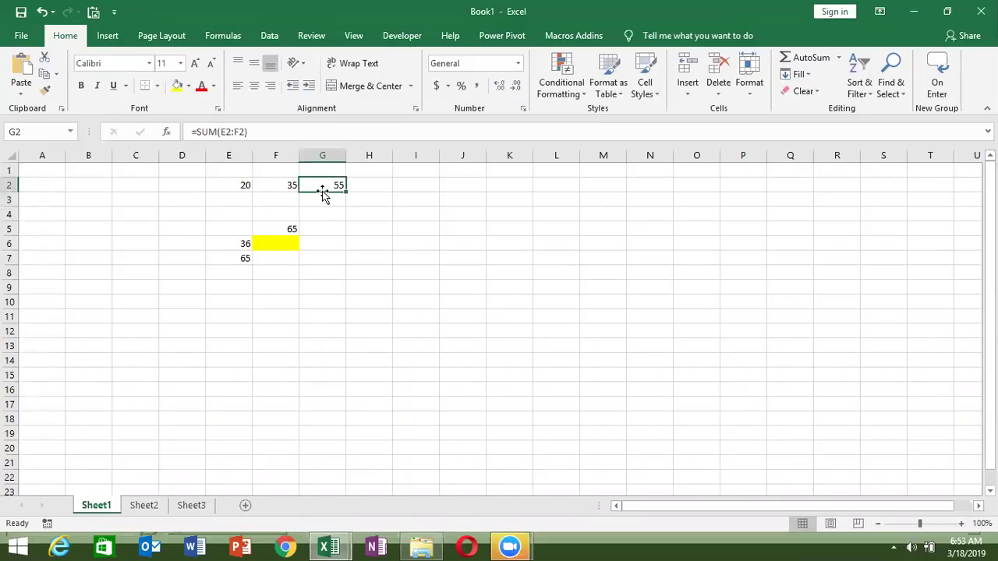
pyautogui.hotkey('alt', 'F11')
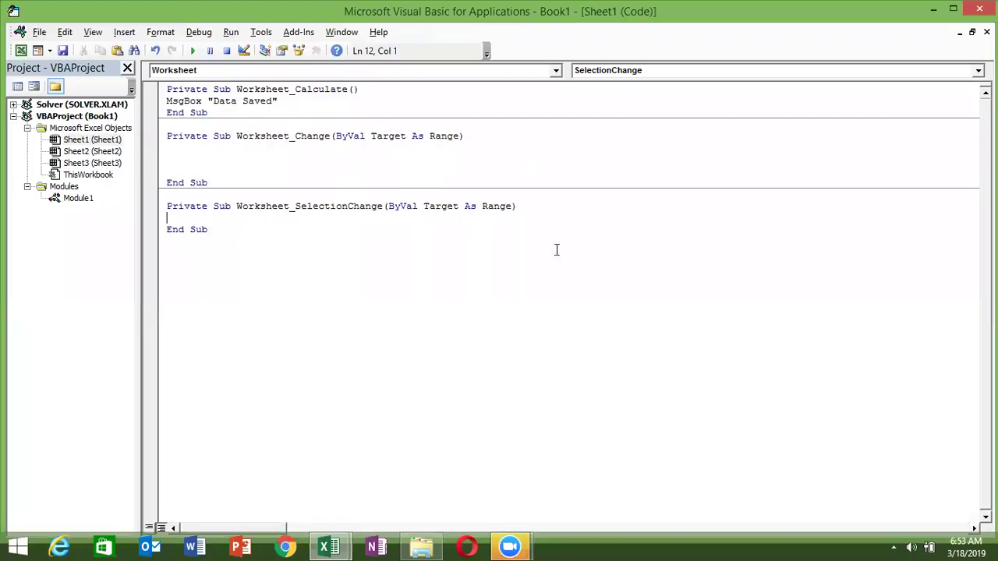
pyautogui.click(533, 366)
pyautogui.click(590, 71)
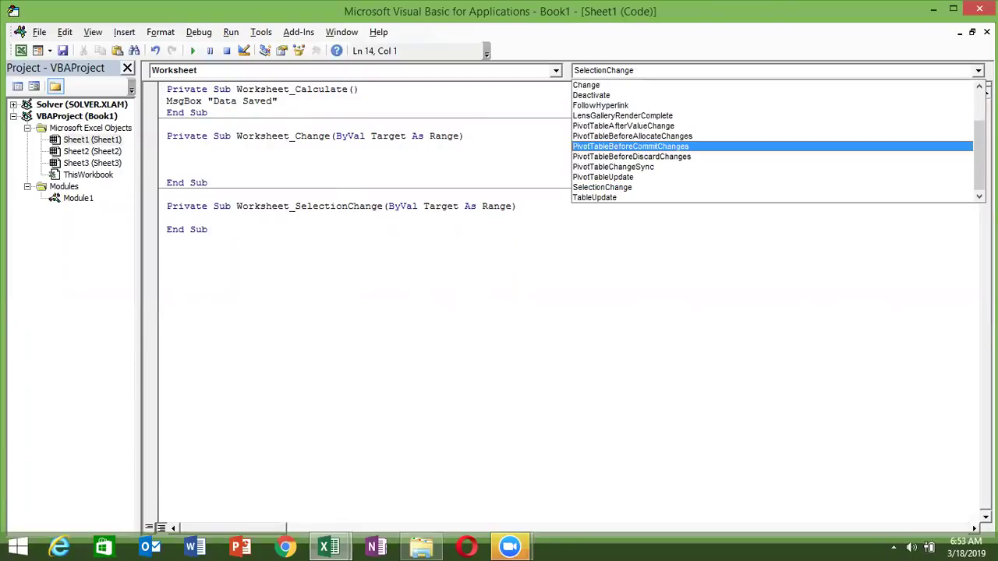
pyautogui.scroll(2, 884, 108)
pyautogui.scroll(-1, 884, 108)
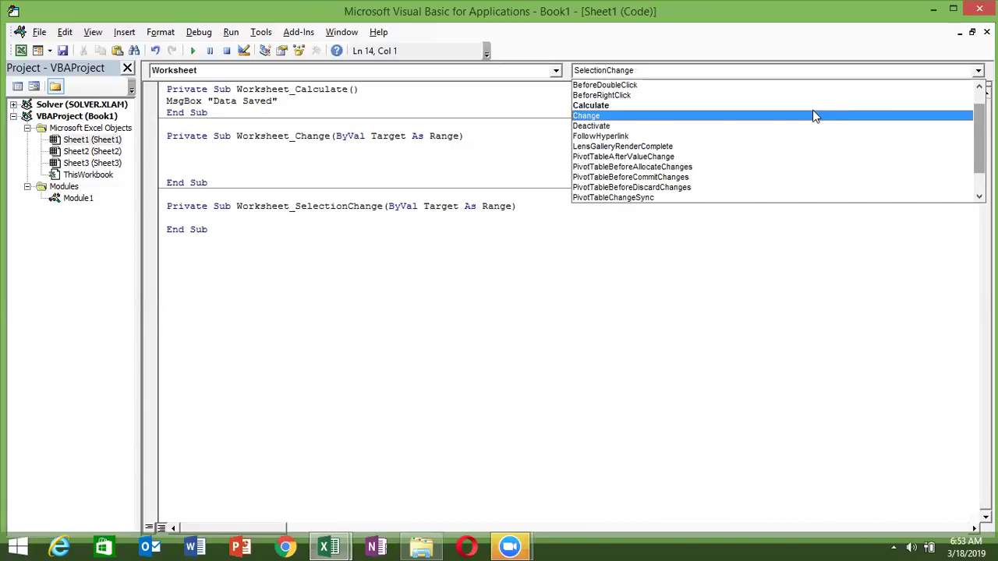
pyautogui.press('Up')
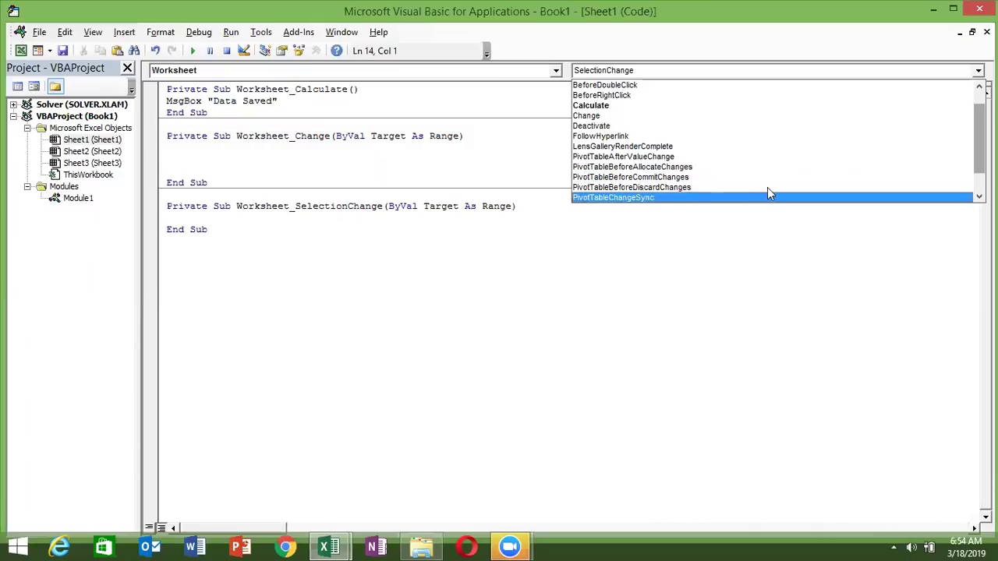
pyautogui.click(978, 196)
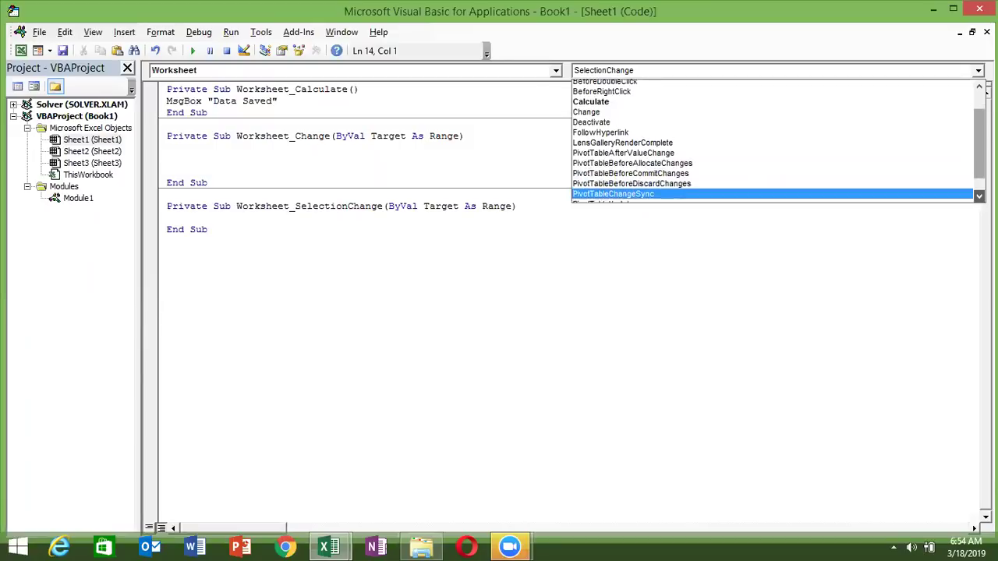
pyautogui.click(978, 196)
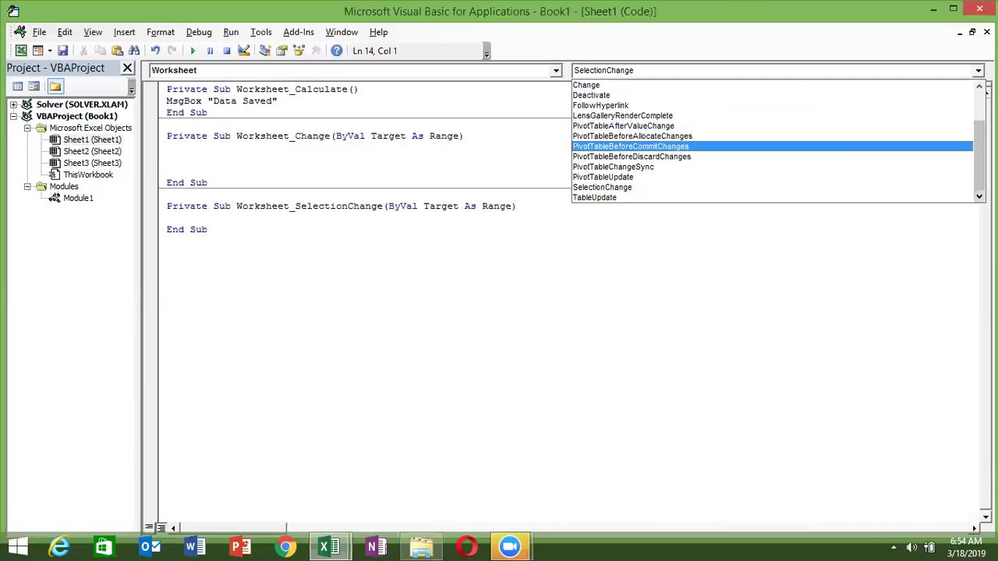
pyautogui.scroll(2, 771, 140)
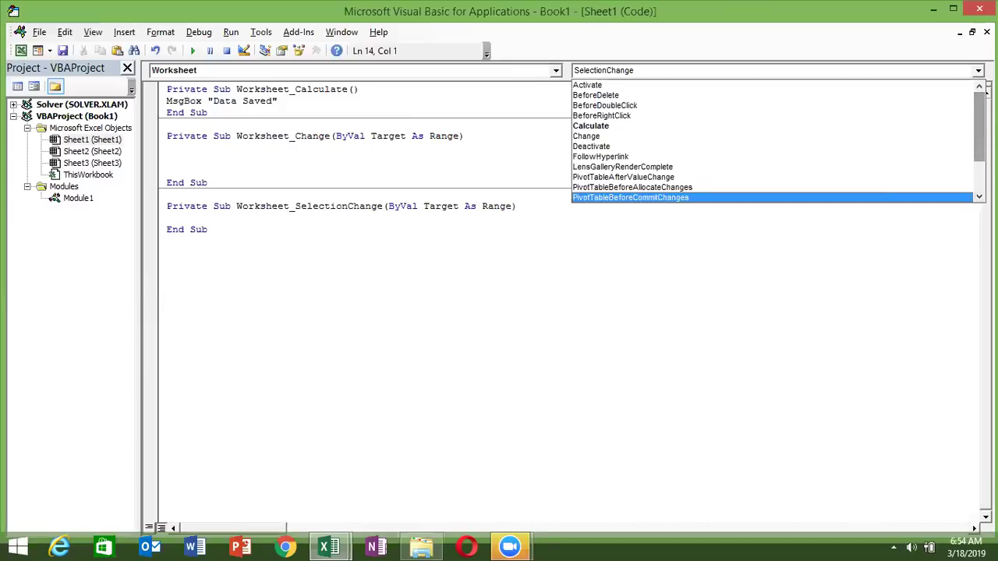
pyautogui.press('Escape')
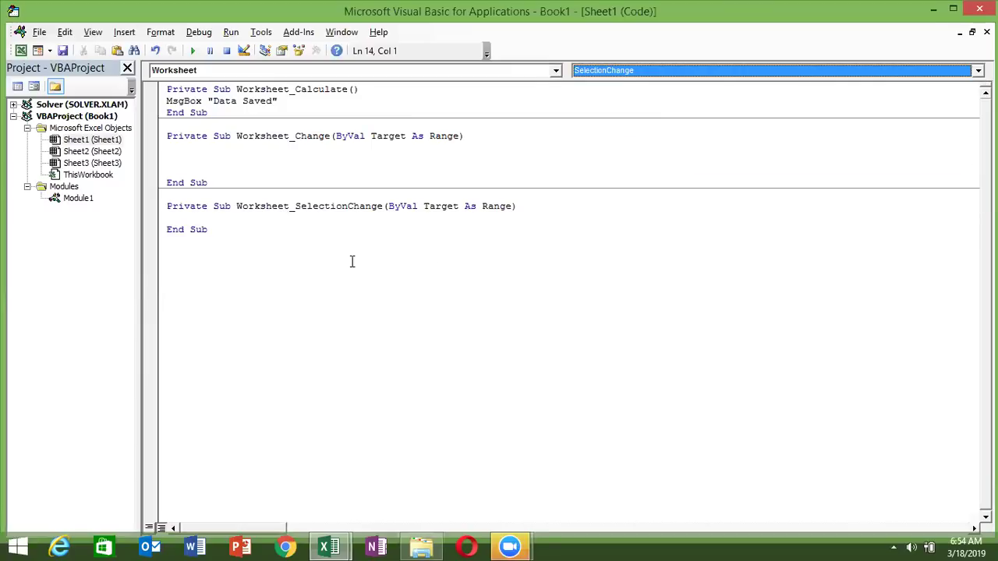
pyautogui.click(328, 271)
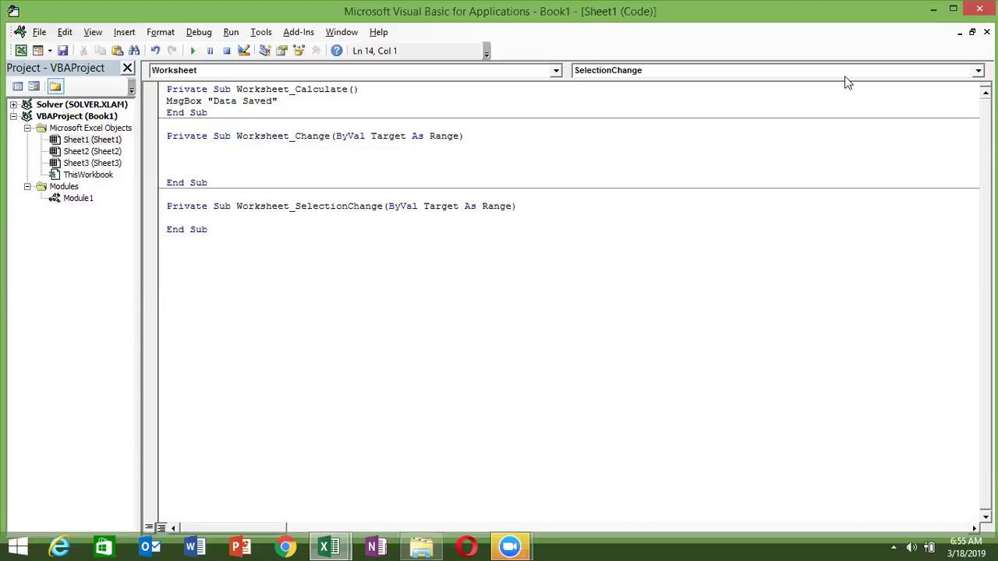
# Return to Excel, enter the password at Sheet3's prompt, and add a new sheet
pyautogui.moveTo(330, 544)
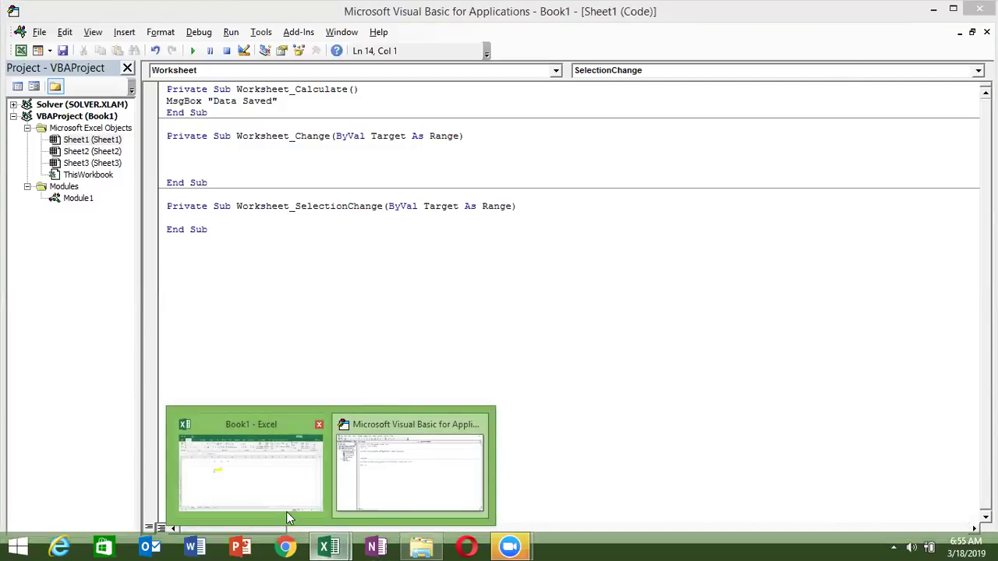
pyautogui.click(278, 501)
pyautogui.click(201, 508)
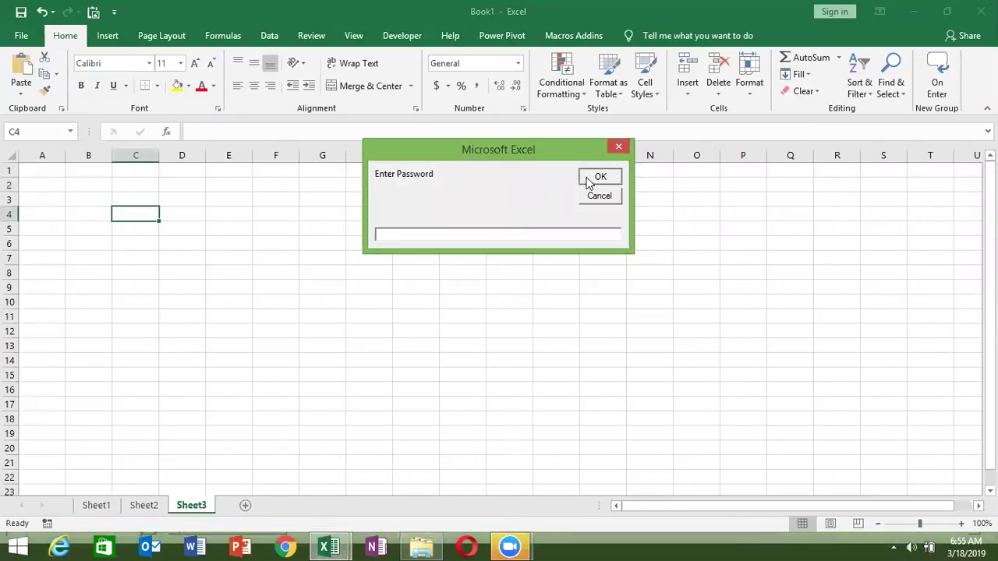
pyautogui.write('12')
pyautogui.press('Return')
pyautogui.click(243, 507)
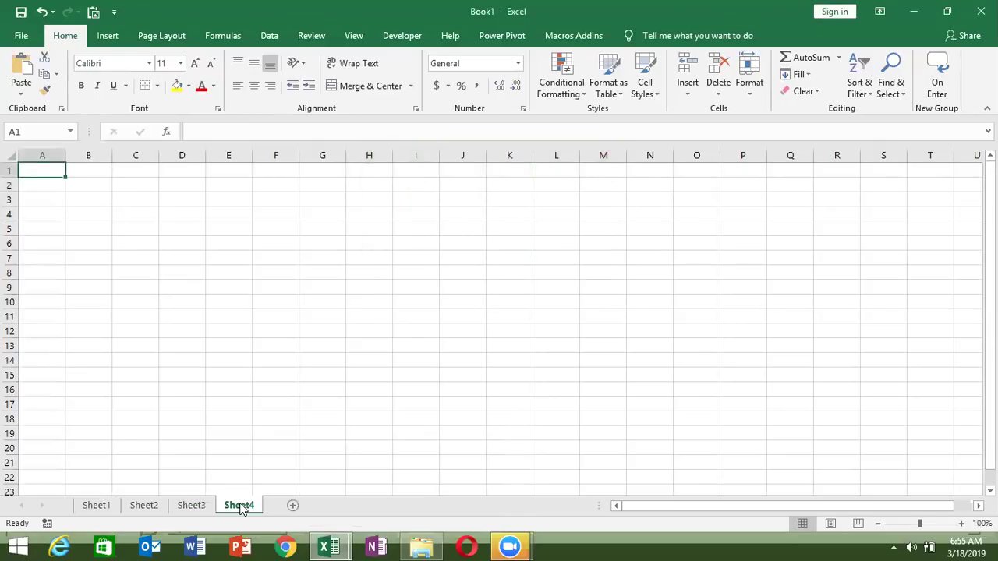
# Enter Course in A2 and L1 in B3, then autofit column C to its entries
pyautogui.click(73, 183)
pyautogui.click(55, 183)
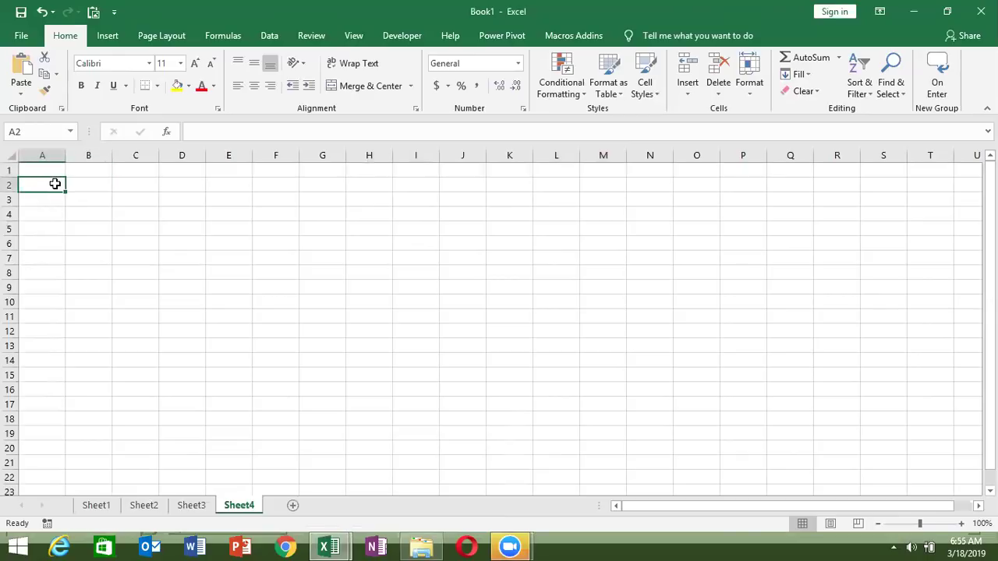
pyautogui.click(73, 182)
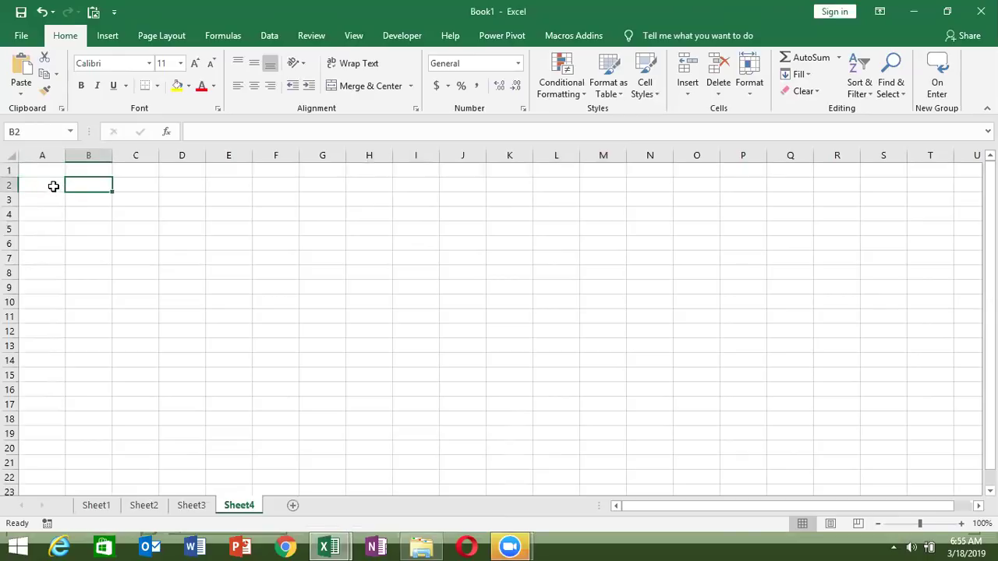
pyautogui.click(53, 186)
pyautogui.write('Course')
pyautogui.click(75, 198)
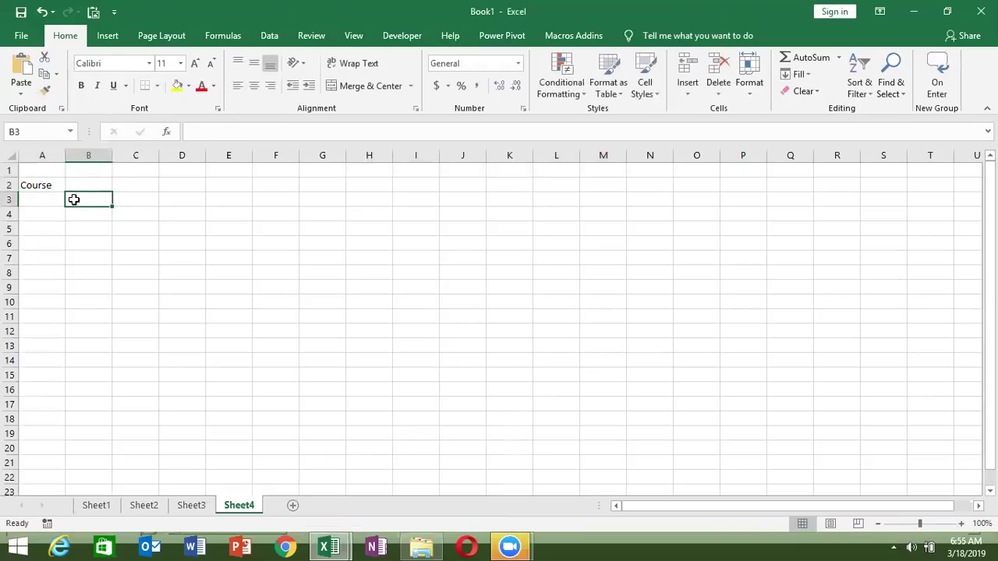
pyautogui.write('L1')
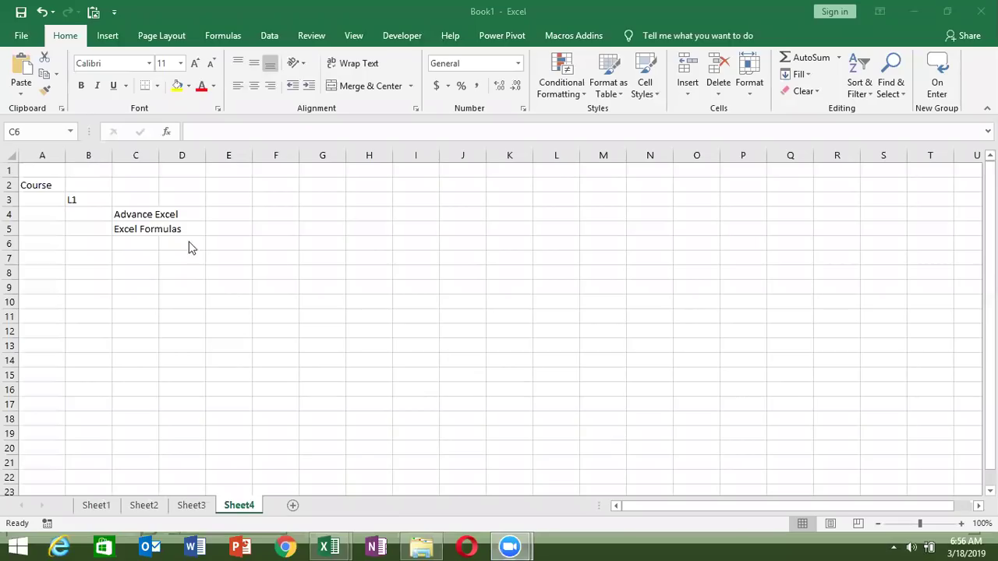
pyautogui.doubleClick(159, 155)
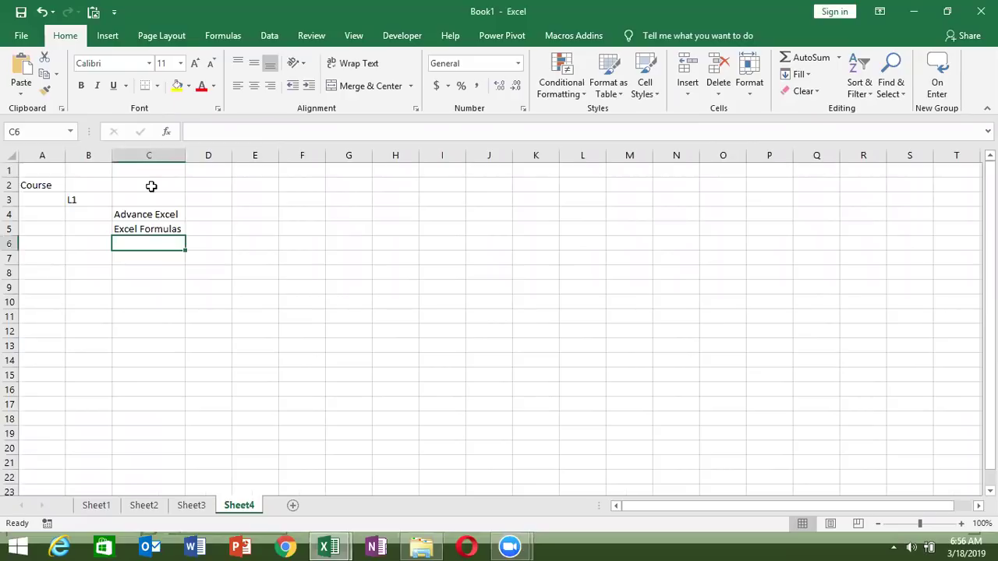
# Enter L2 in B7 and VBA, Function, Userform in C8:C10
pyautogui.click(86, 254)
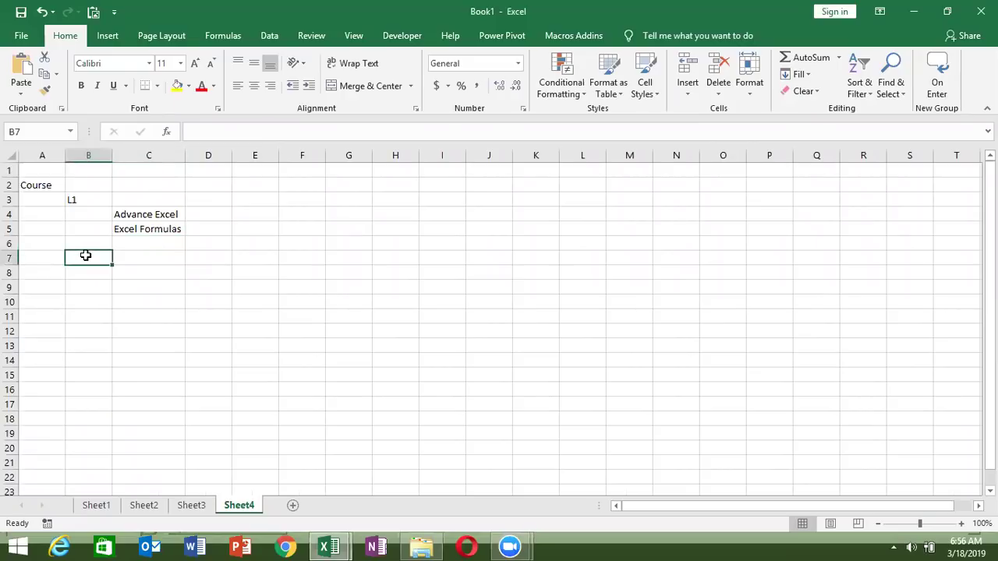
pyautogui.write('L2')
pyautogui.press('Return')
pyautogui.press('Right')
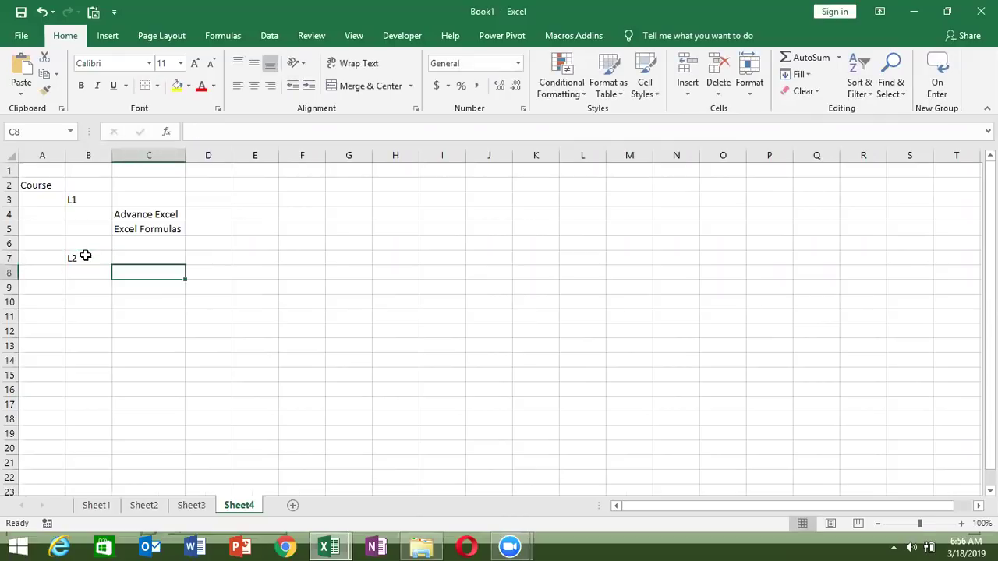
pyautogui.write('VBA')
pyautogui.press('Return')
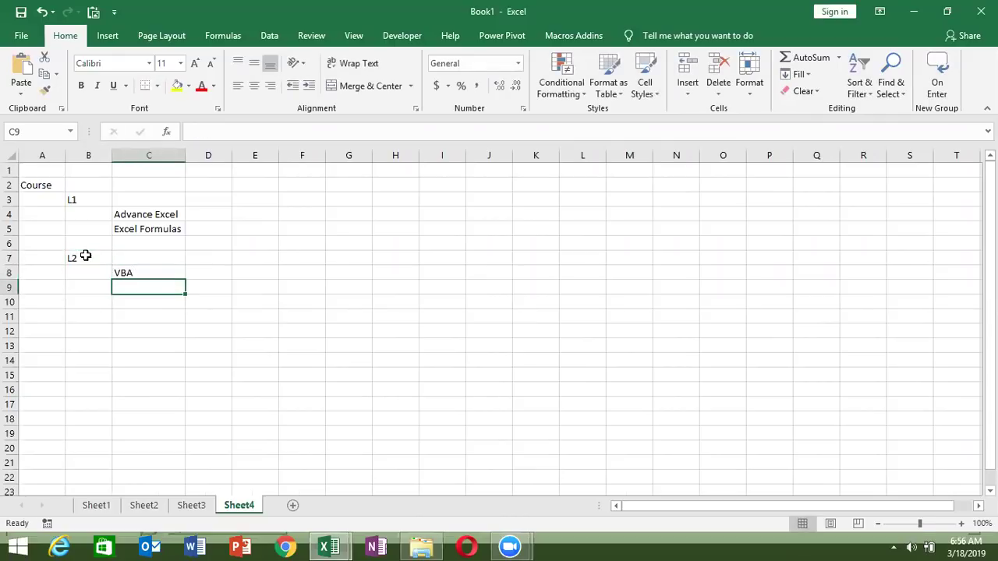
pyautogui.write('Function')
pyautogui.press('Return')
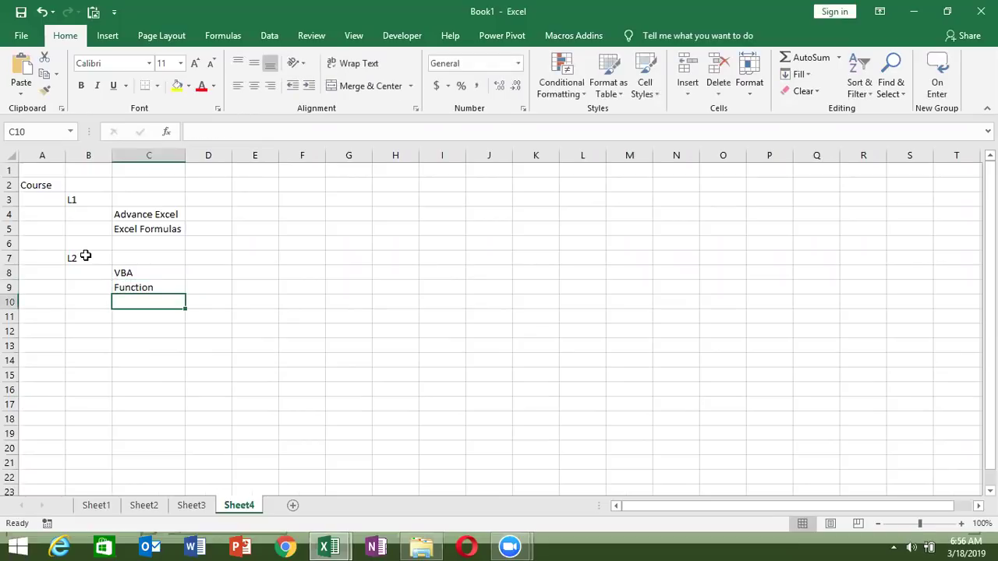
pyautogui.write('User')
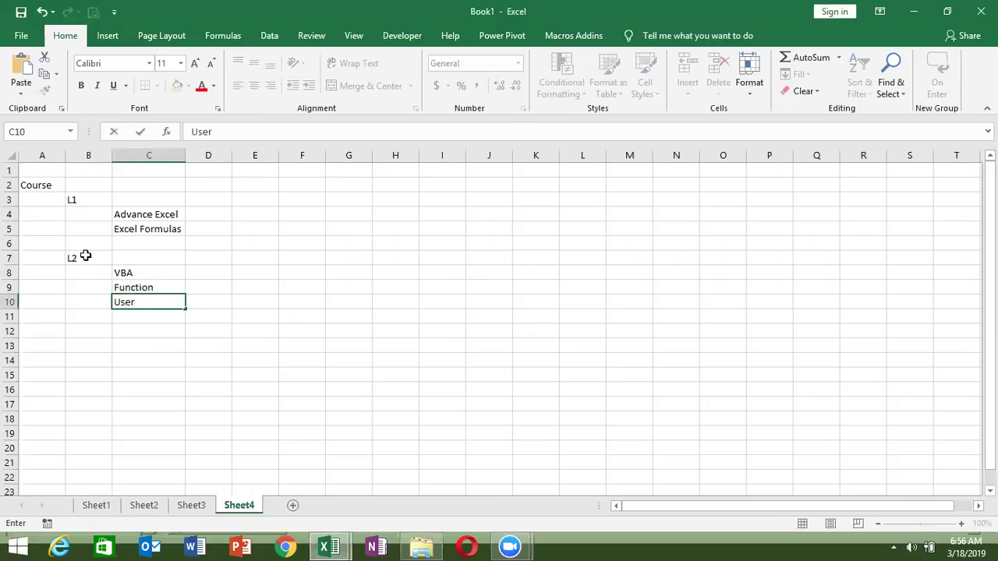
pyautogui.write('f')
pyautogui.write('orm')
pyautogui.press('Return')
pyautogui.doubleClick(72, 199)
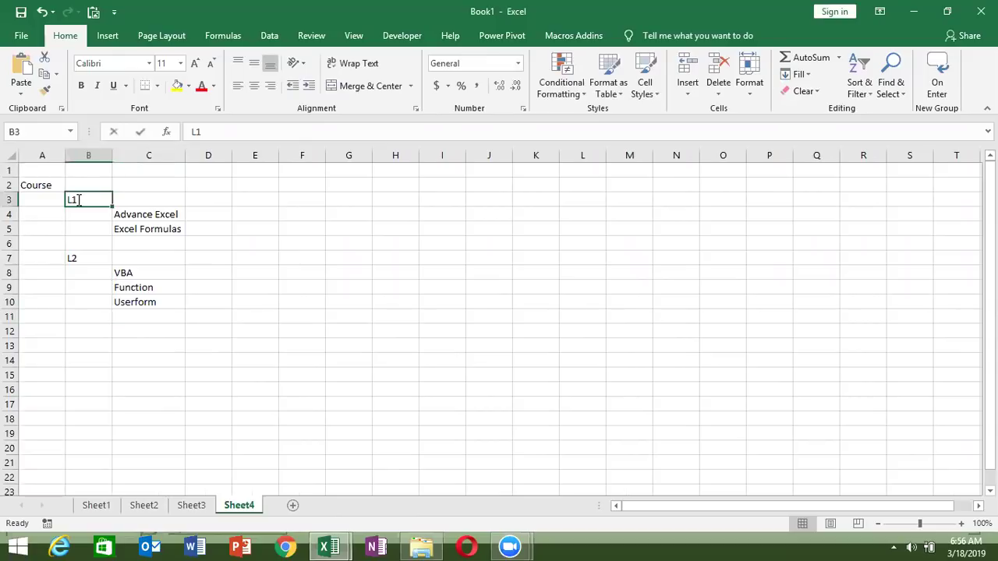
pyautogui.moveTo(7, 214); pyautogui.dragTo(8, 226)
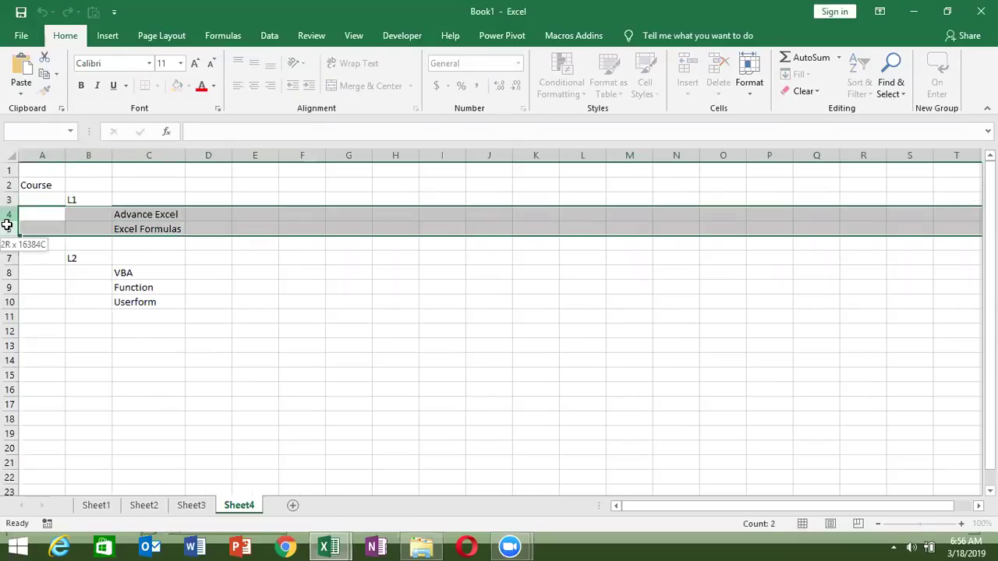
pyautogui.rightClick(8, 226)
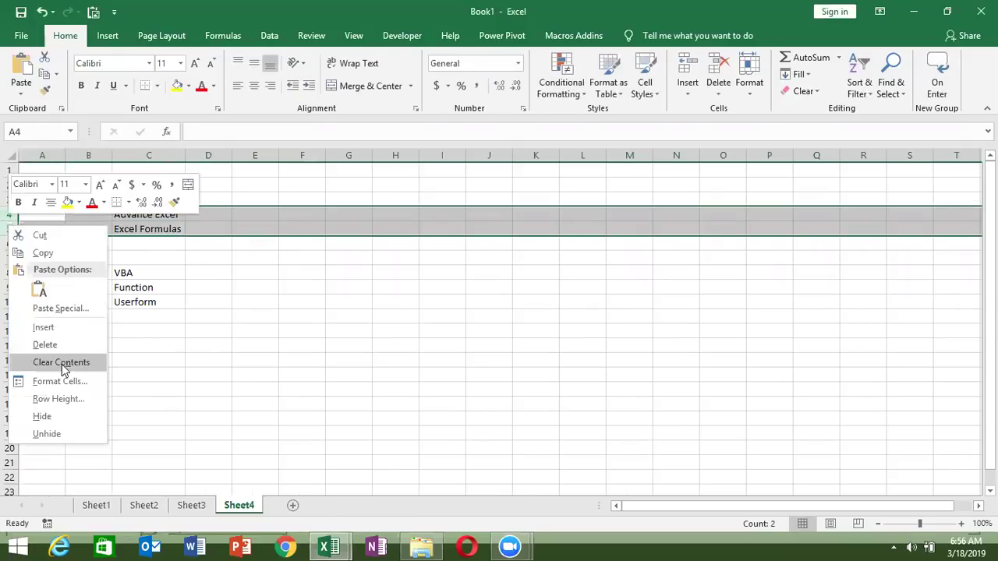
pyautogui.click(61, 417)
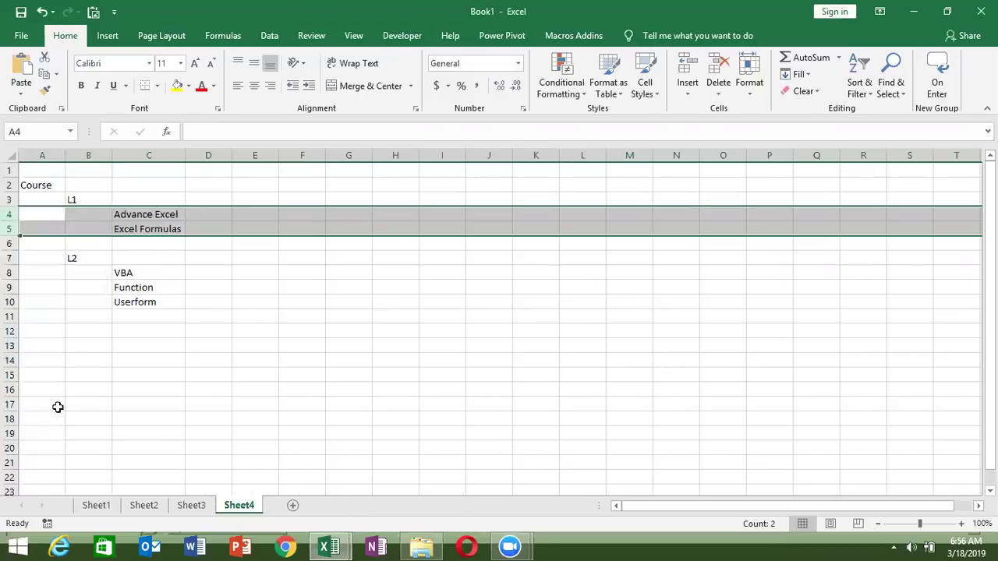
pyautogui.click(82, 202)
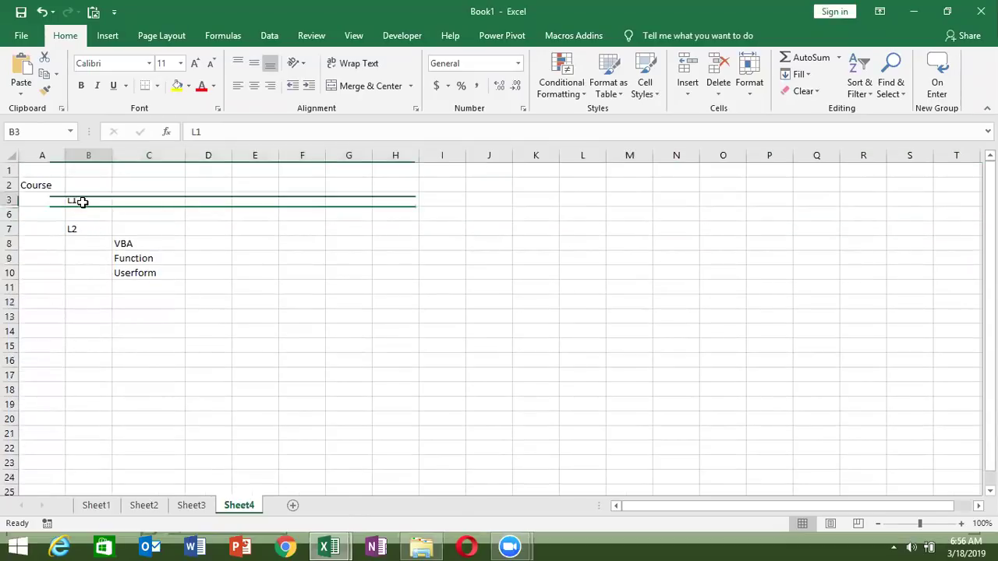
pyautogui.moveTo(7, 200); pyautogui.dragTo(6, 214)
pyautogui.rightClick(7, 212)
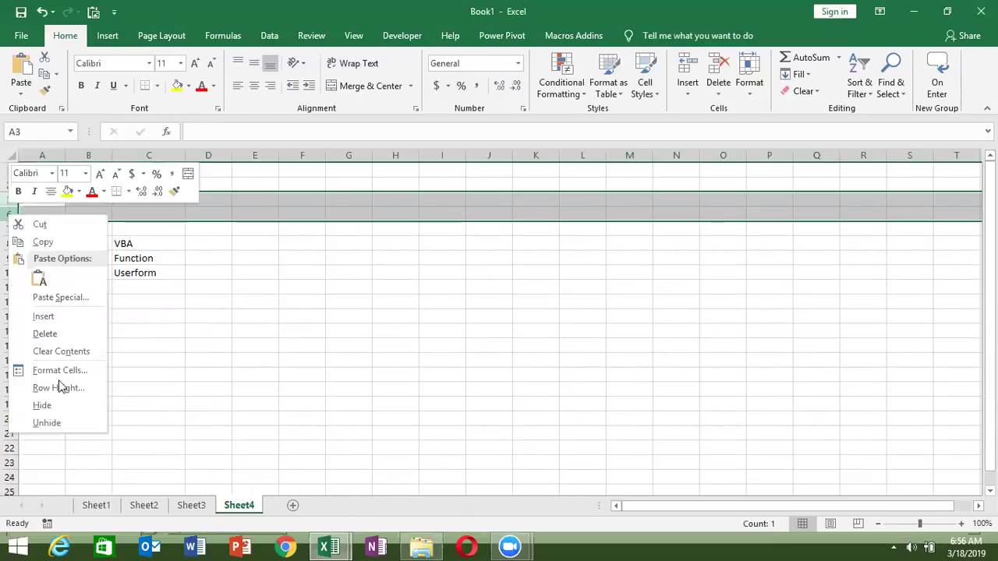
pyautogui.click(63, 427)
pyautogui.click(116, 314)
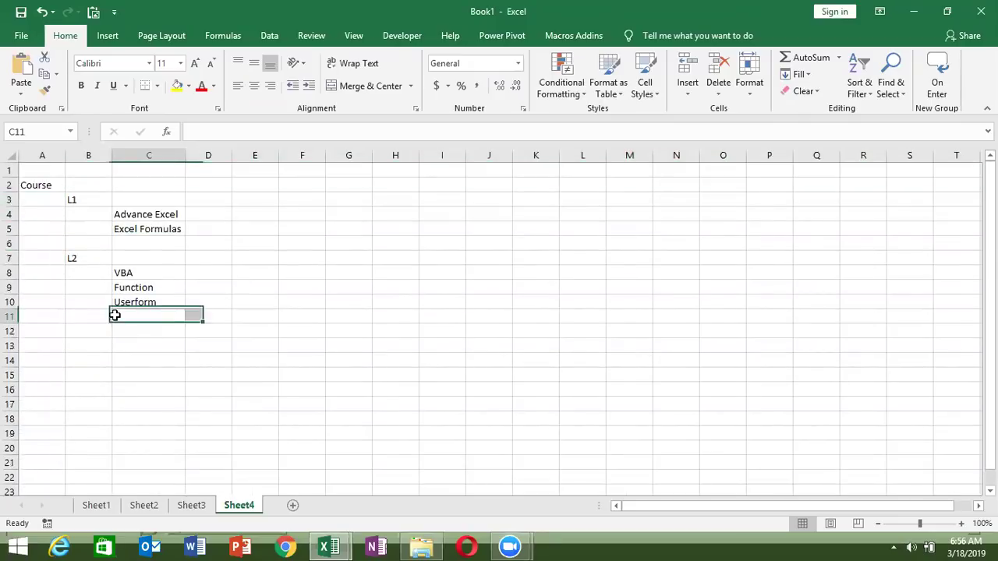
pyautogui.click(88, 201)
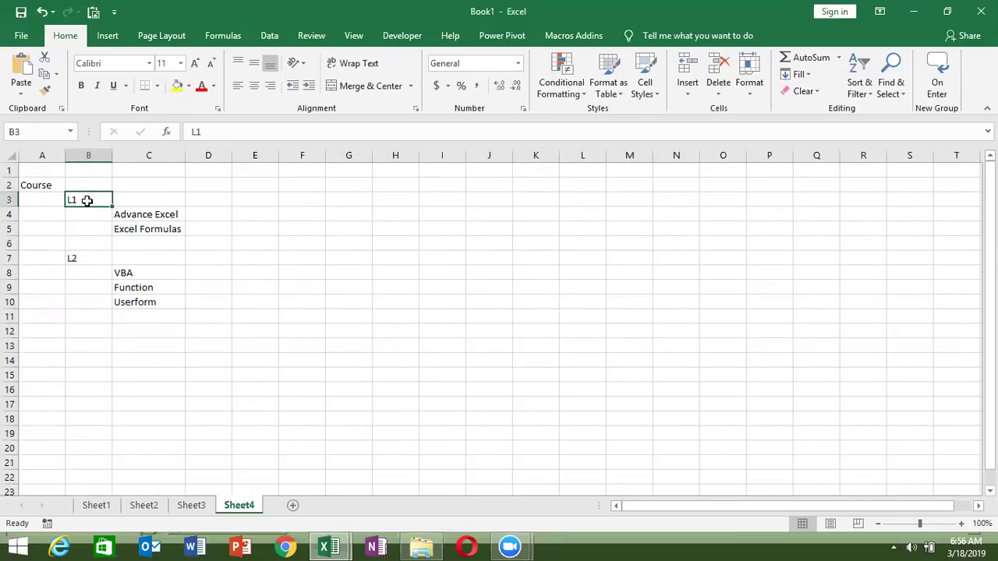
pyautogui.moveTo(8, 213); pyautogui.dragTo(11, 228)
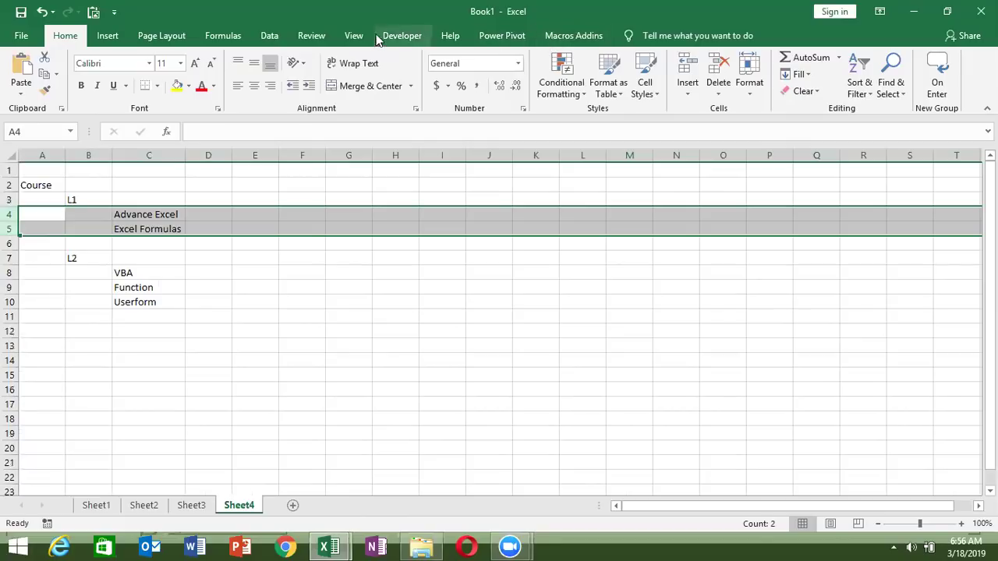
# Group rows 4–5 into an outline, then collapse and re-expand the group
pyautogui.click(272, 39)
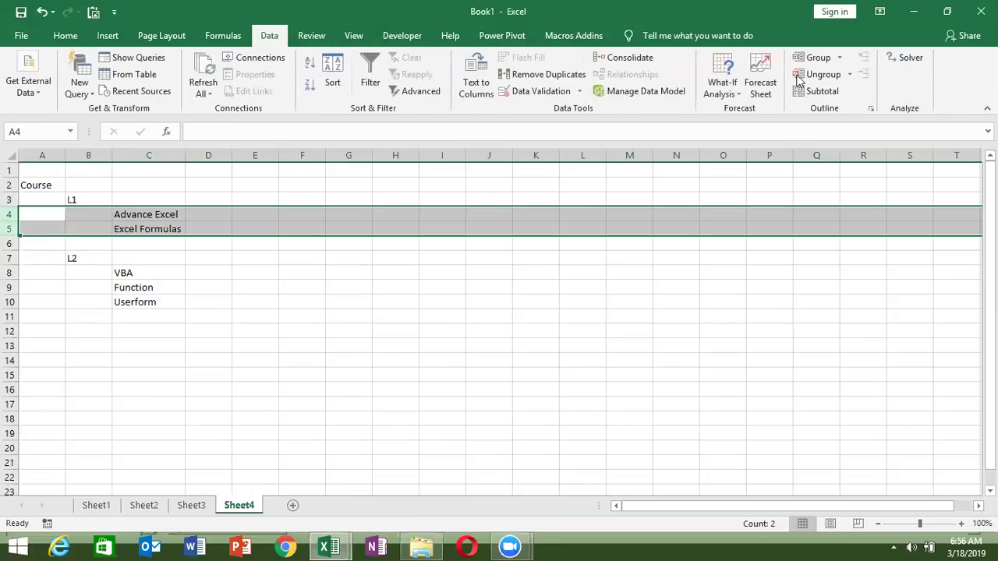
pyautogui.click(812, 59)
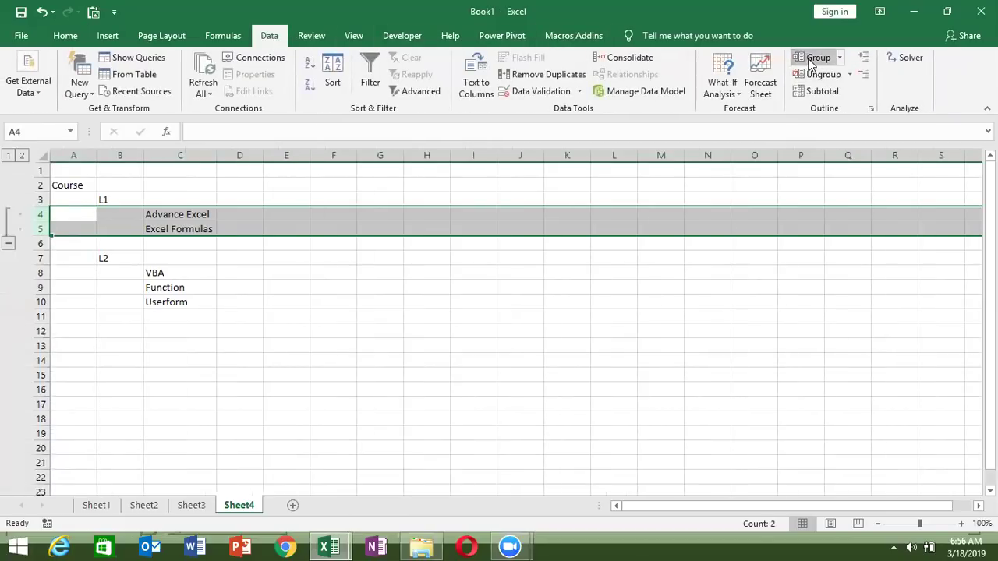
pyautogui.click(383, 245)
pyautogui.click(9, 246)
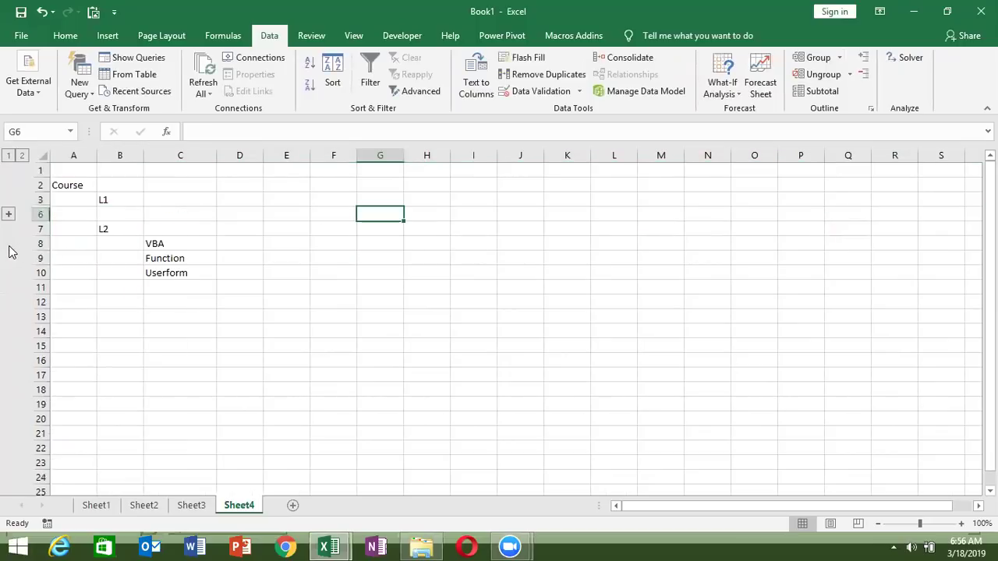
pyautogui.click(9, 219)
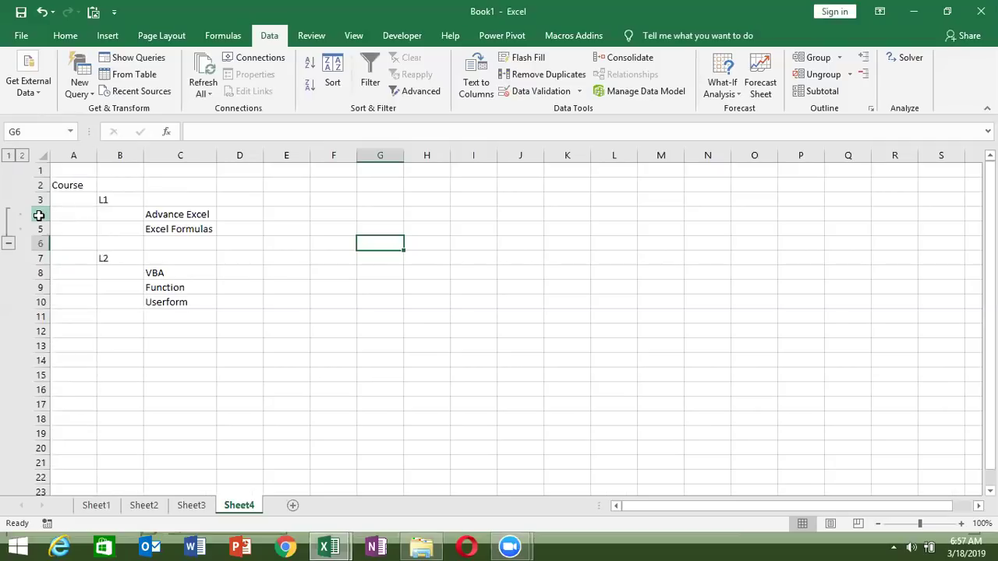
# Ungroup rows 4–5 and check cells B3 (L1) and B7 (L2)
pyautogui.moveTo(38, 215); pyautogui.dragTo(38, 228)
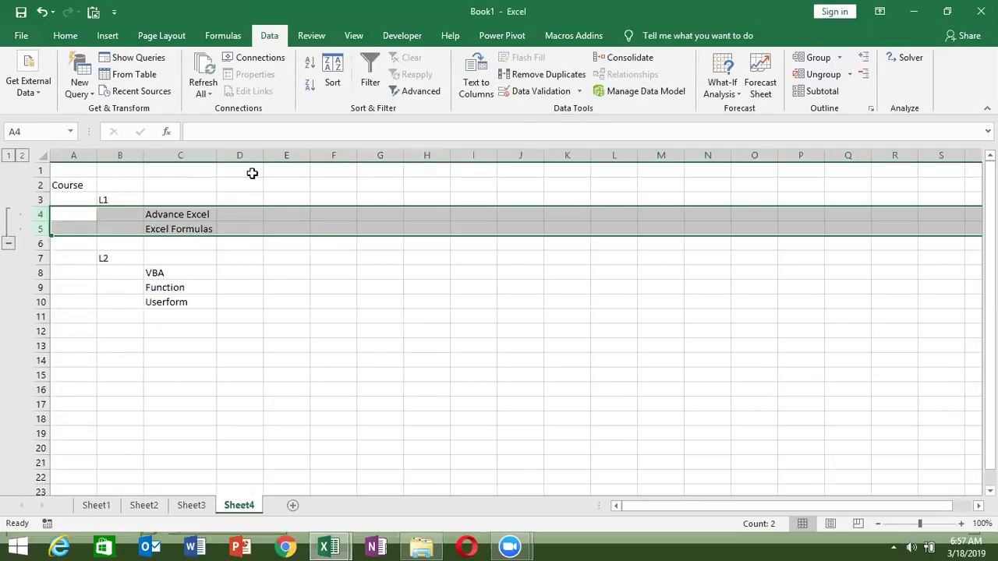
pyautogui.click(823, 74)
pyautogui.click(95, 201)
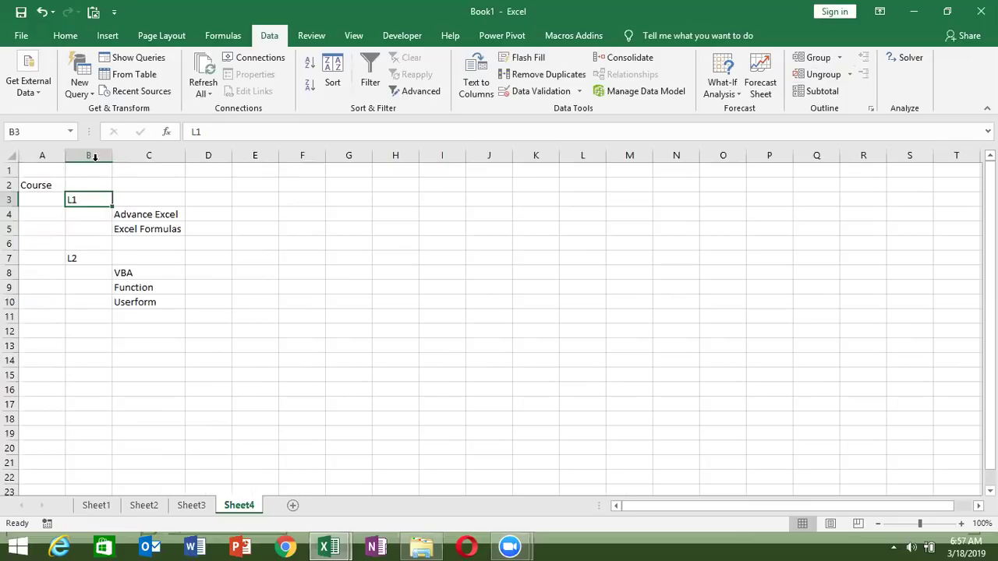
pyautogui.click(81, 258)
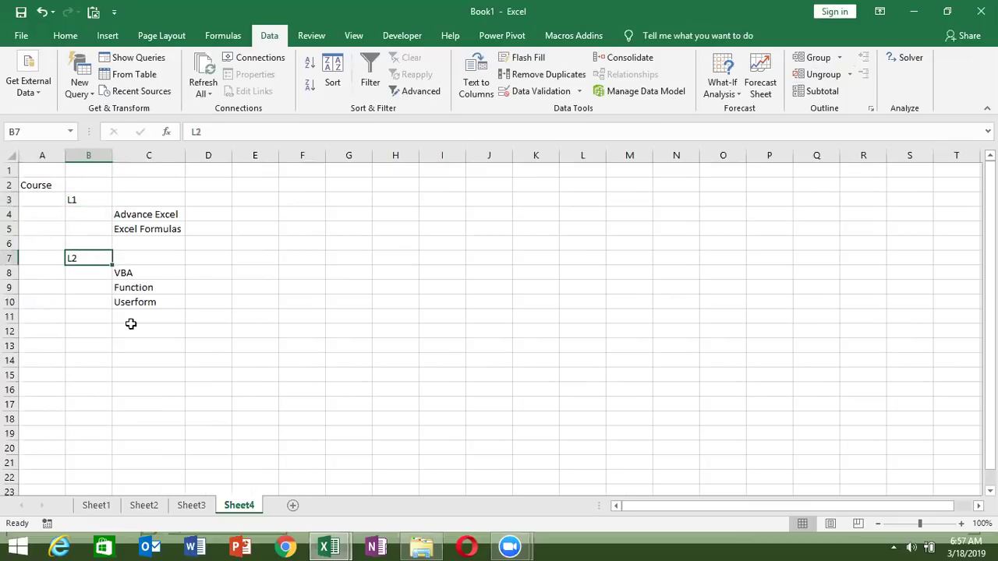
pyautogui.click(343, 546)
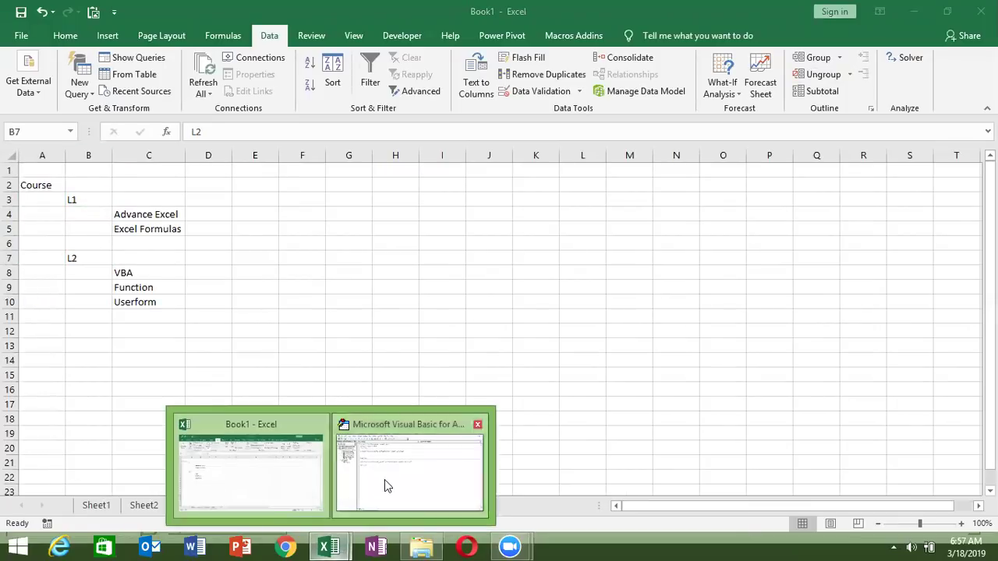
# Open Sheet4's code module and add a Worksheet_BeforeDoubleClick procedure
pyautogui.click(384, 479)
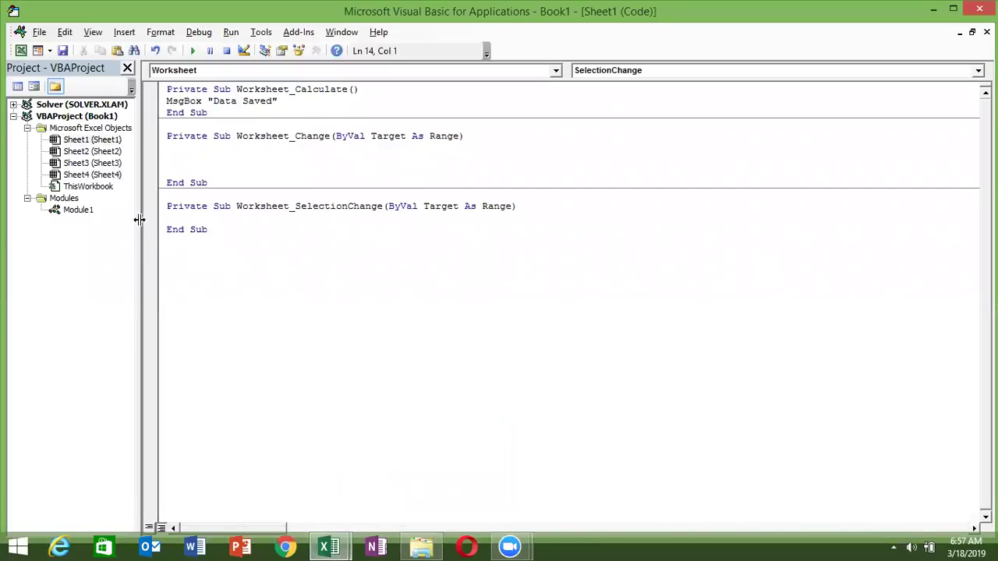
pyautogui.click(104, 176)
pyautogui.doubleClick(104, 178)
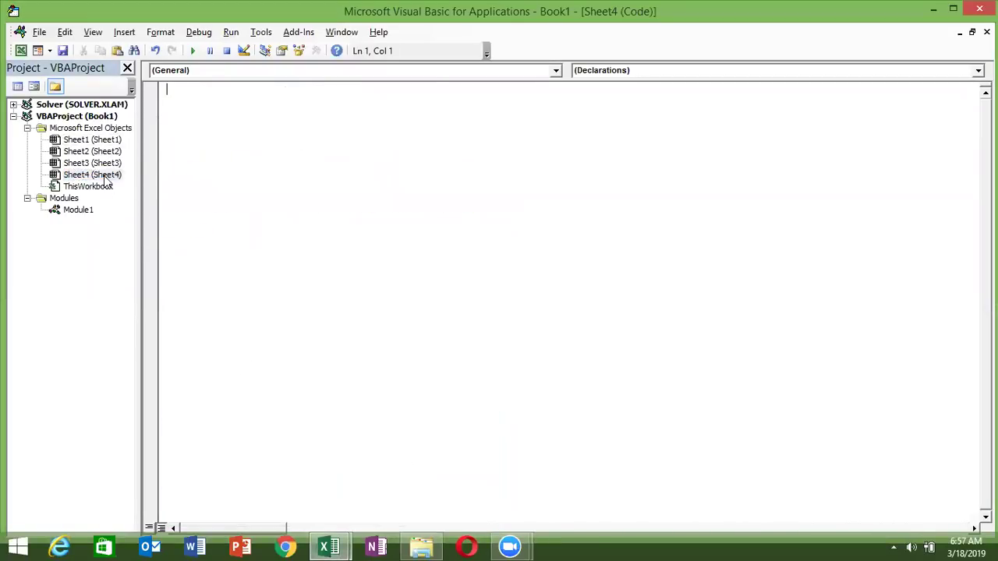
pyautogui.click(282, 70)
pyautogui.click(276, 92)
pyautogui.click(638, 70)
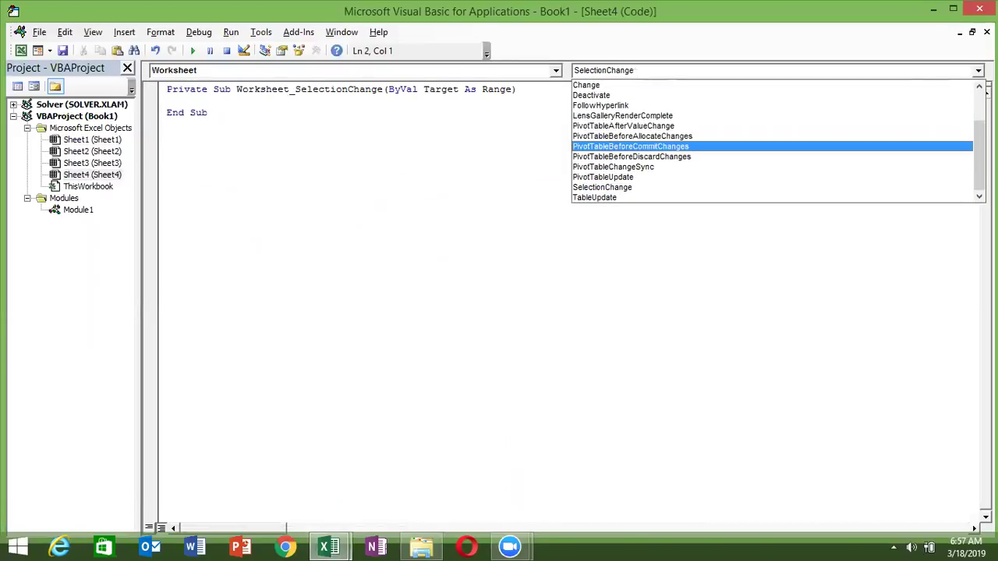
pyautogui.scroll(2, 959, 146)
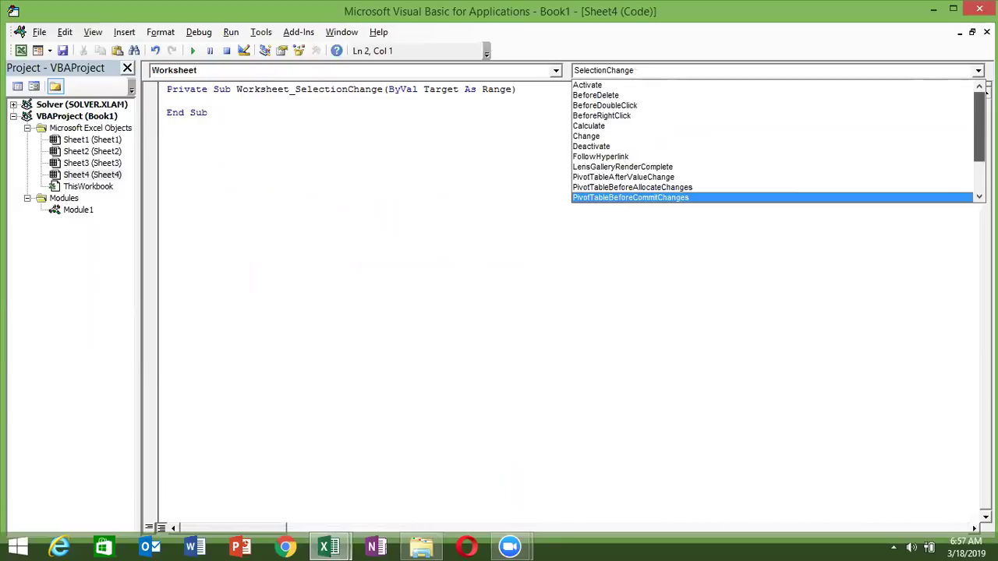
pyautogui.click(733, 105)
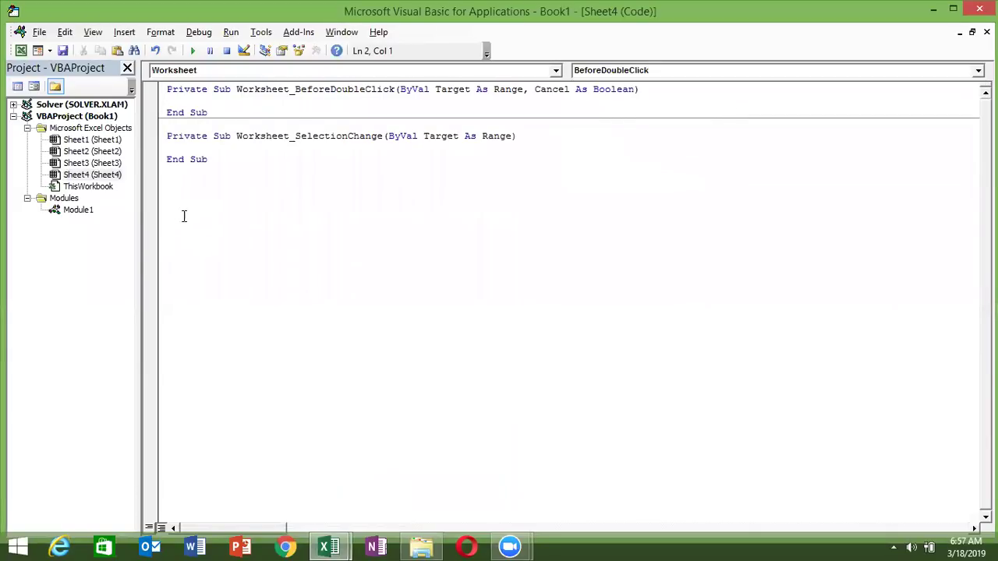
# Delete the Worksheet_SelectionChange stub and add blank lines inside BeforeDoubleClick
pyautogui.moveTo(209, 162); pyautogui.dragTo(167, 122)
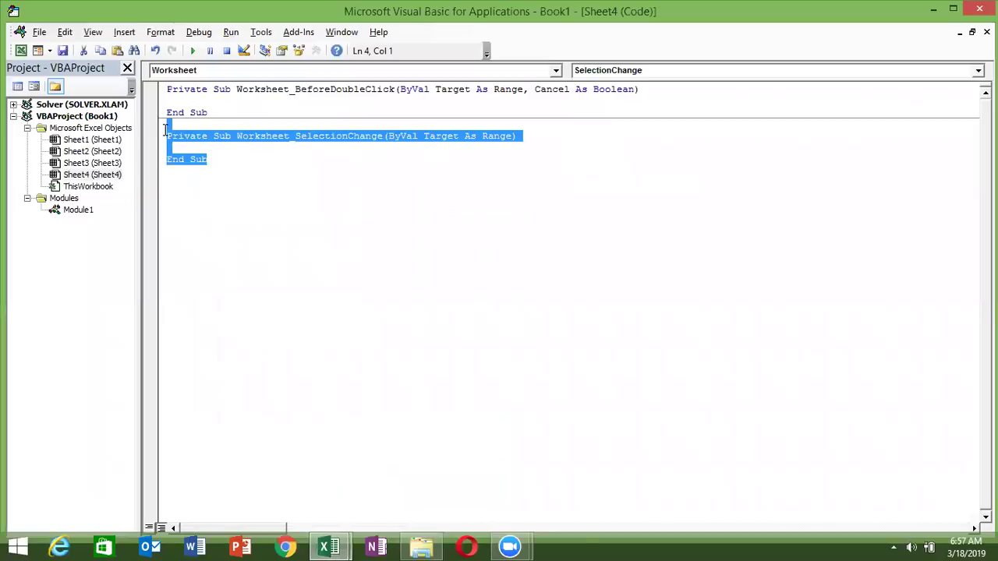
pyautogui.press('Delete')
pyautogui.click(173, 101)
pyautogui.press('Return')
pyautogui.press('Return')
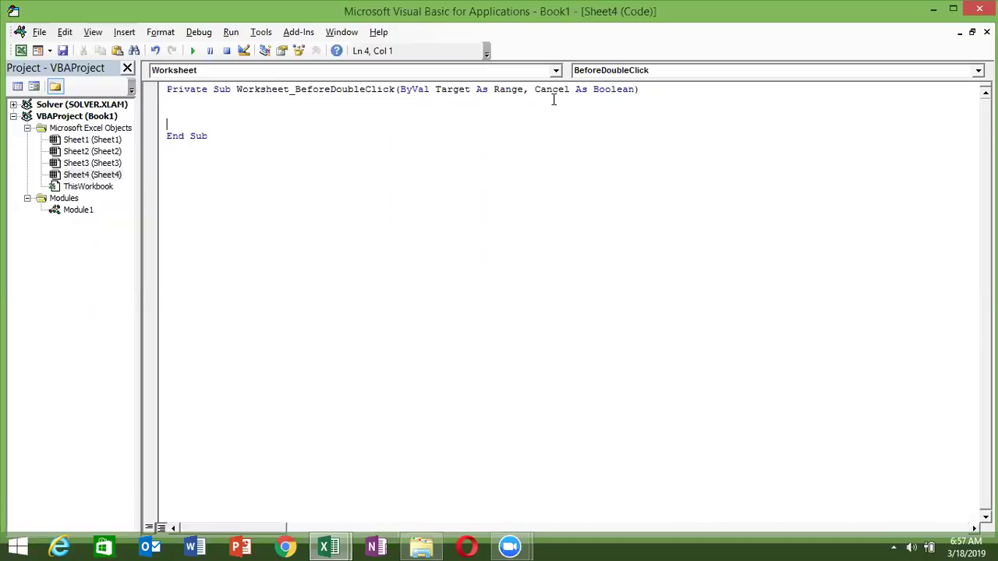
pyautogui.click(607, 72)
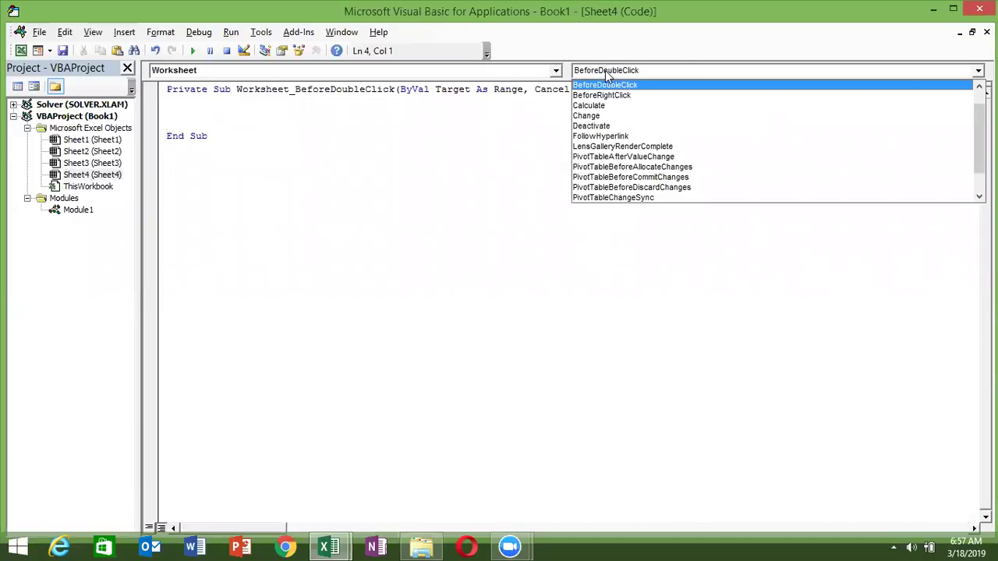
pyautogui.scroll(1, 771, 140)
pyautogui.click(263, 139)
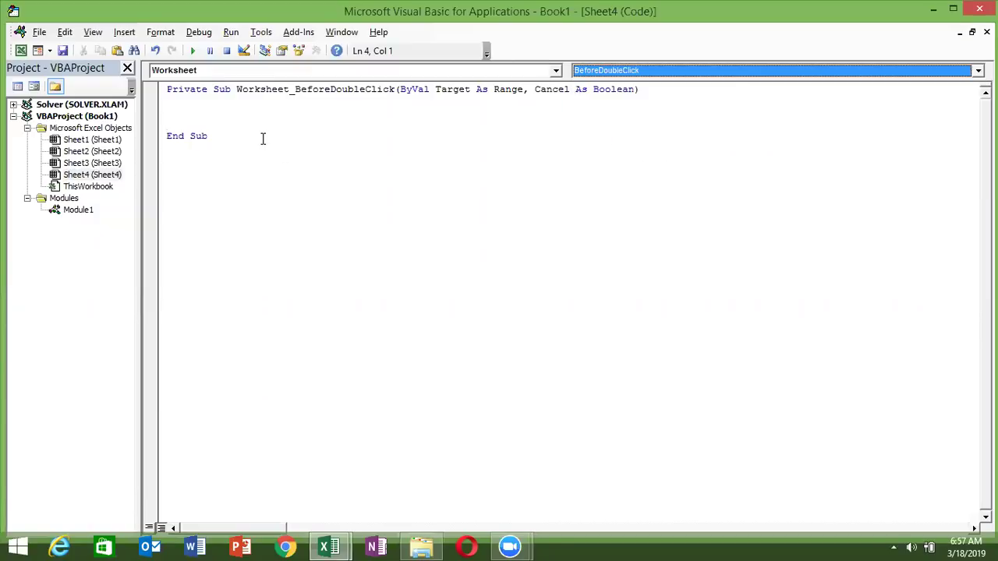
pyautogui.click(211, 105)
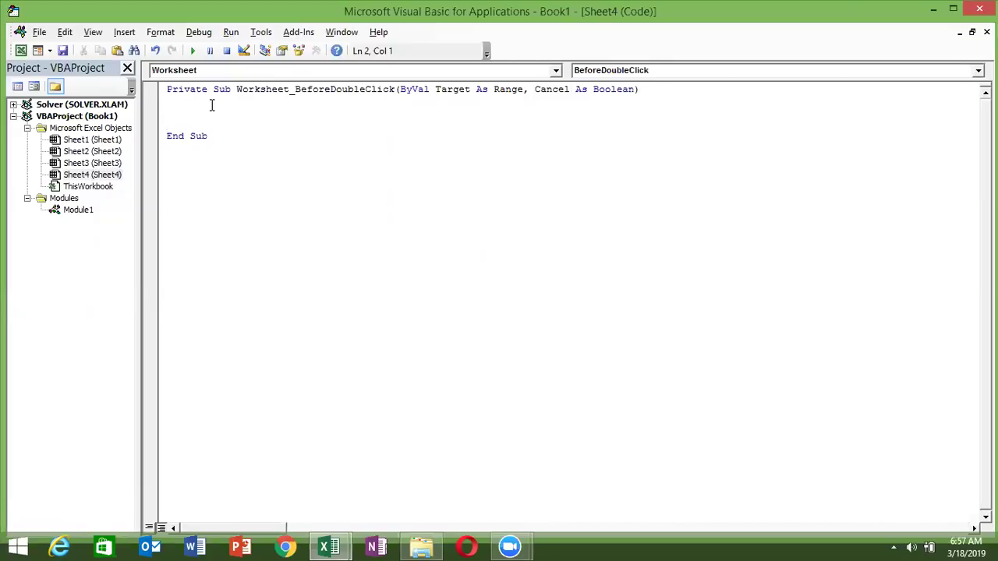
# Declare 'Dim a As String' at the top of the BeforeDoubleClick procedure
pyautogui.press('Return')
pyautogui.press('Return')
pyautogui.press('Up')
pyautogui.write('if ')
pyautogui.write('active')
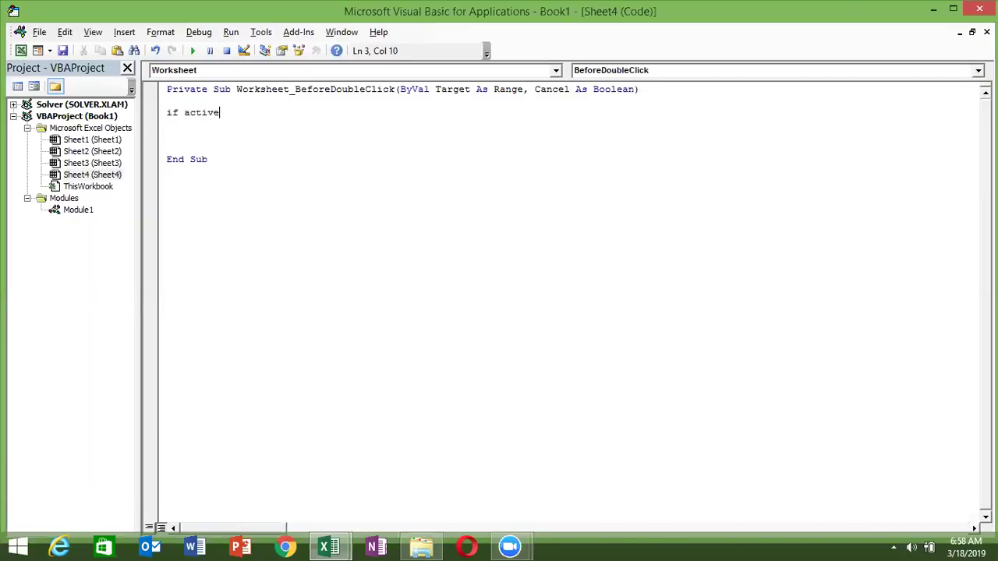
pyautogui.press('BackSpace')
pyautogui.press('BackSpace')
pyautogui.press('BackSpace')
pyautogui.press('BackSpace')
pyautogui.click(167, 100)
pyautogui.write('dim c as')
pyautogui.press('BackSpace')
pyautogui.press('BackSpace')
pyautogui.press('BackSpace')
pyautogui.press('BackSpace')
pyautogui.press('BackSpace')
pyautogui.write('a as ')
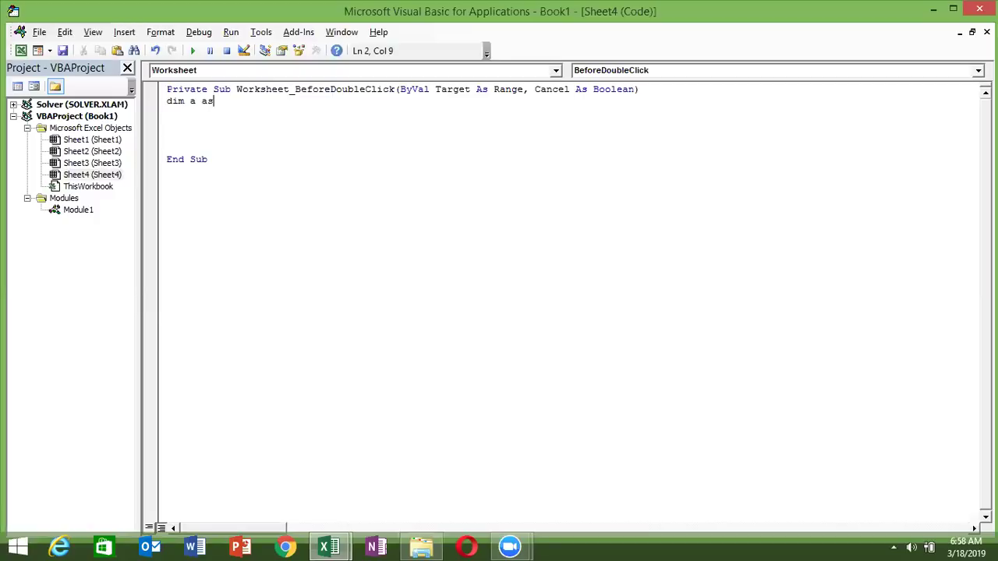
pyautogui.write('Str')
pyautogui.press('Tab')
pyautogui.press('Return')
pyautogui.press('Return')
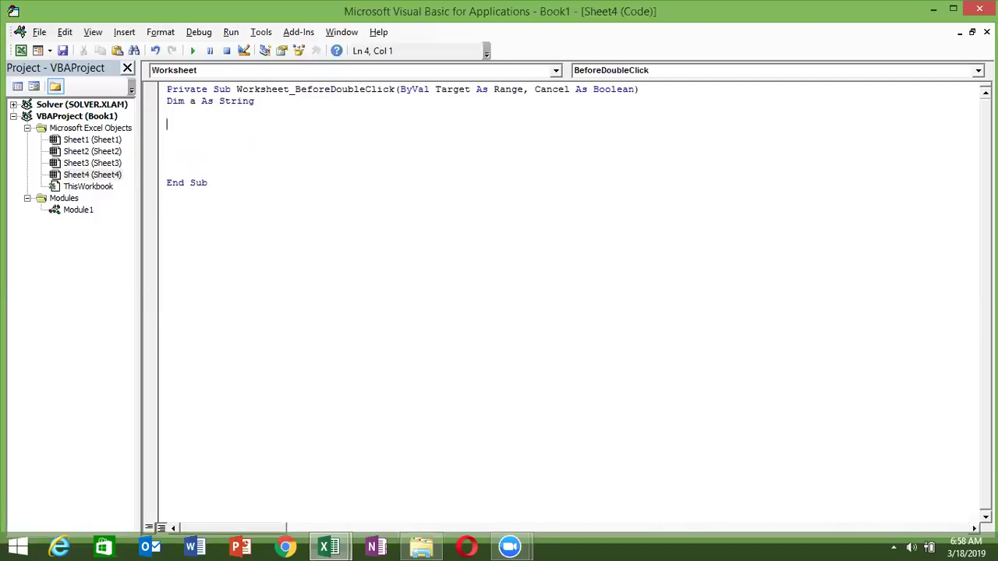
# Add the line a = ActiveCell.Address below the declaration
pyautogui.write('a=activecell.')
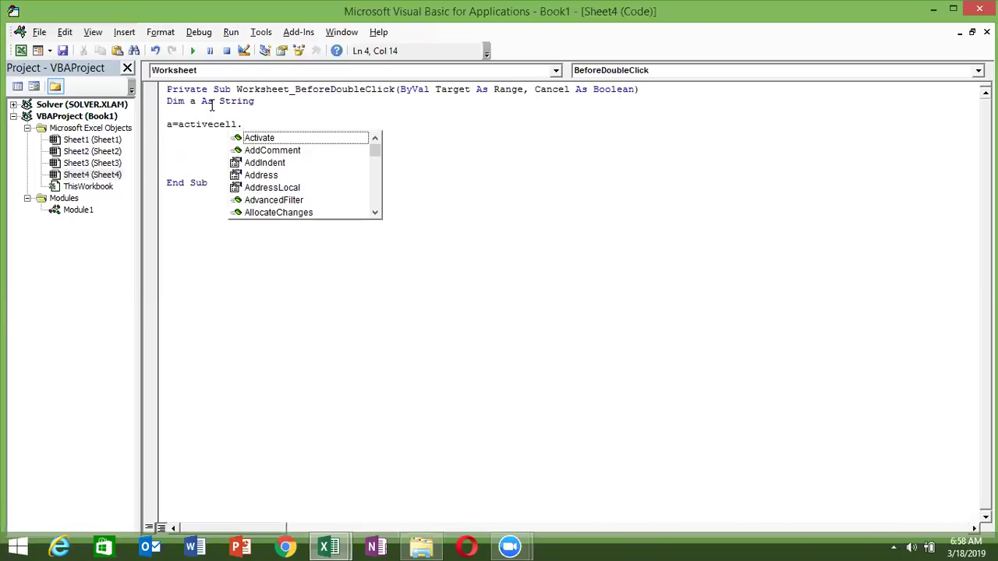
pyautogui.write('ad')
pyautogui.press('Down')
pyautogui.press('Down')
pyautogui.press('Tab')
pyautogui.press('Return')
pyautogui.press('Return')
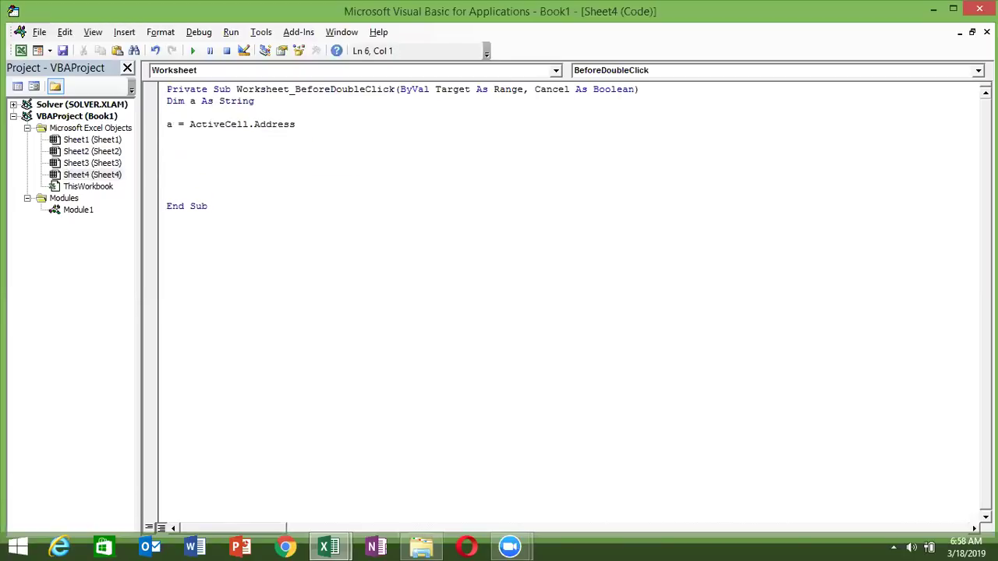
# Check cell B3's address in Excel, then begin the line If a="$
pyautogui.hotkey('alt', 'Tab')
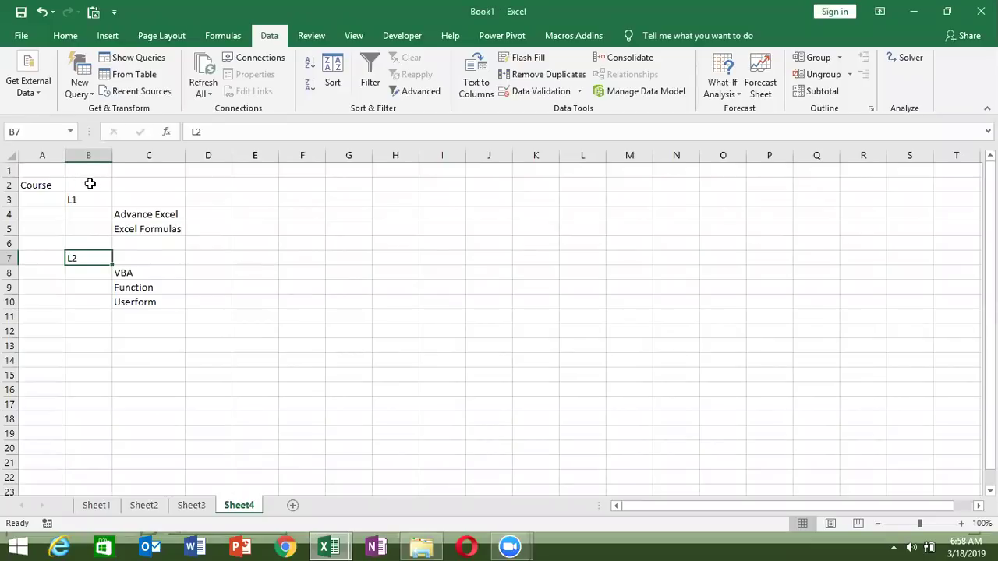
pyautogui.click(88, 199)
pyautogui.hotkey('alt', 'Tab')
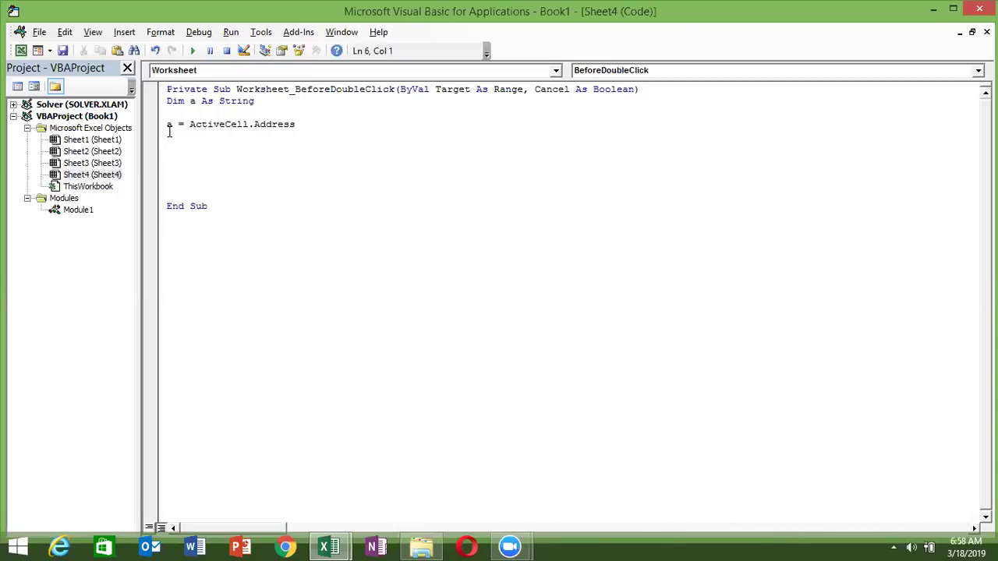
pyautogui.write('if a="$')
pyautogui.hotkey('alt', 'F11')
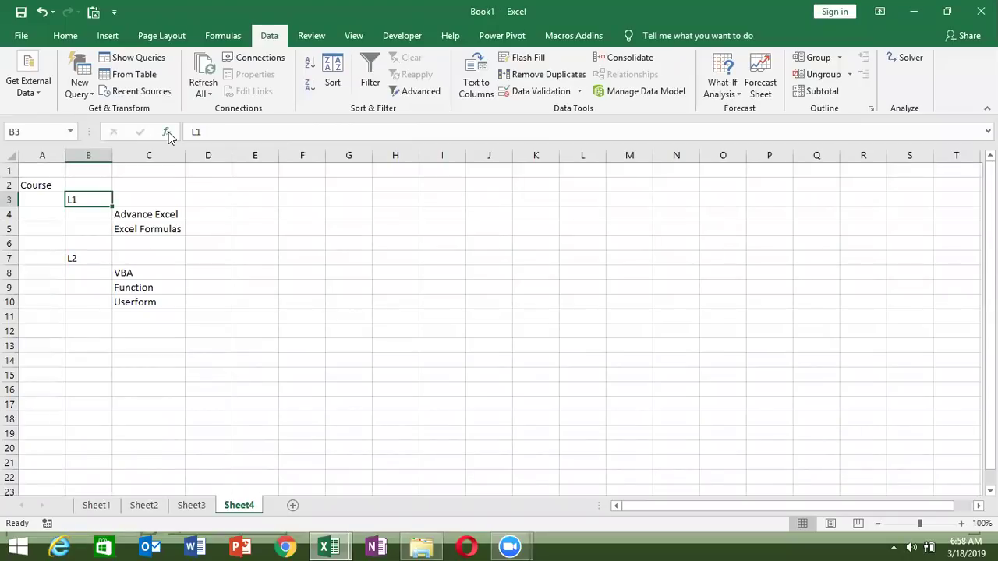
pyautogui.hotkey('alt', 'F11')
# Complete the condition If a="$B$3" And Range("4:5").Hidden = False Then
pyautogui.write('B')
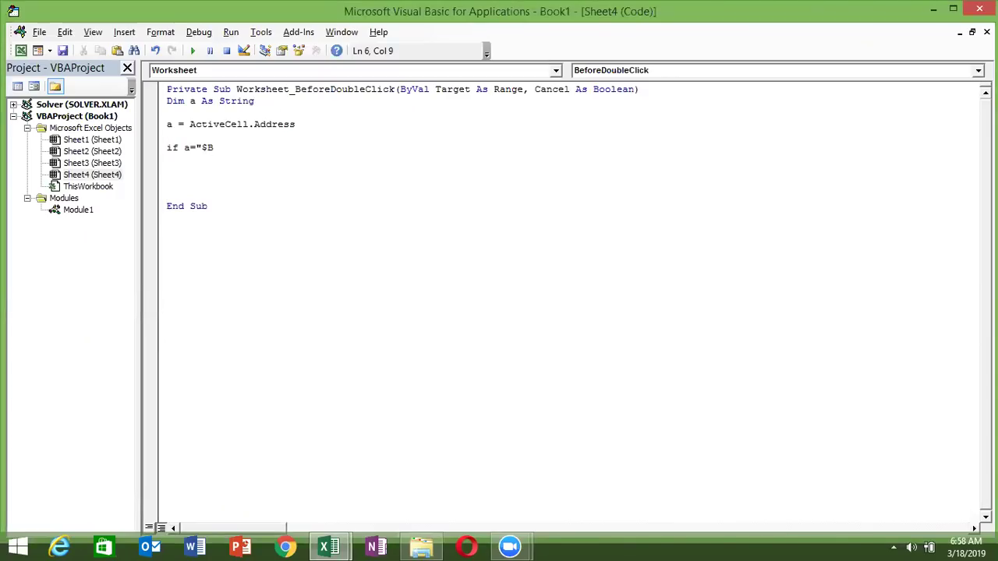
pyautogui.write('$3')
pyautogui.write('" ')
pyautogui.write('and ')
pyautogui.write('range')
pyautogui.write('("')
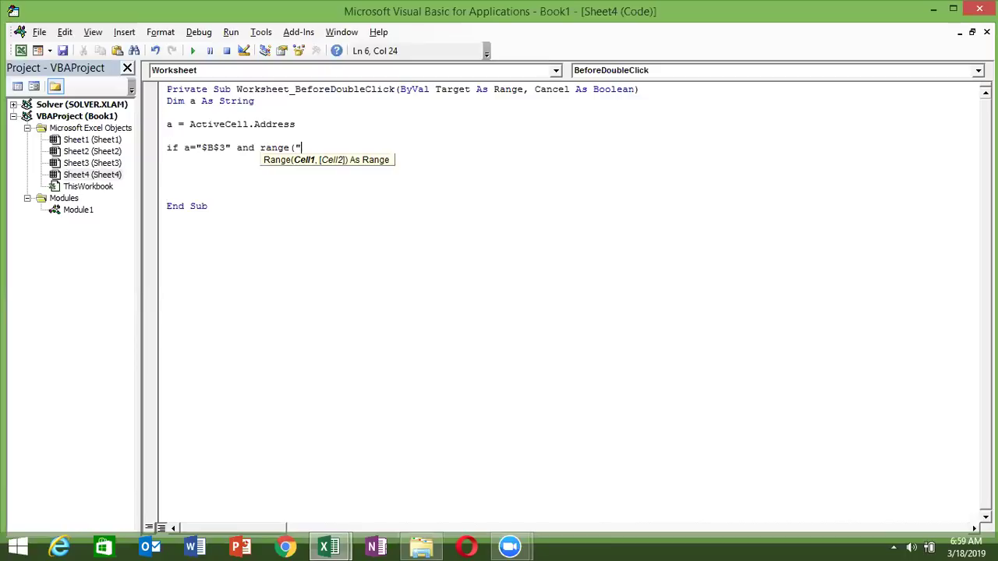
pyautogui.hotkey('alt', 'F11')
pyautogui.press('Down')
pyautogui.hotkey('alt', 'F11')
pyautogui.write('4:5')
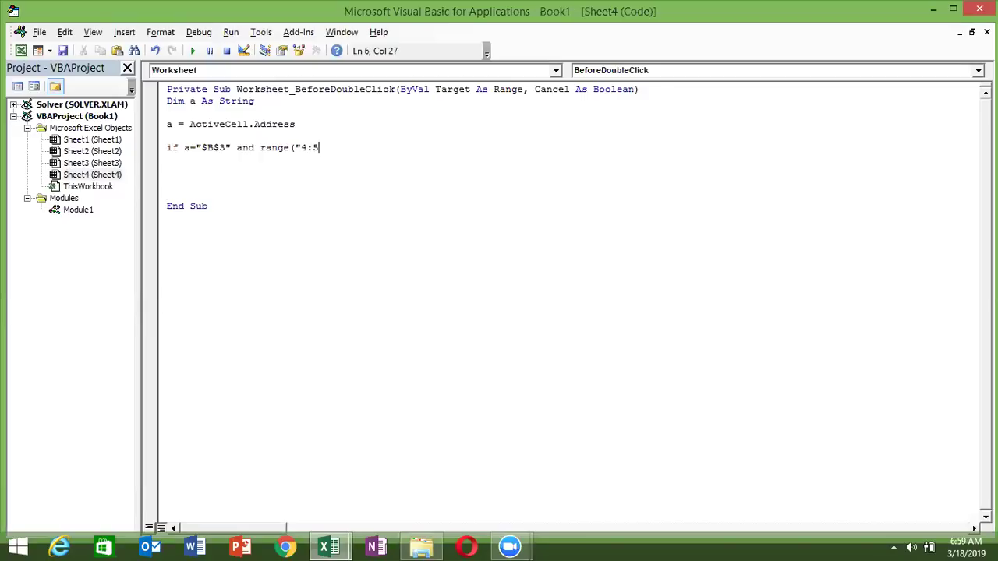
pyautogui.write('").')
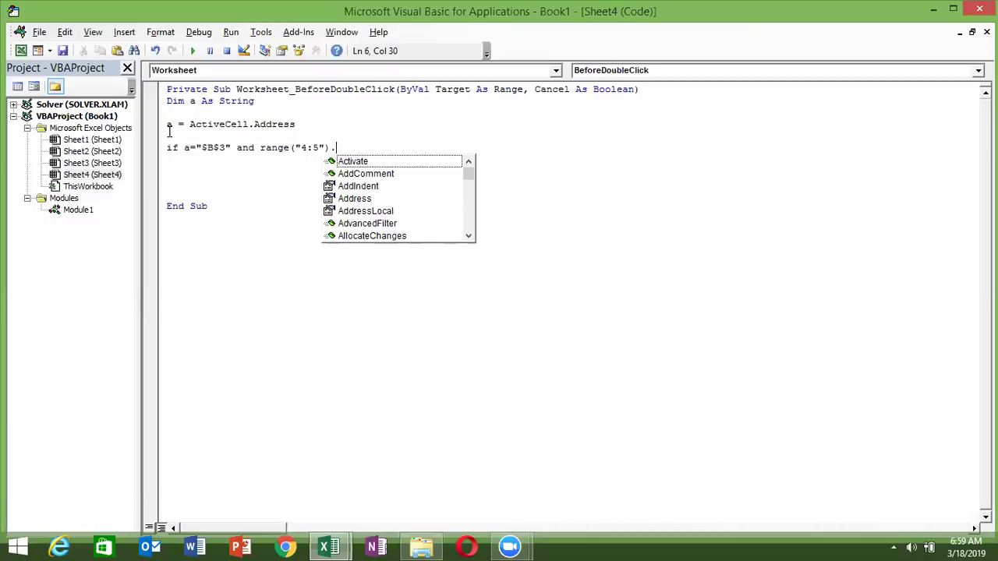
pyautogui.write('hi')
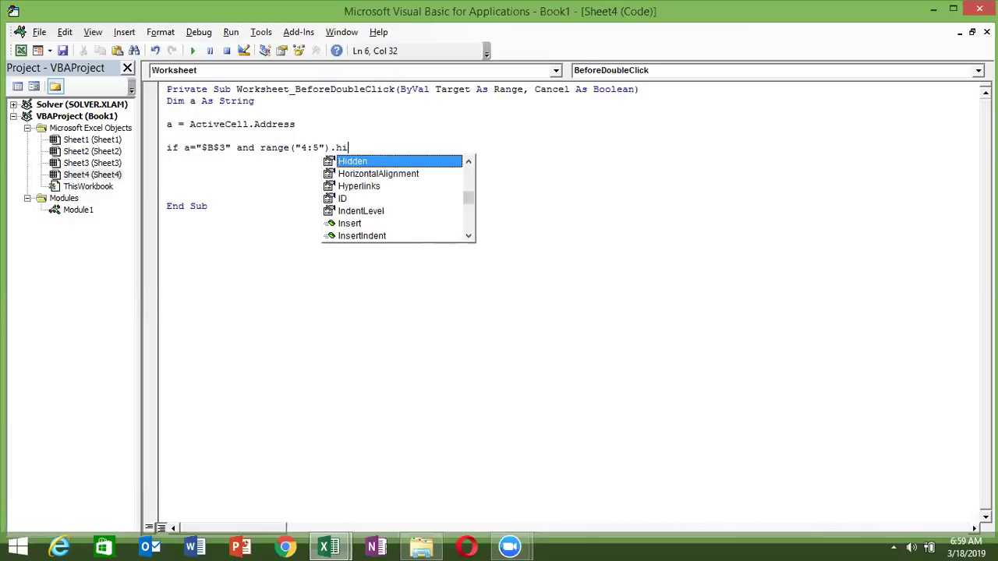
pyautogui.press('Tab')
pyautogui.write('=')
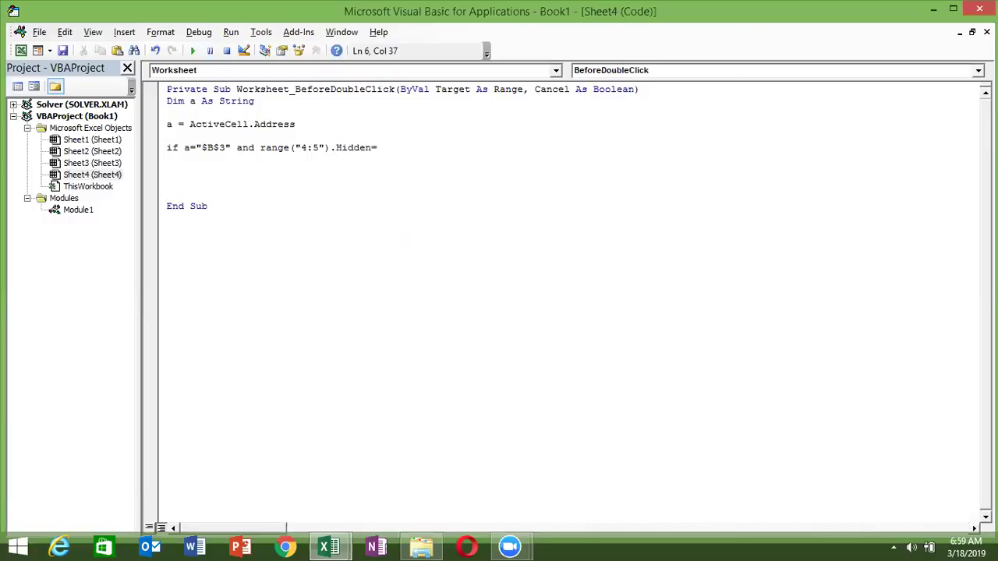
pyautogui.write('falsethen')
pyautogui.press('Return')
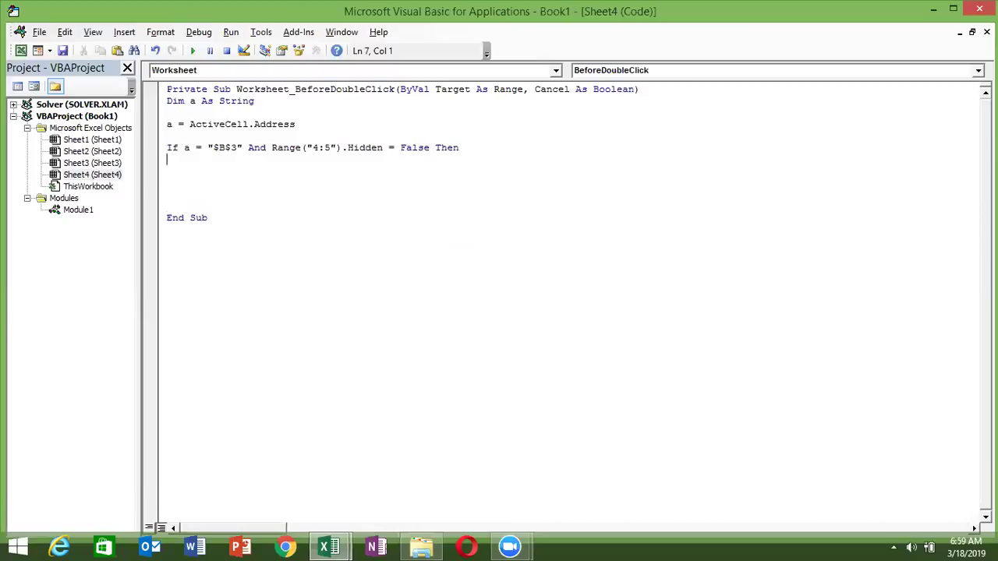
pyautogui.press('Left')
# Add Range("4:5").Hidden = True under the If, begin an elseif, and dismiss the compile error
pyautogui.click(177, 161)
pyautogui.write('range')
pyautogui.write('(')
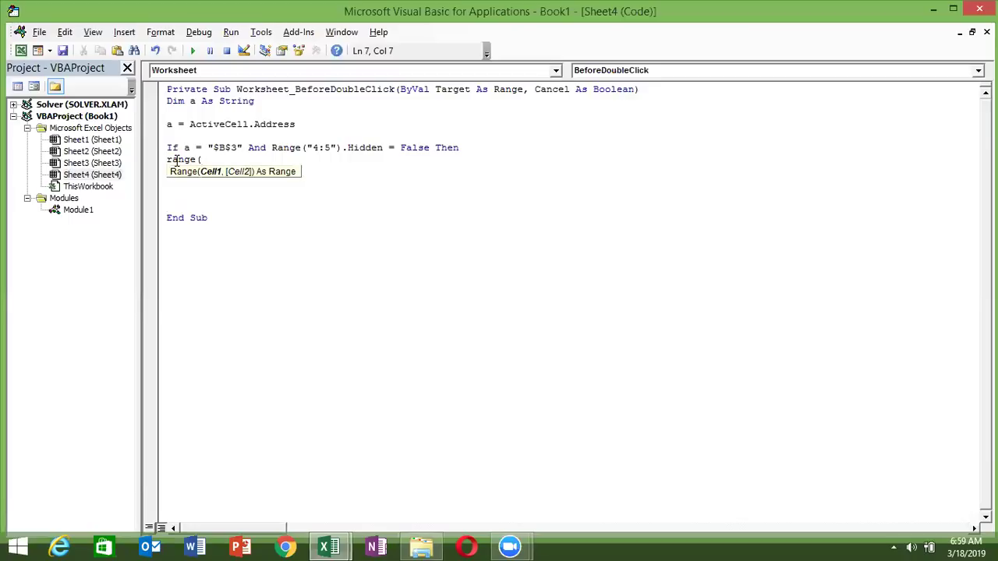
pyautogui.write('"4:5"')
pyautogui.write(')')
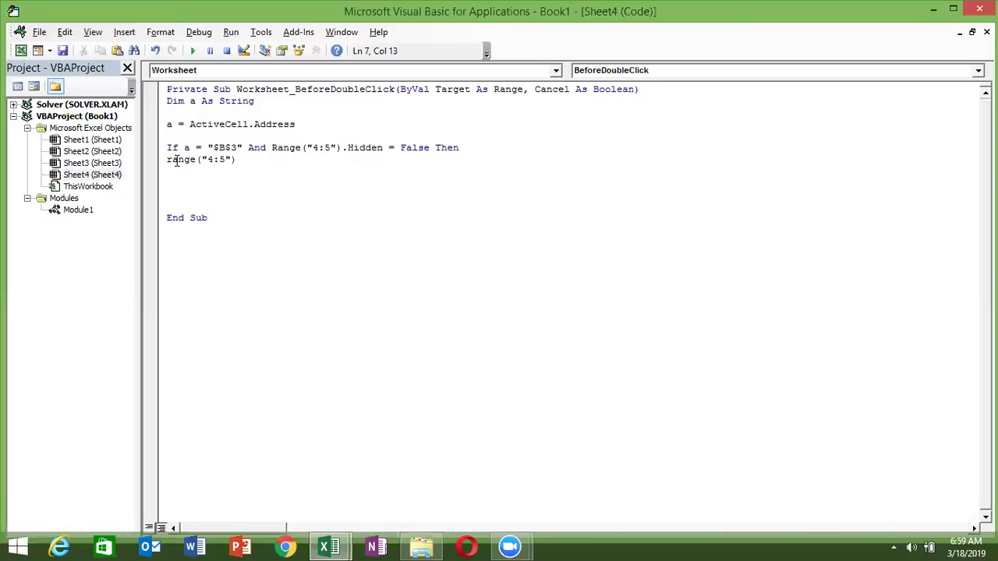
pyautogui.write('.Hi')
pyautogui.press('Tab')
pyautogui.write('=true')
pyautogui.press('Return')
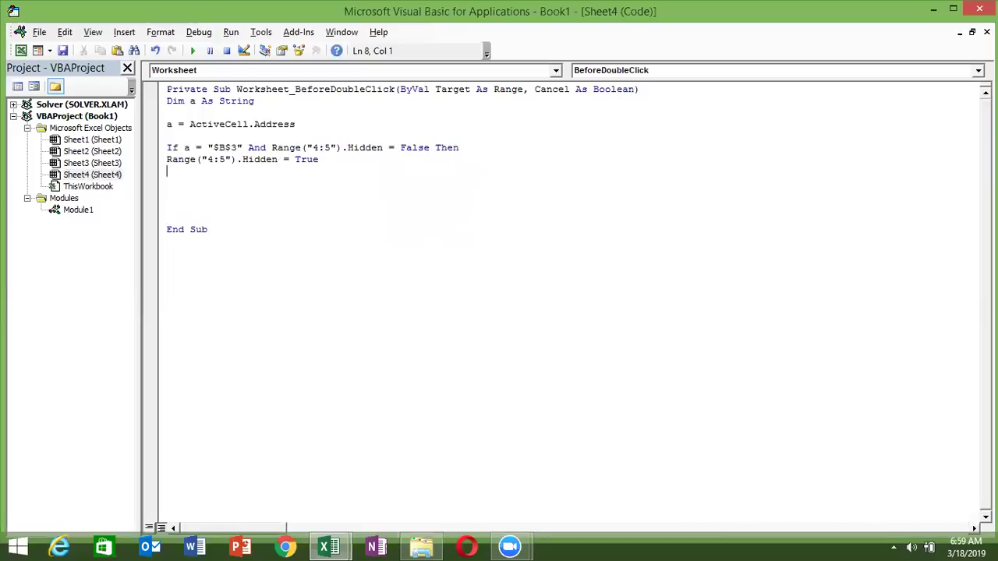
pyautogui.write('elseif')
pyautogui.click(184, 148)
pyautogui.press('Return')
pyautogui.moveTo(185, 148); pyautogui.dragTo(463, 149)
pyautogui.hotkey('ctrl', 'c')
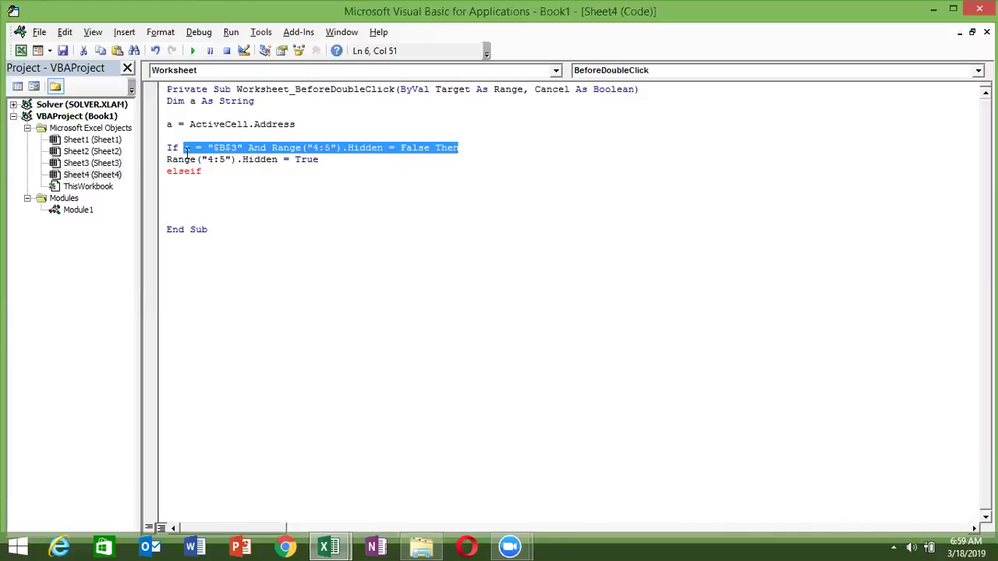
# Copy the If condition and hiding line and paste them after elseif
pyautogui.click(198, 148)
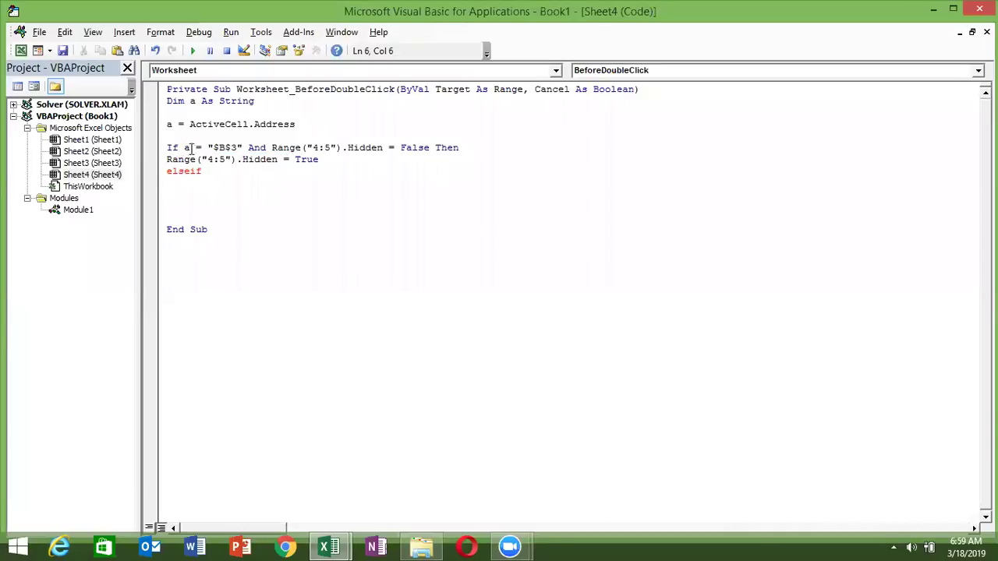
pyautogui.moveTo(184, 148); pyautogui.dragTo(318, 159)
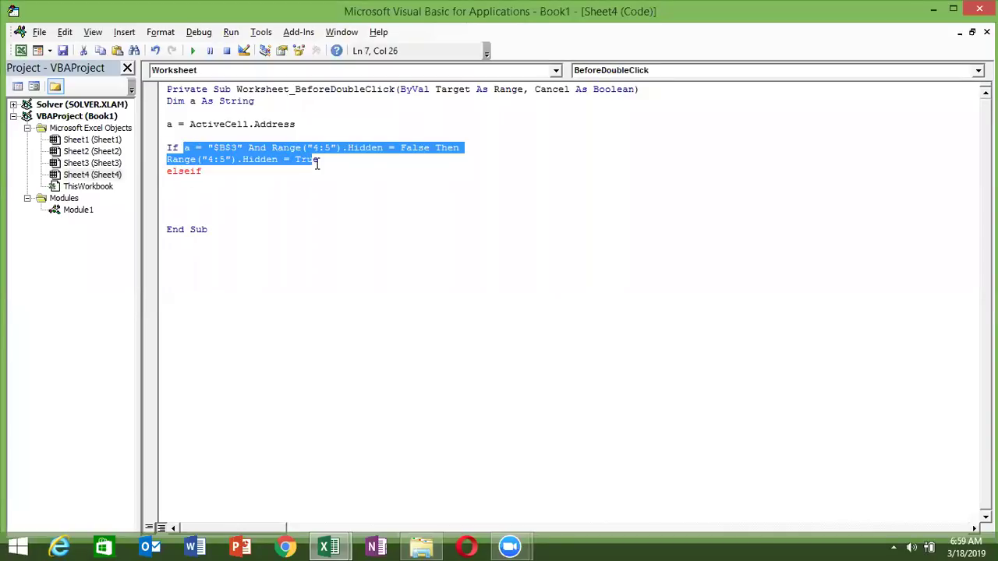
pyautogui.click(238, 171)
pyautogui.hotkey('ctrl', 'v')
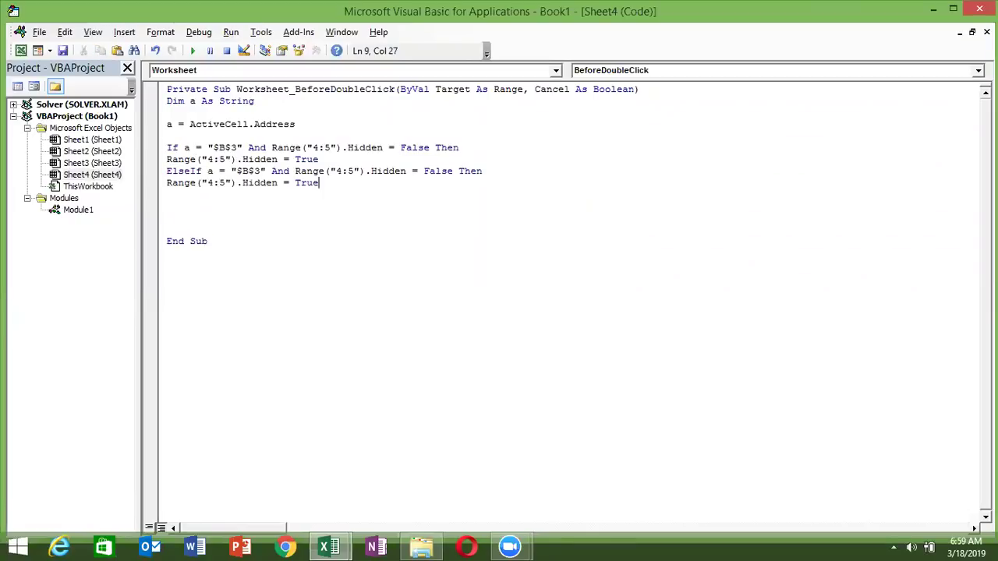
pyautogui.click(236, 203)
# Make the ElseIf test Hidden = True and set Hidden = False, then close with End If
pyautogui.doubleClick(436, 172)
pyautogui.write('True')
pyautogui.click(306, 186)
pyautogui.write('Fal')
pyautogui.press('BackSpace')
pyautogui.press('BackSpace')
pyautogui.press('BackSpace')
pyautogui.press('BackSpace')
pyautogui.press('BackSpace')
pyautogui.press('Delete')
pyautogui.write('False')
pyautogui.press('Return')
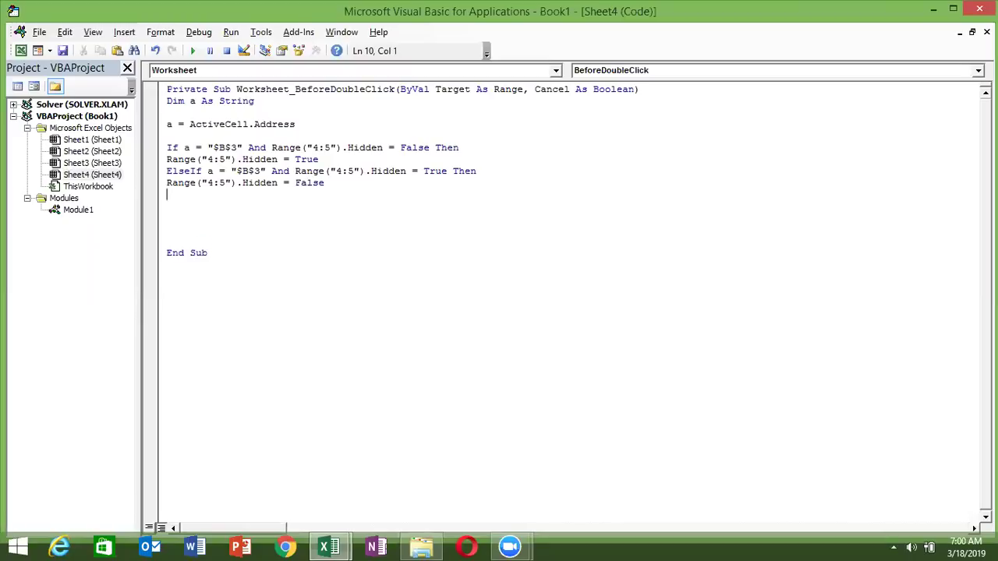
pyautogui.write('end if')
pyautogui.press('Return')
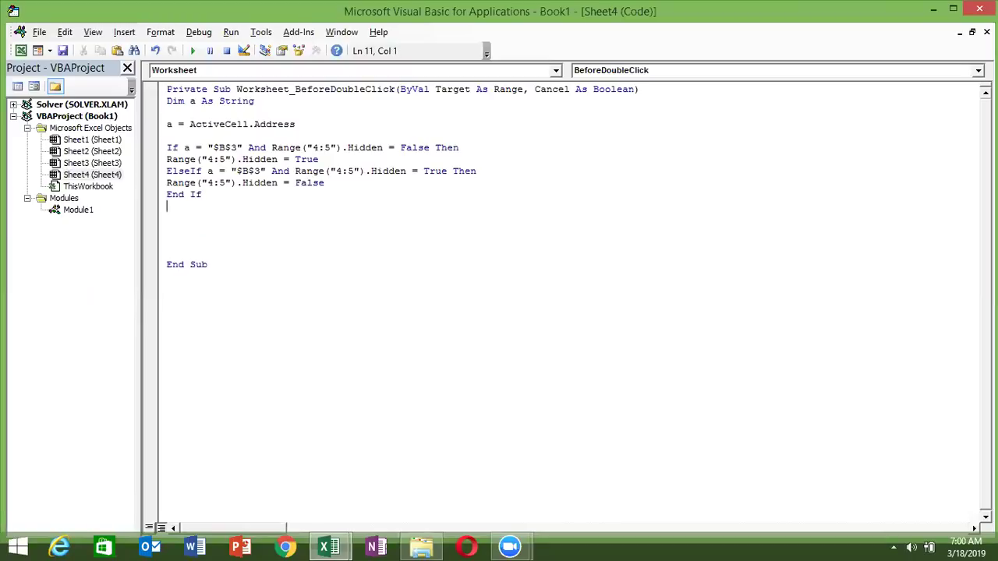
pyautogui.click(188, 148)
pyautogui.doubleClick(226, 148)
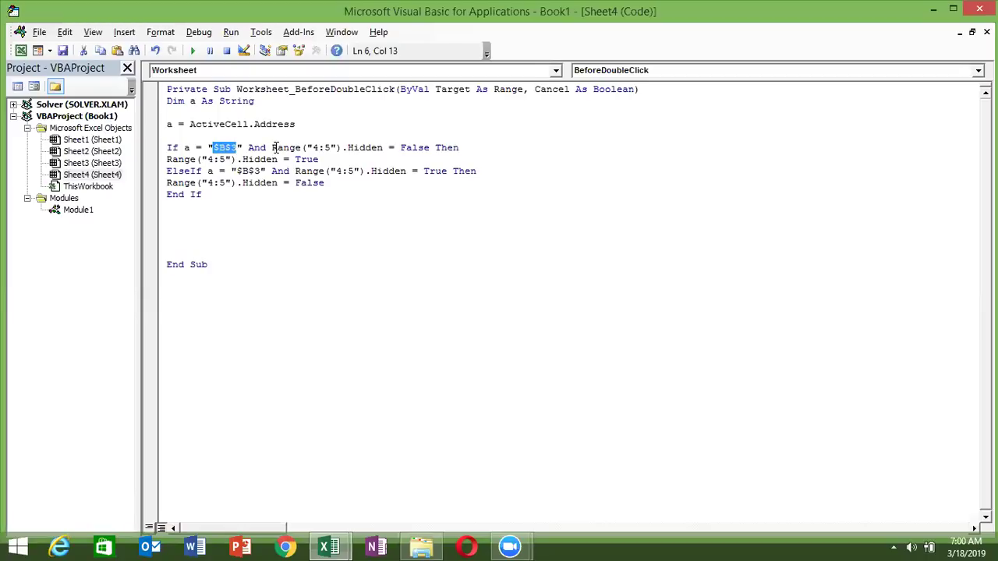
pyautogui.doubleClick(276, 148)
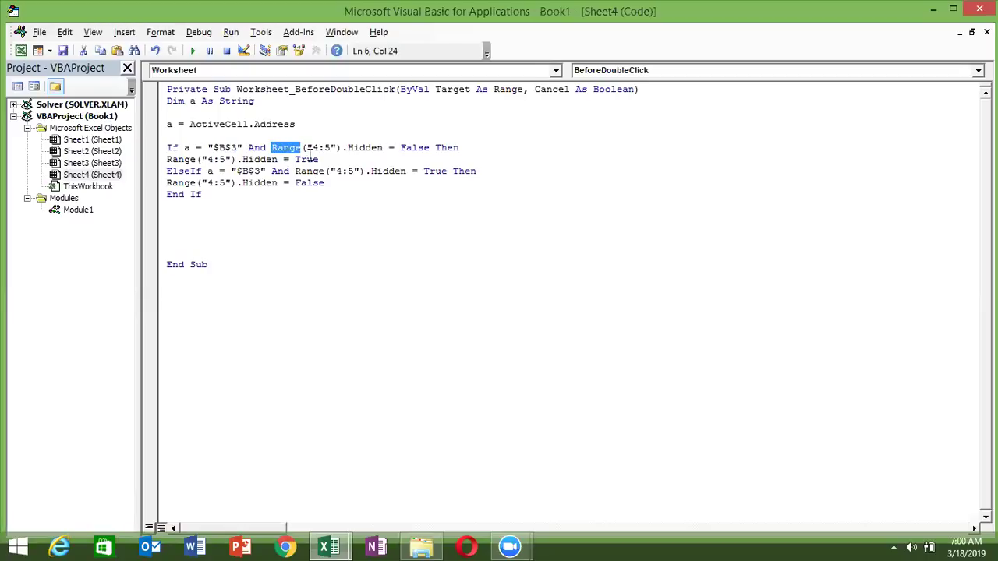
pyautogui.doubleClick(420, 154)
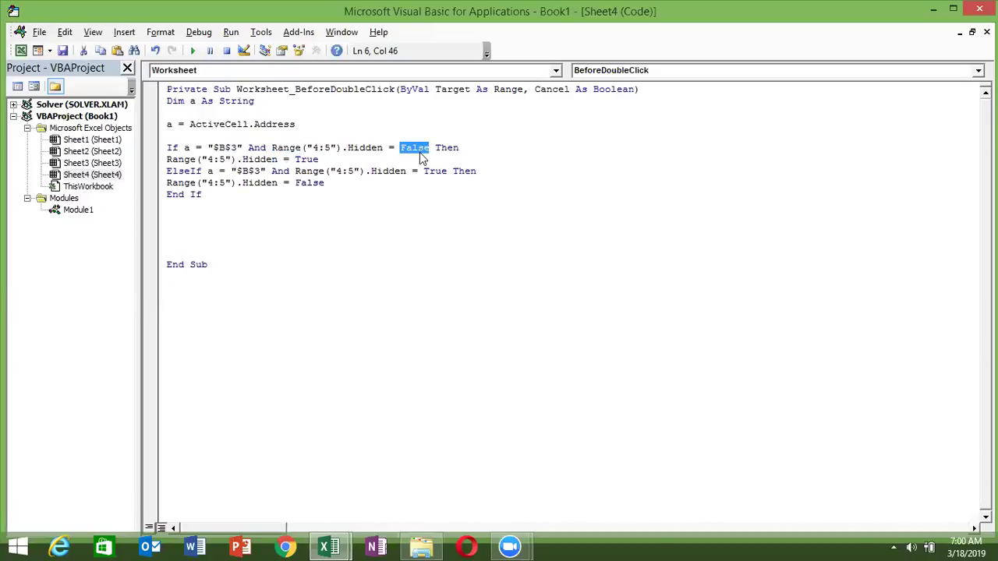
pyautogui.doubleClick(343, 159)
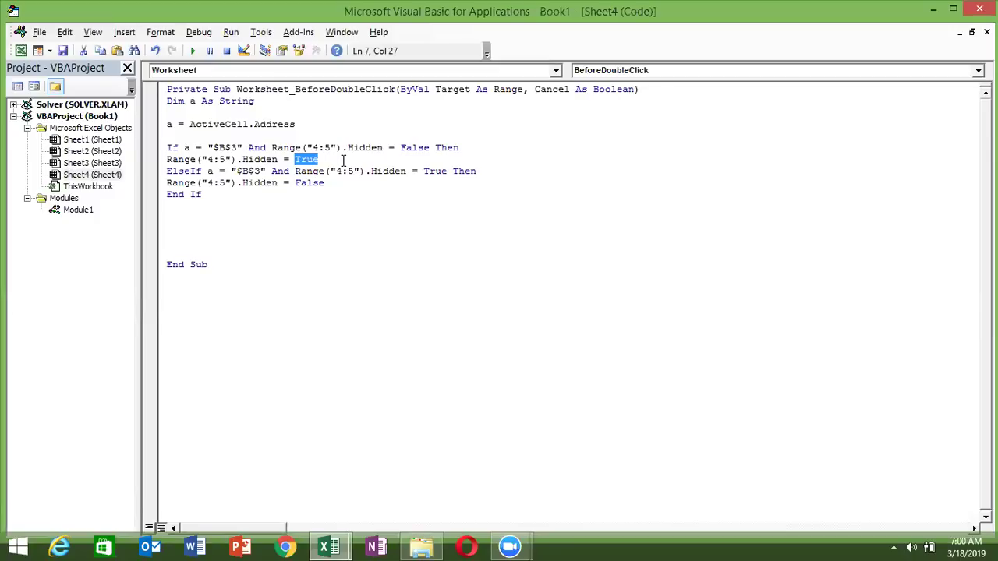
pyautogui.click(253, 181)
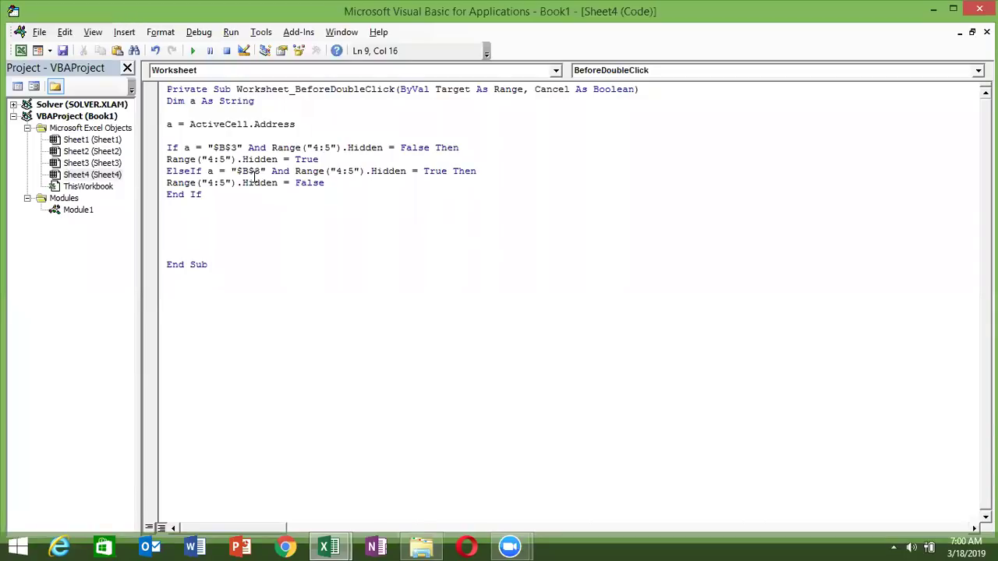
pyautogui.click(326, 170)
pyautogui.click(290, 184)
pyautogui.hotkey('alt', 'F11')
# Test the macro on B3, debug run-time error 1004, and try properties on the If condition
pyautogui.doubleClick(81, 200)
pyautogui.click(530, 265)
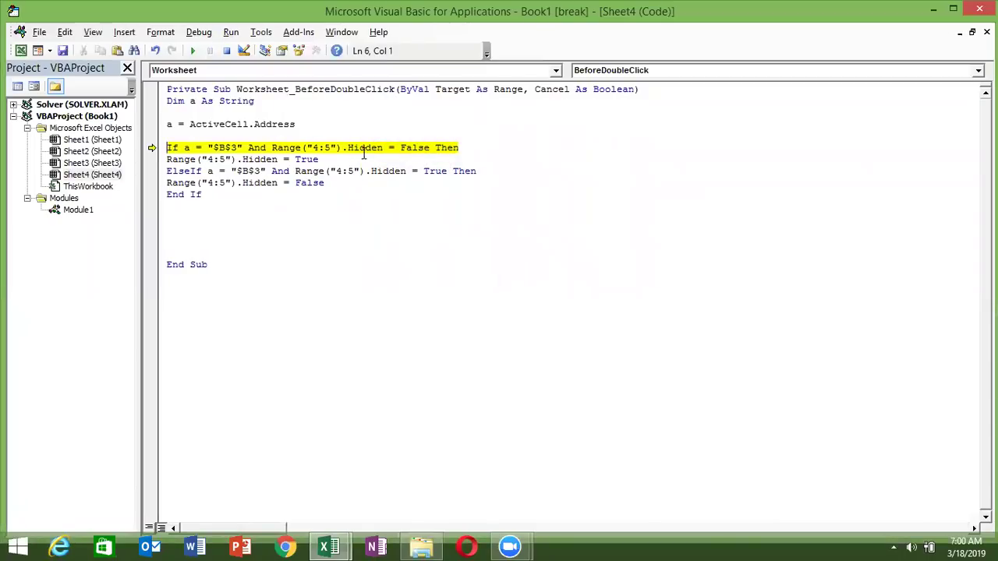
pyautogui.click(383, 153)
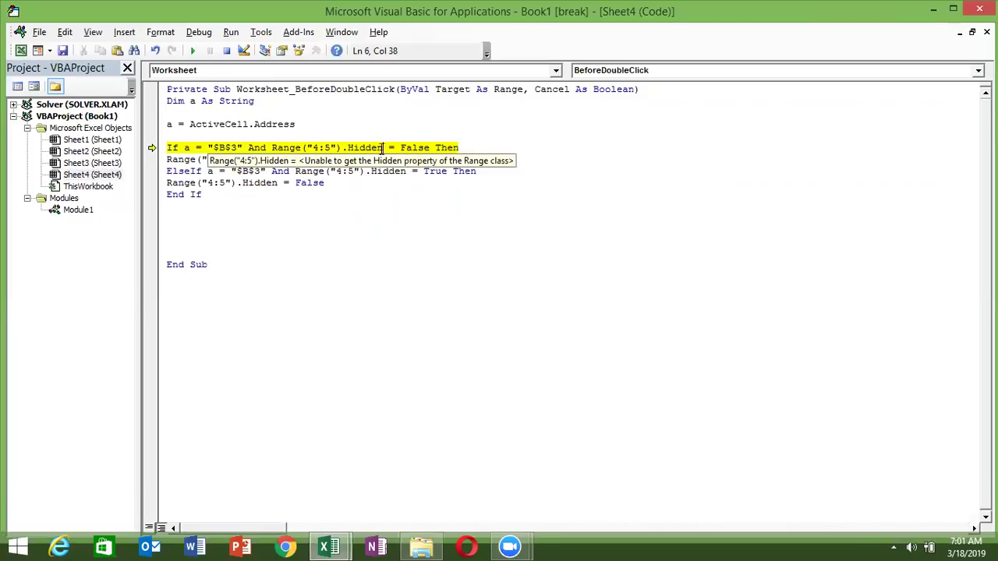
pyautogui.write('=')
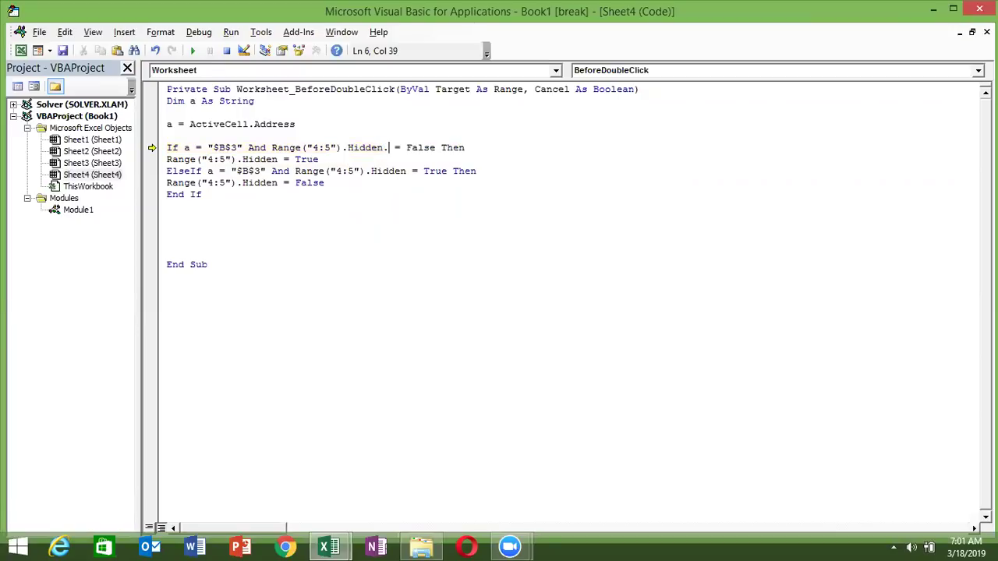
pyautogui.press('BackSpace')
pyautogui.press('BackSpace')
pyautogui.press('BackSpace')
pyautogui.press('BackSpace')
pyautogui.press('BackSpace')
pyautogui.press('BackSpace')
pyautogui.press('BackSpace')
pyautogui.press('BackSpace')
pyautogui.write('.vi')
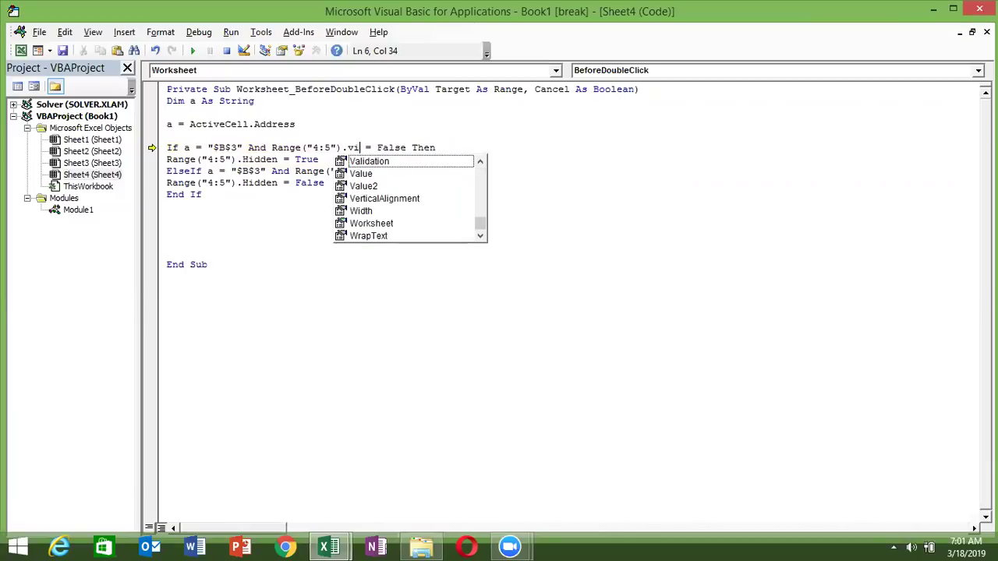
pyautogui.press('BackSpace')
pyautogui.press('BackSpace')
pyautogui.press('BackSpace')
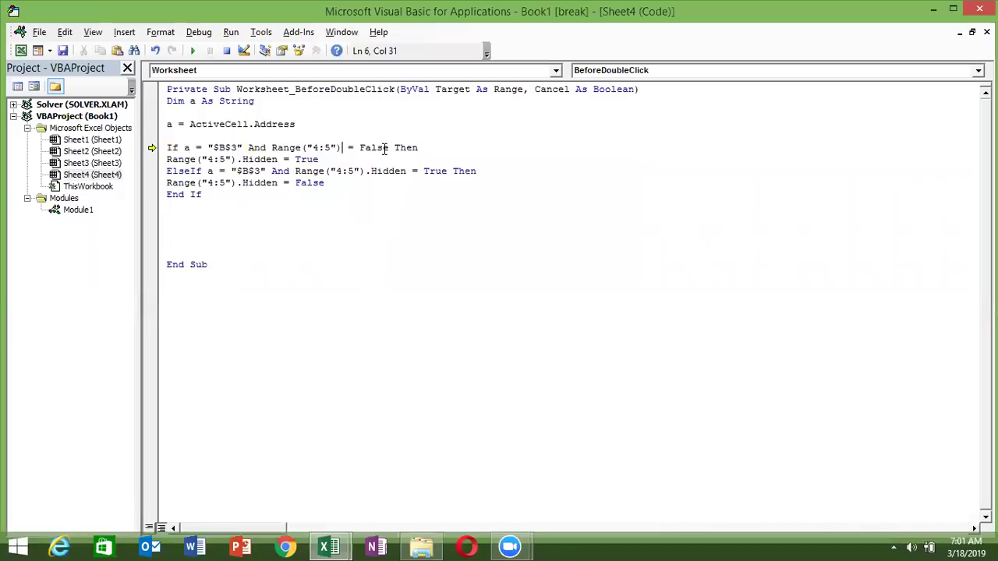
pyautogui.write('.v')
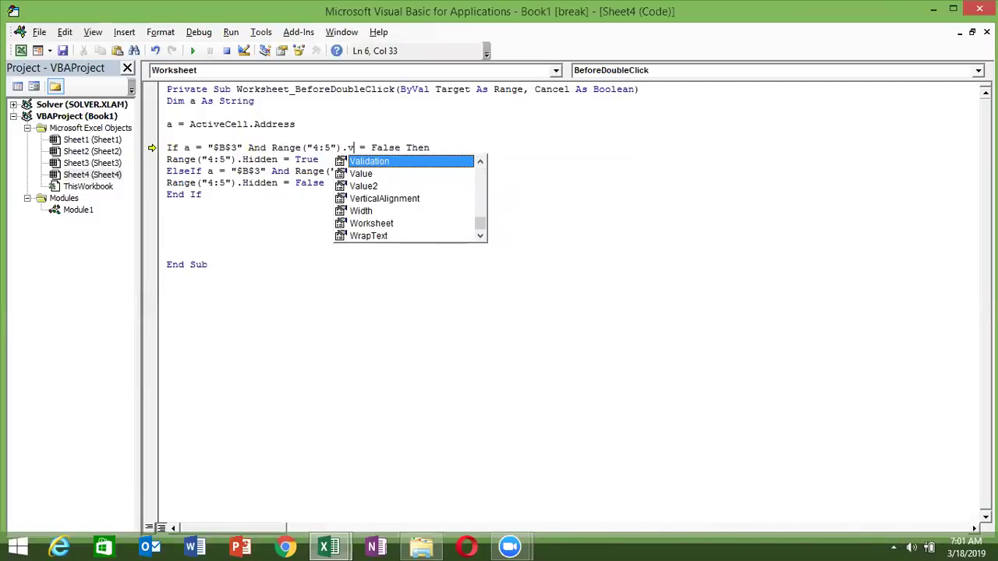
pyautogui.write('is')
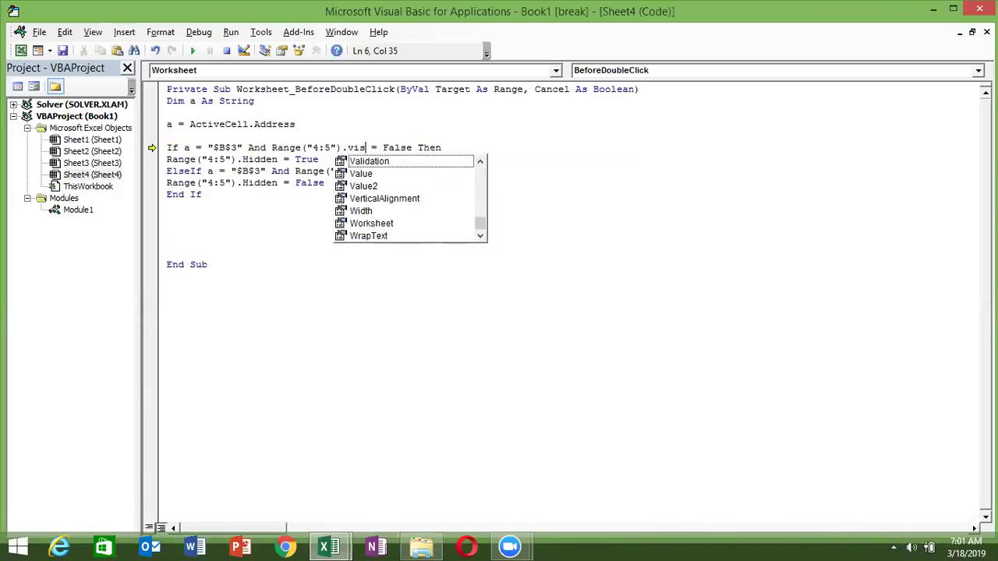
pyautogui.press('BackSpace')
pyautogui.press('BackSpace')
pyautogui.write('u')
pyautogui.press('BackSpace')
pyautogui.press('BackSpace')
pyautogui.press('BackSpace')
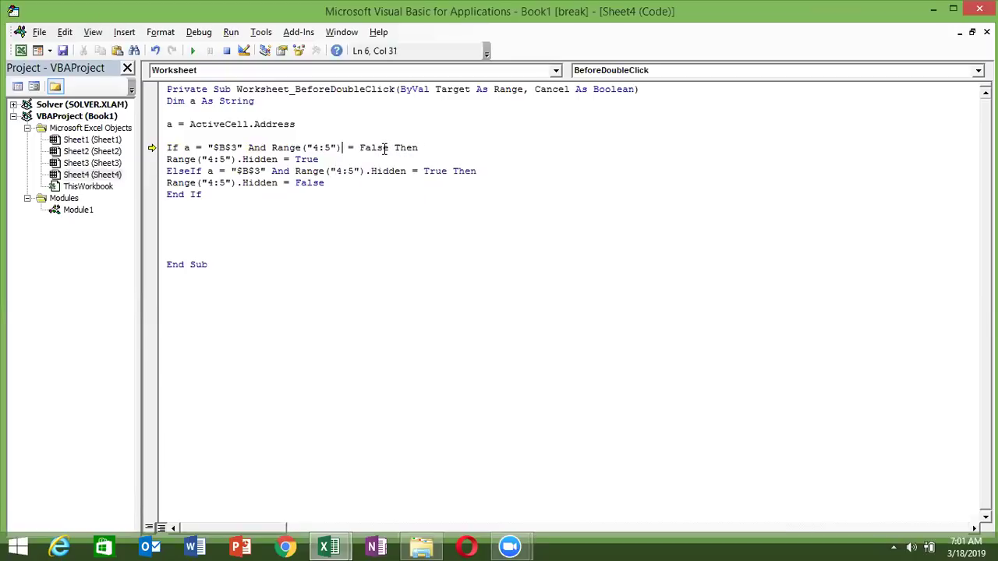
# Insert .EntireRow before .Hidden in both the If and ElseIf conditions
pyautogui.write('.')
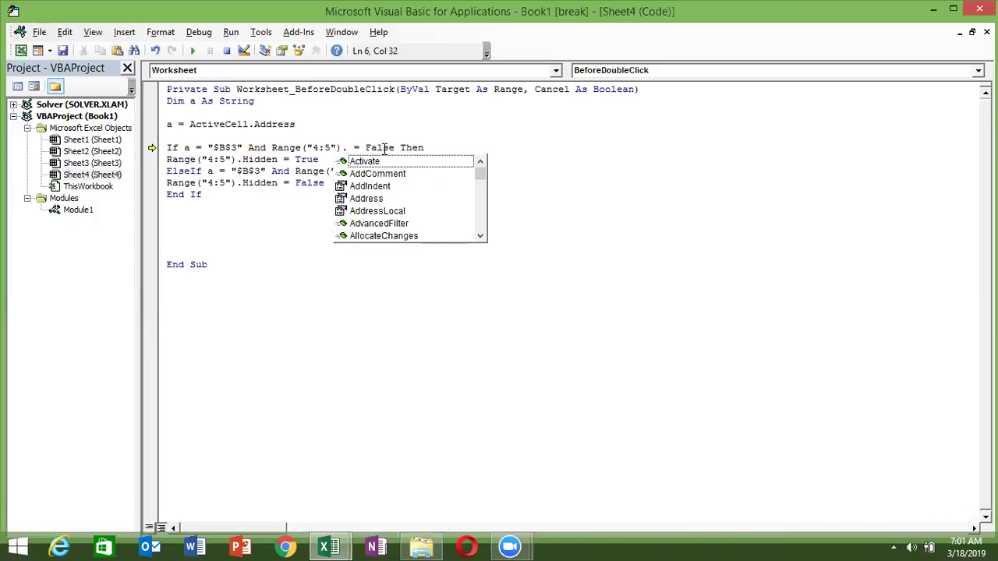
pyautogui.write('e')
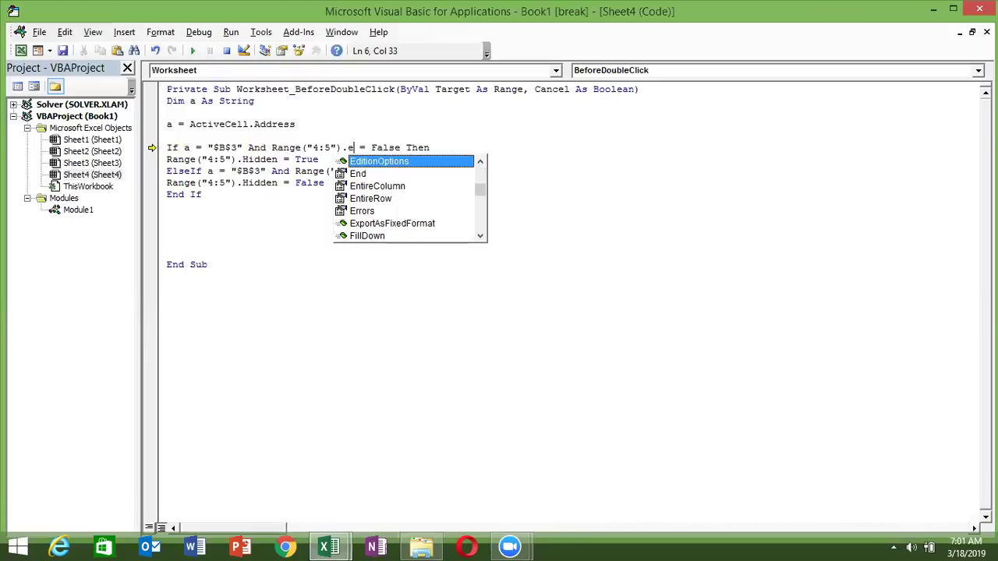
pyautogui.write('n')
pyautogui.press('Left')
pyautogui.press('Left')
pyautogui.press('Down')
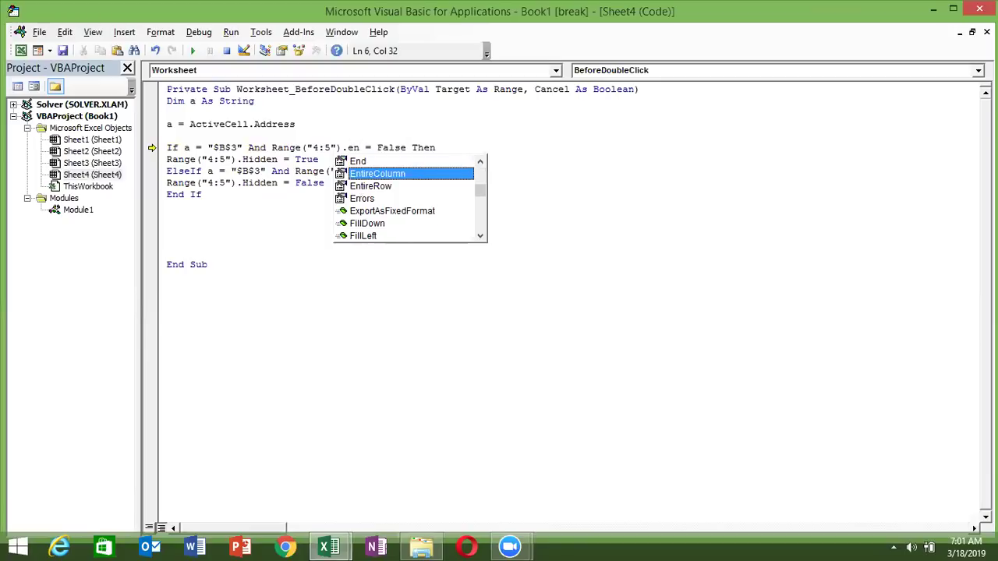
pyautogui.press('Down')
pyautogui.press('Tab')
pyautogui.write('.')
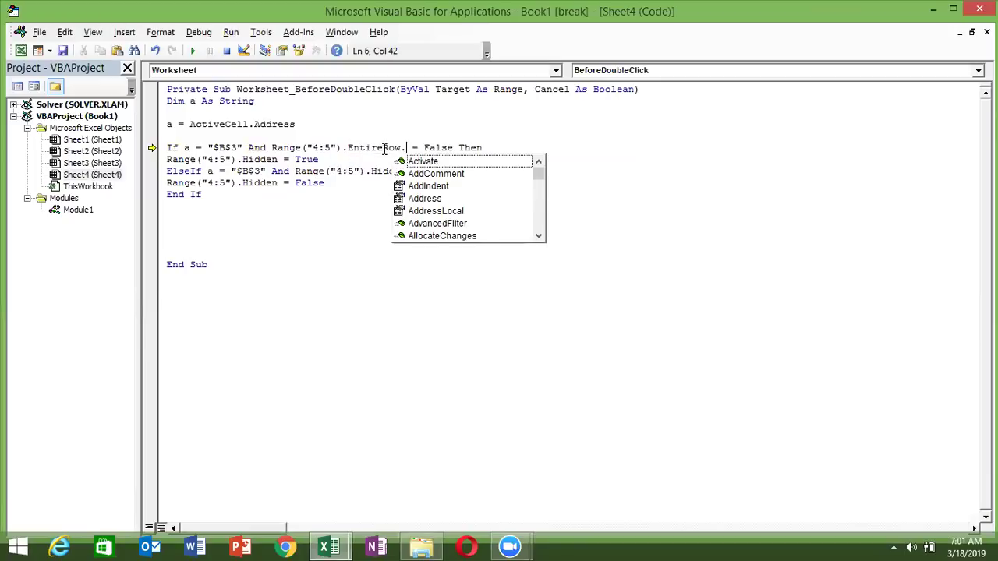
pyautogui.write('hi')
pyautogui.press('Tab')
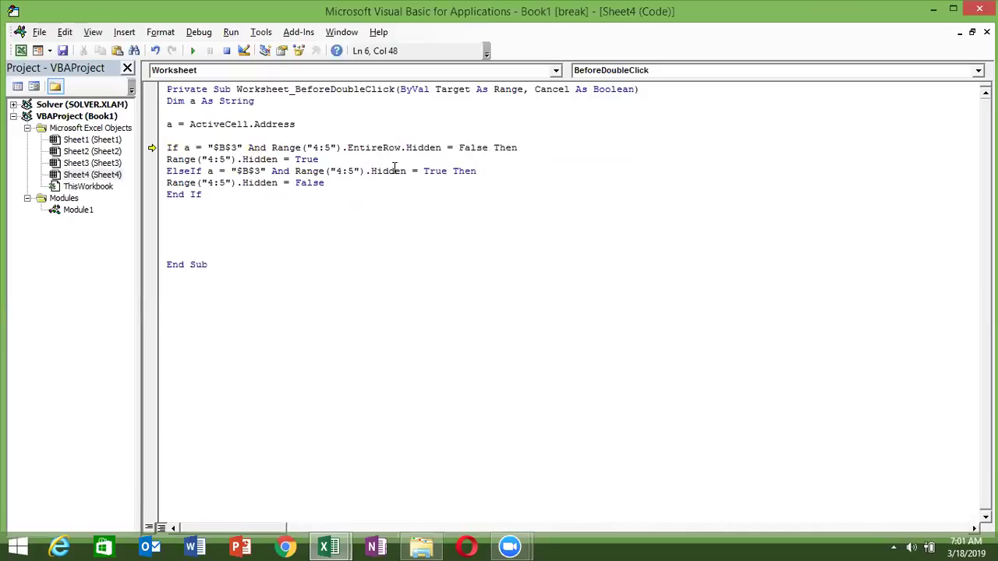
pyautogui.click(395, 170)
pyautogui.click(362, 170)
pyautogui.write('.')
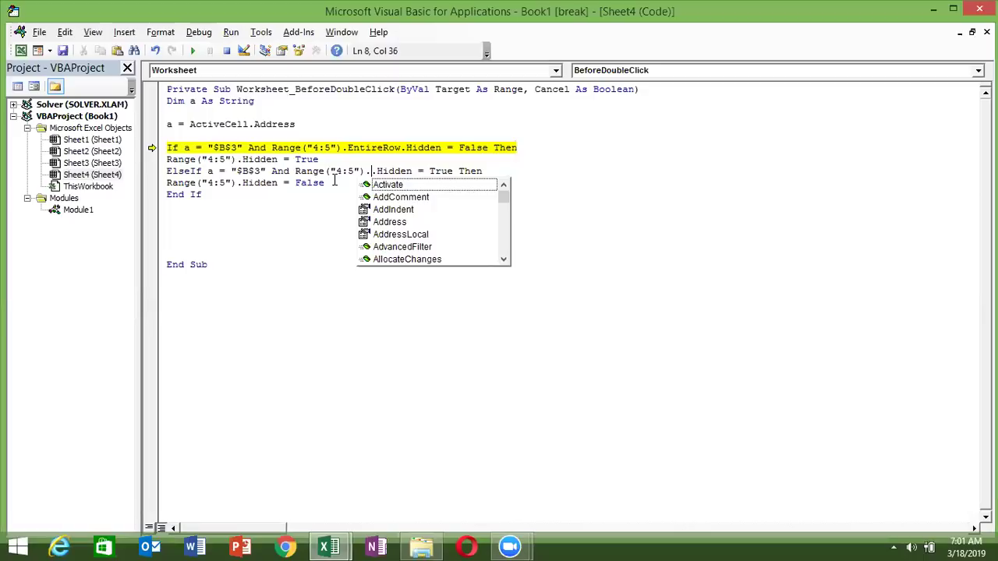
pyautogui.write('en')
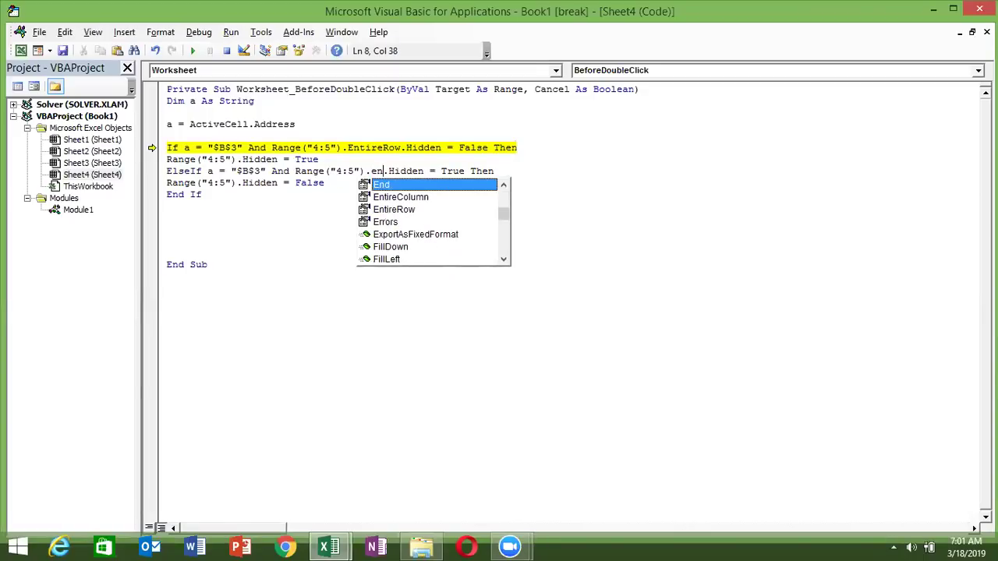
pyautogui.write('tirer')
pyautogui.press('Tab')
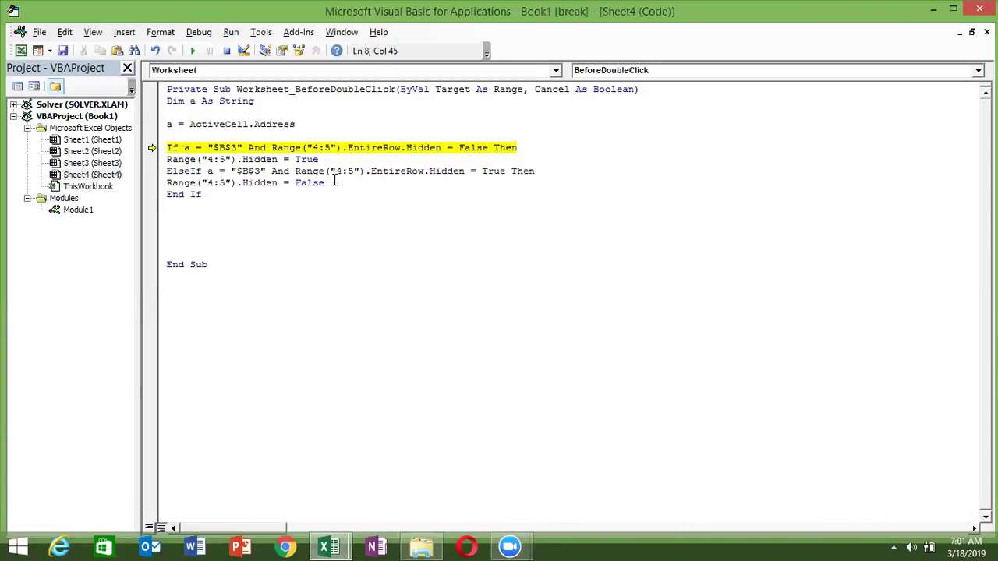
pyautogui.click(387, 195)
# Resume the macro, then change the hide line 7 to Range("4:5").EntireRow.Hidden = True
pyautogui.click(194, 51)
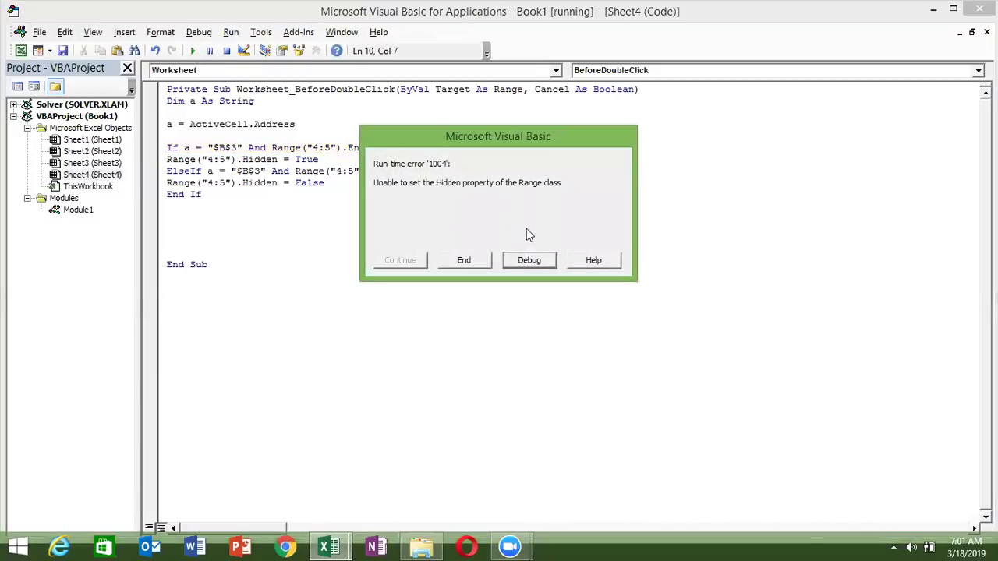
pyautogui.click(529, 261)
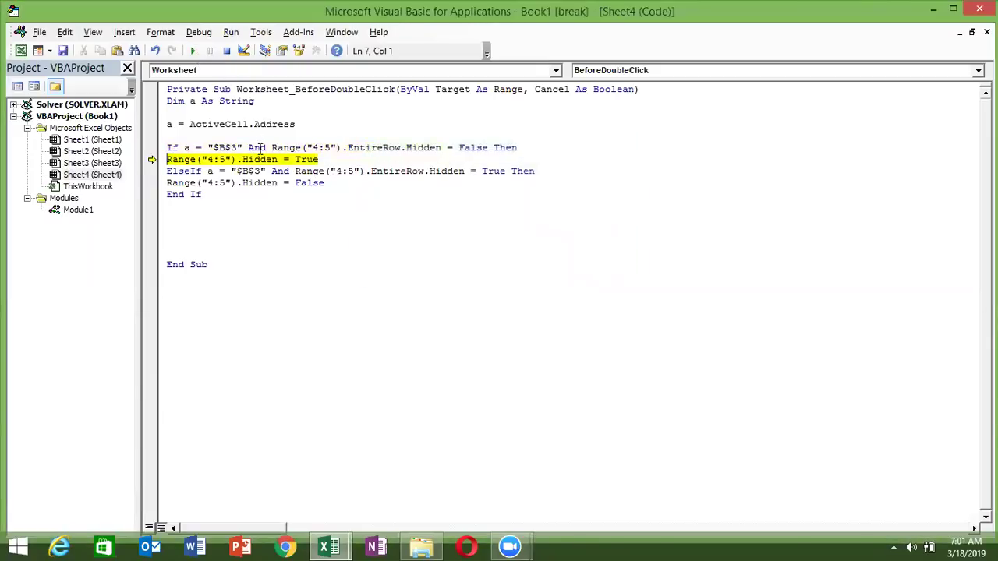
pyautogui.click(236, 159)
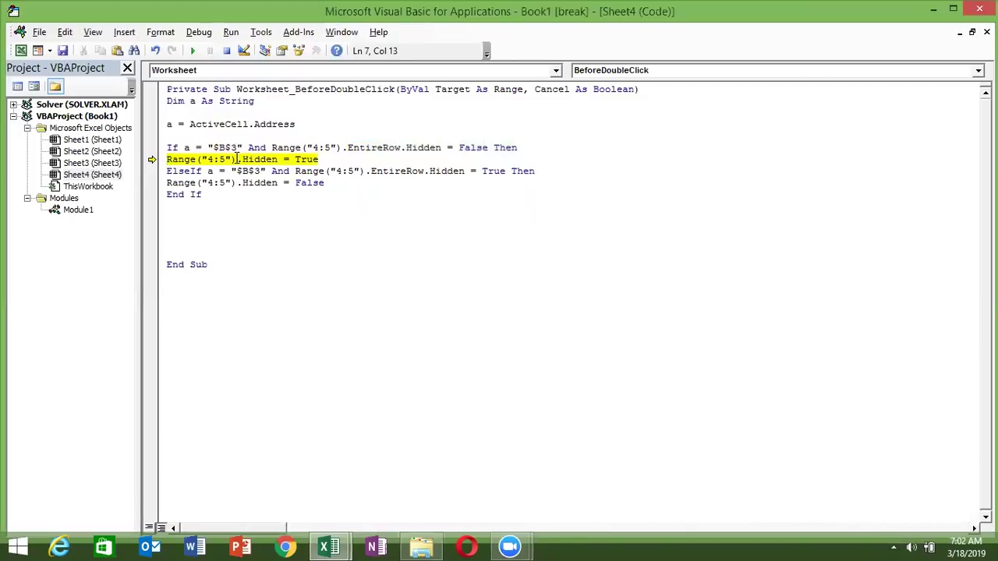
pyautogui.write('.en')
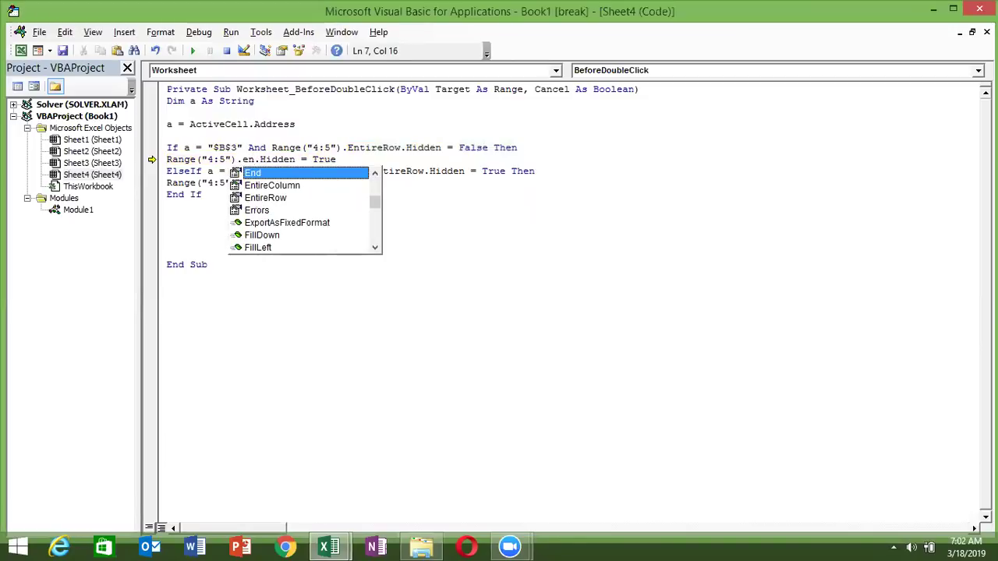
pyautogui.press('Down')
pyautogui.press('Down')
pyautogui.press('Down')
pyautogui.press('Up')
pyautogui.press('Tab')
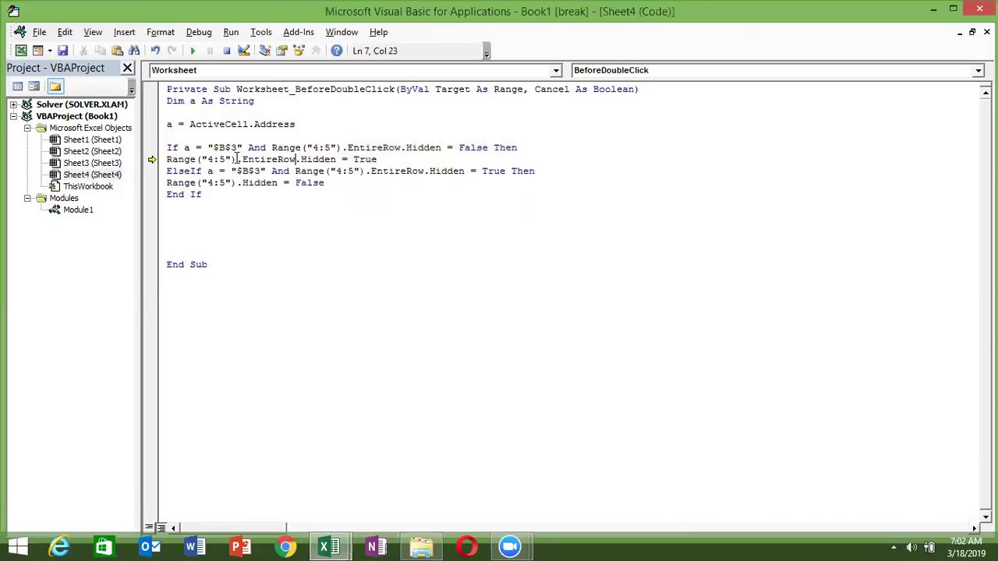
# Change the unhide line 9 to Range("4:5").EntireRow.Hidden = False
pyautogui.click(237, 183)
pyautogui.moveTo(237, 183)
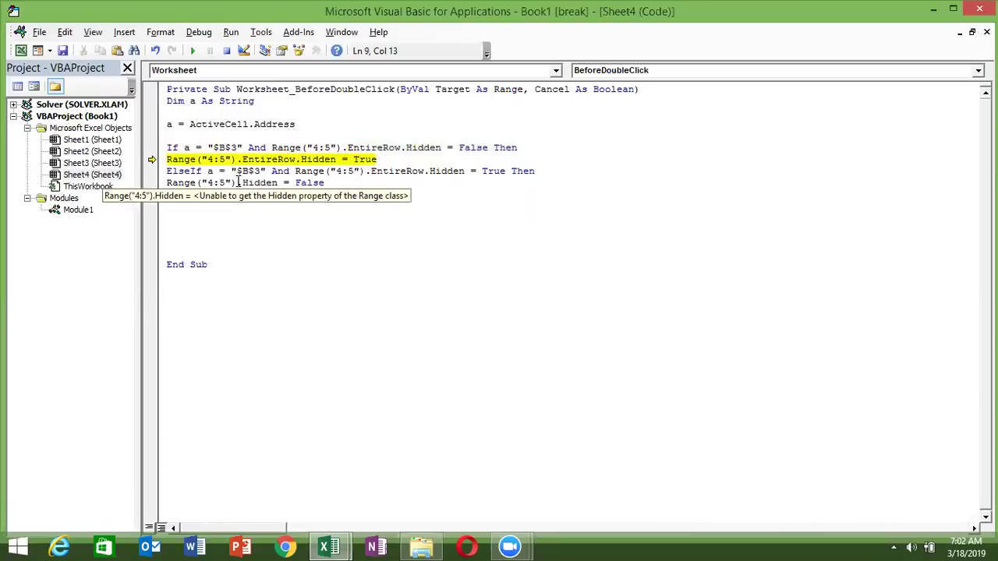
pyautogui.write('.en')
pyautogui.press('Down')
pyautogui.press('Down')
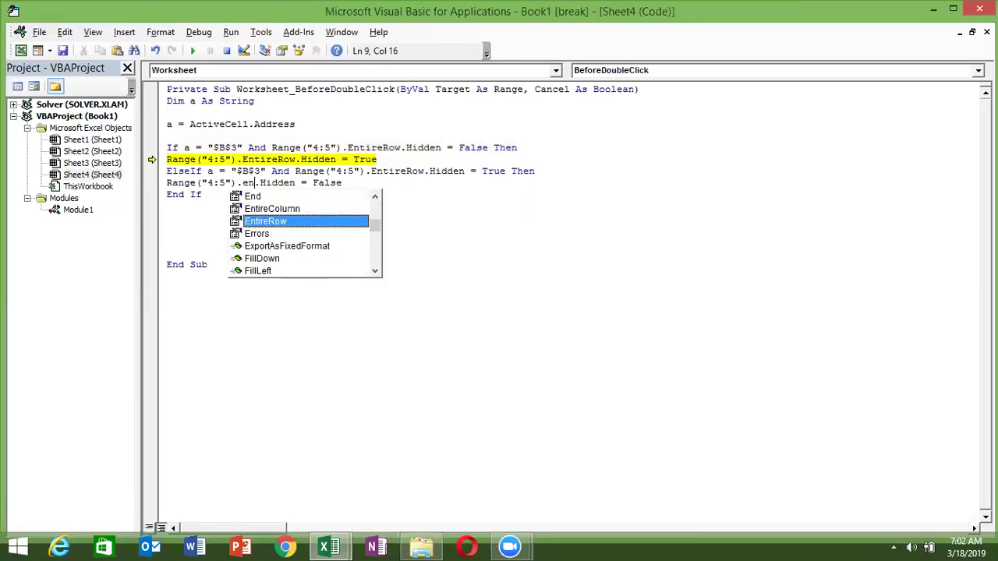
pyautogui.press('Tab')
pyautogui.press('Down')
pyautogui.click(212, 159)
# Resume the paused macro, then double-click B3 repeatedly to confirm rows 4–5 hide and reappear
pyautogui.click(195, 51)
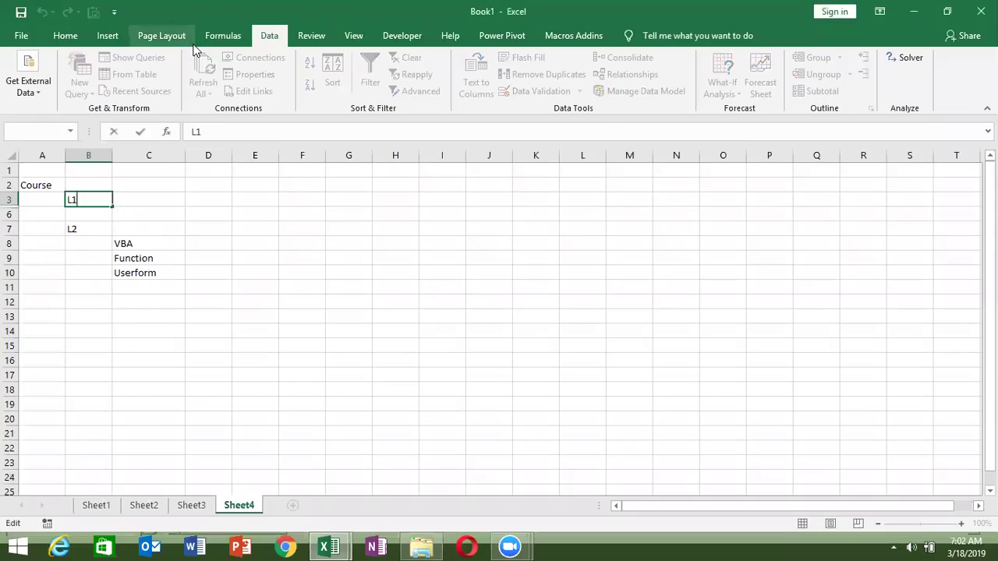
pyautogui.click(145, 202)
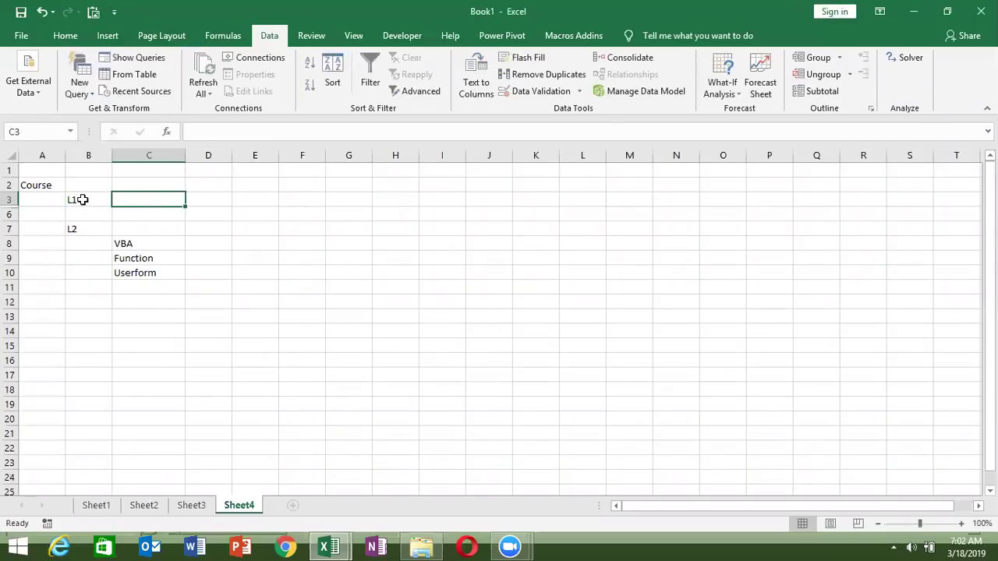
pyautogui.click(84, 200)
pyautogui.click(82, 228)
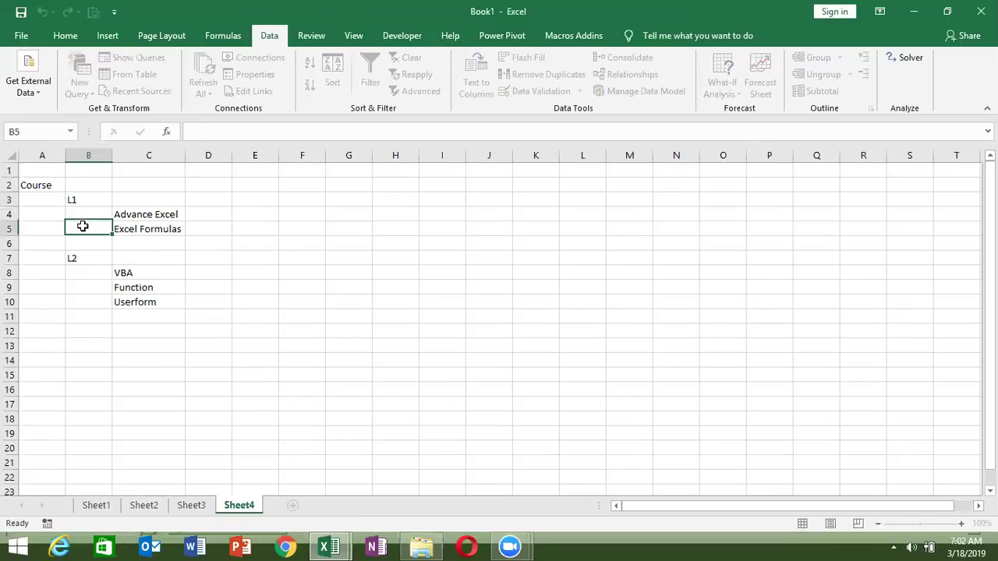
pyautogui.click(84, 200)
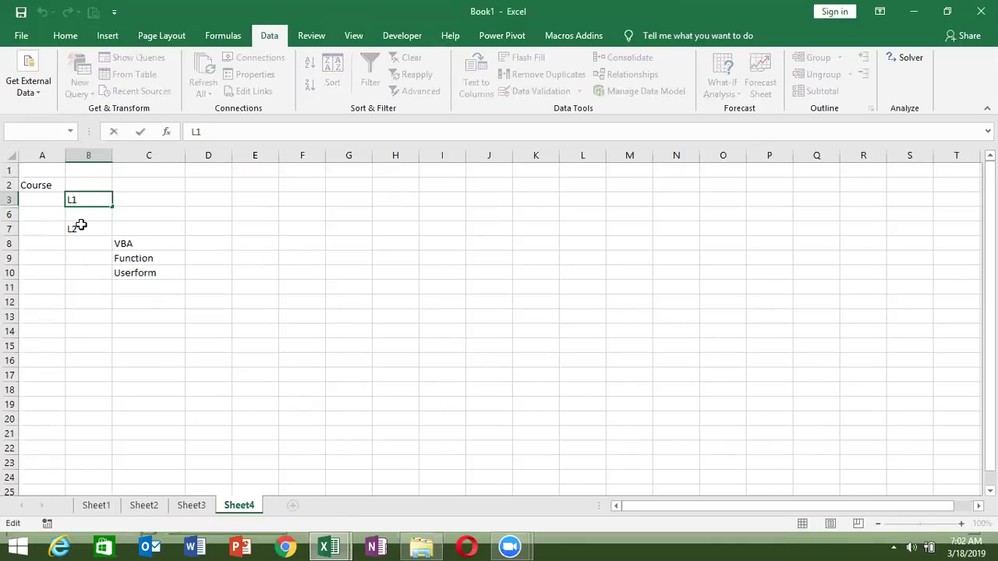
pyautogui.click(77, 228)
pyautogui.click(80, 198)
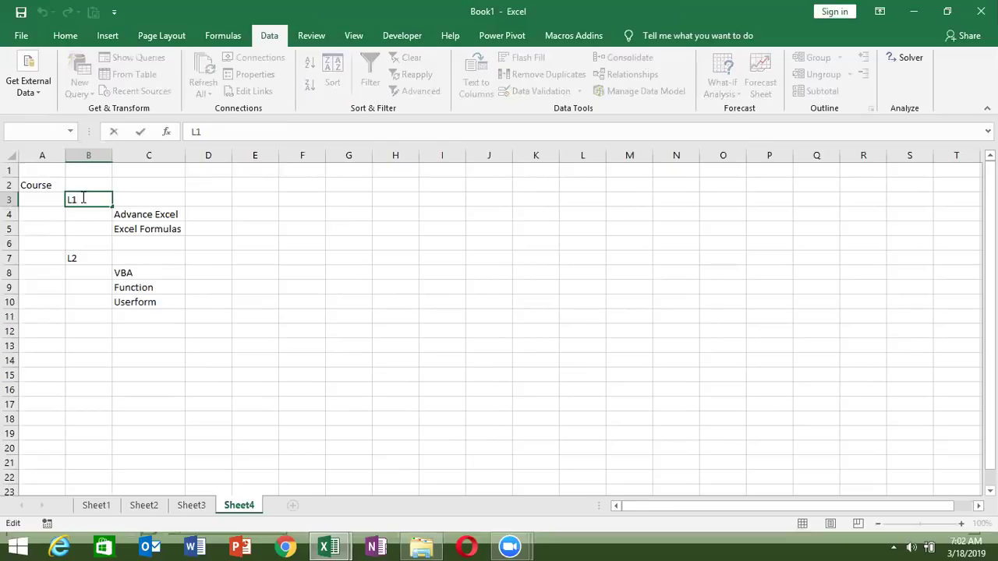
pyautogui.click(106, 240)
# Paste a duplicate of the If…End If block below the original
pyautogui.hotkey('alt', 'F11')
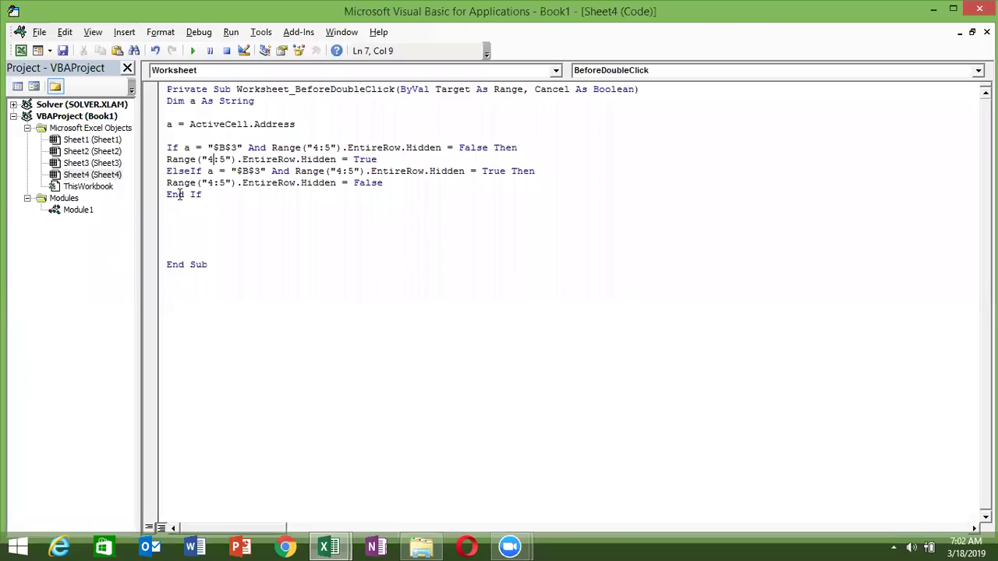
pyautogui.moveTo(203, 195); pyautogui.dragTo(156, 156)
pyautogui.hotkey('ctrl', 'c')
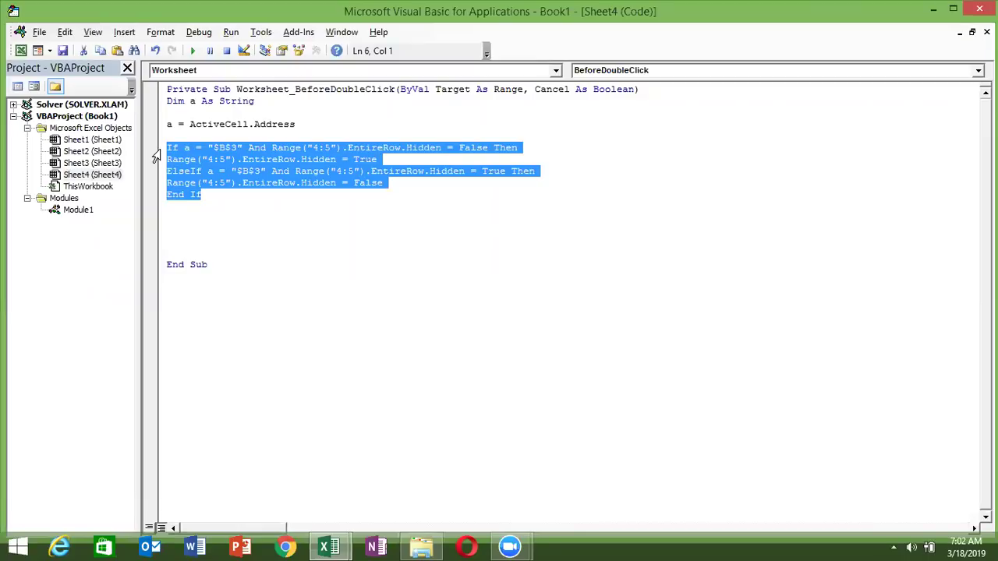
pyautogui.hotkey('ctrl', 'h')
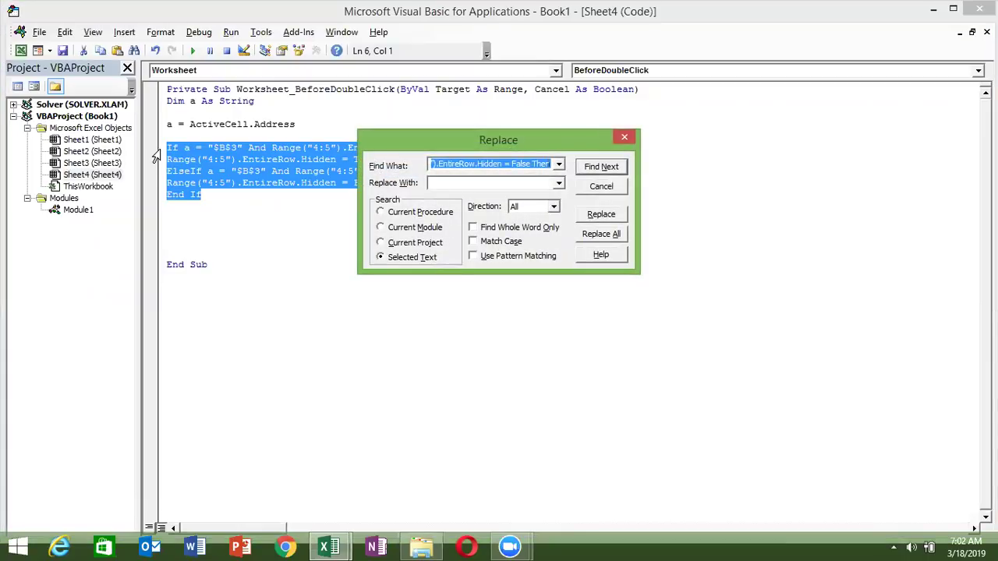
pyautogui.press('Escape')
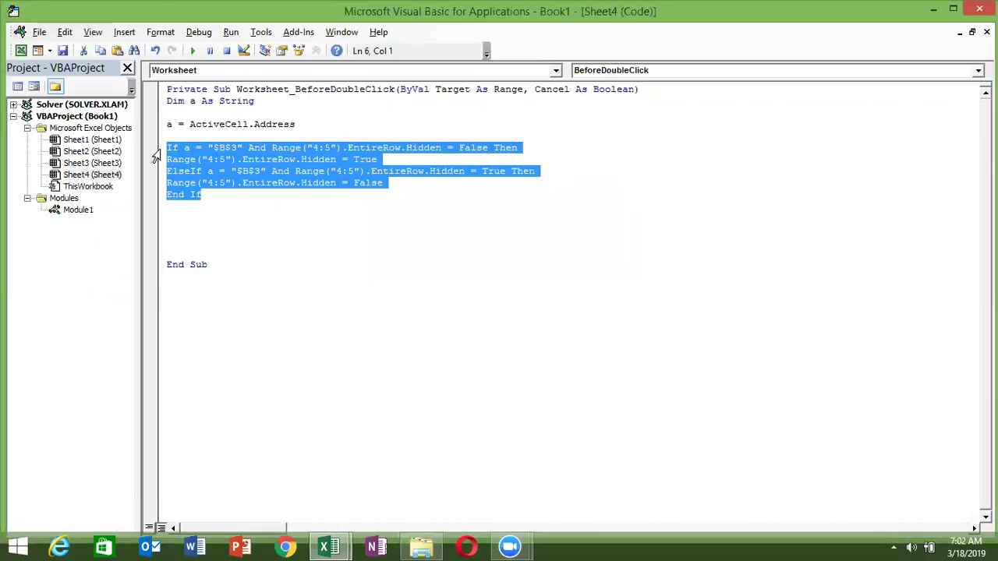
pyautogui.click(191, 218)
pyautogui.press('Return')
pyautogui.press('Up')
pyautogui.hotkey('ctrl', 'v')
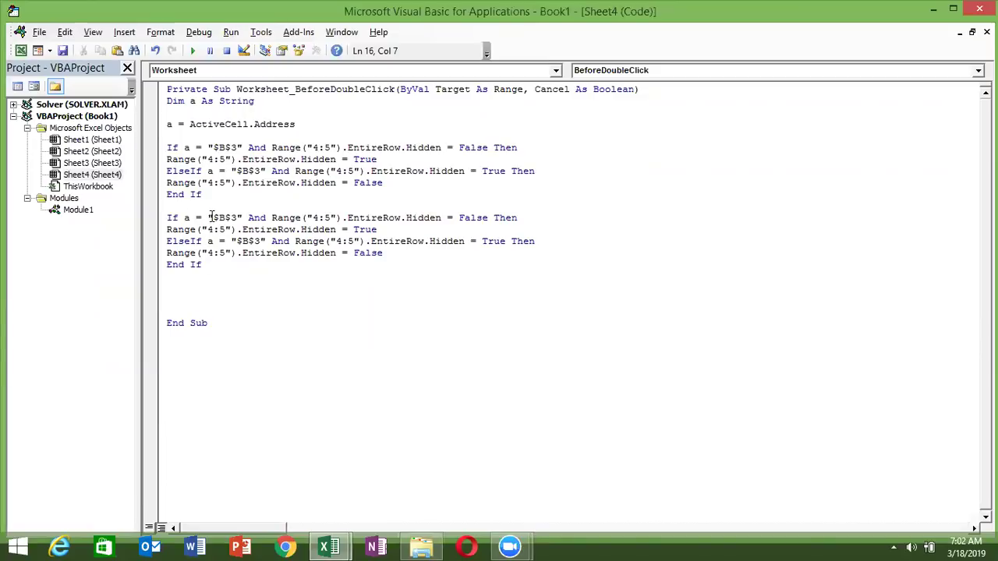
# Check B7 and rows 8–10 on the sheet, and begin editing the copy's $B$3 reference
pyautogui.hotkey('alt', 'F11')
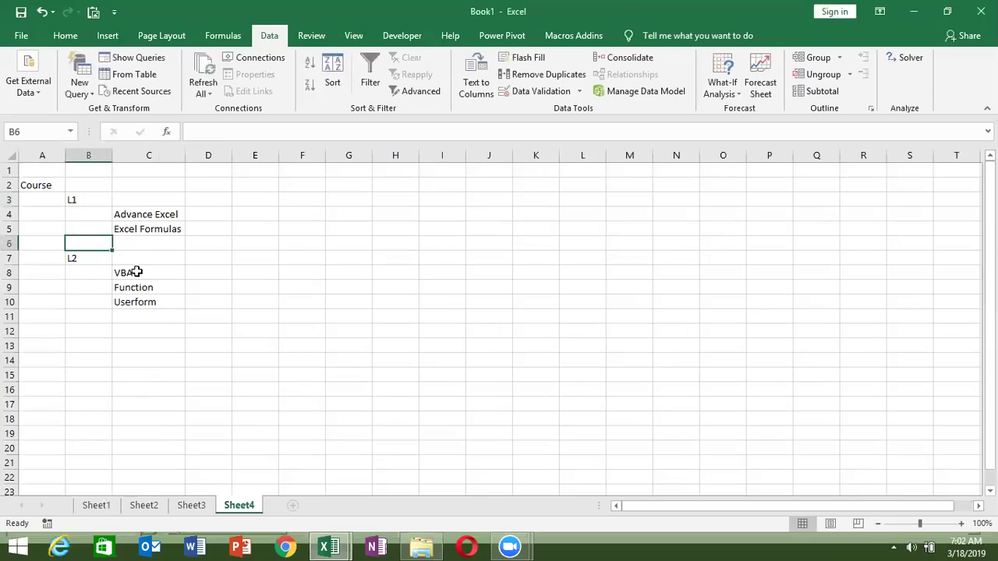
pyautogui.click(98, 256)
pyautogui.hotkey('alt', 'F11')
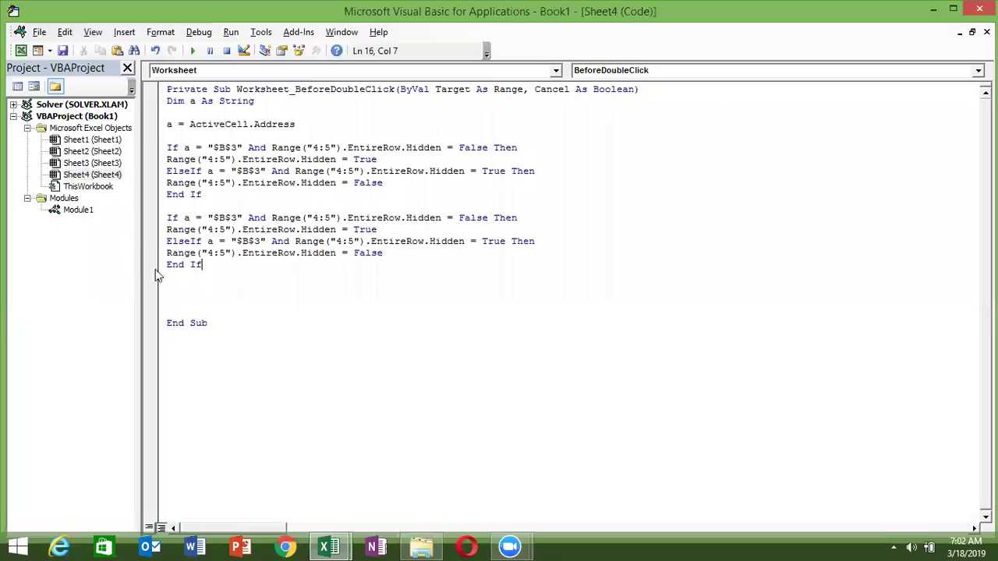
pyautogui.click(236, 217)
pyautogui.press('BackSpace')
pyautogui.hotkey('alt', 'Tab')
pyautogui.click(134, 274)
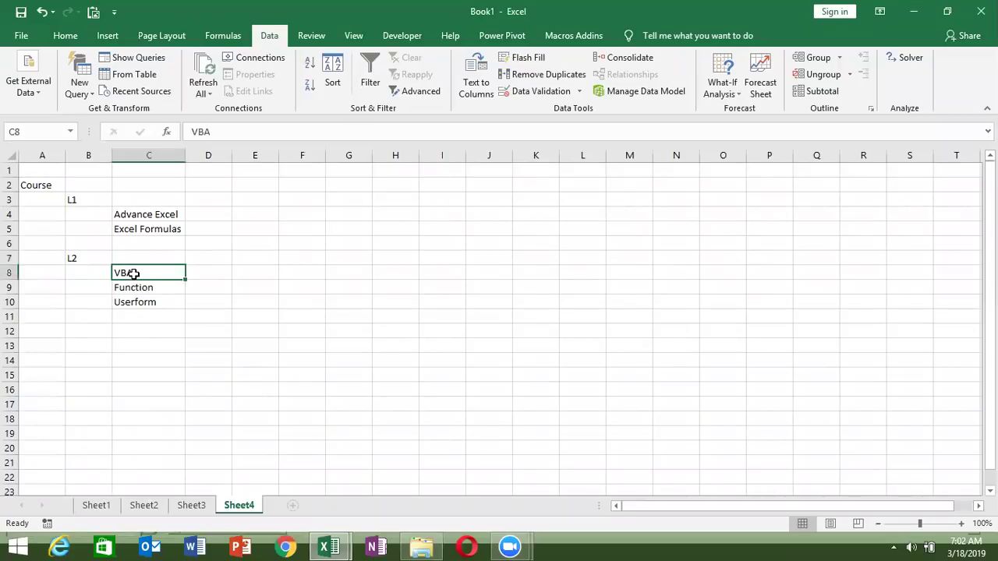
pyautogui.hotkey('alt', 'Tab')
# Change the ranges on lines 12 and 13 of the copy from 4:5 to 8:10
pyautogui.doubleClick(316, 218)
pyautogui.write('8')
pyautogui.click(331, 219)
pyautogui.press('BackSpace')
pyautogui.write('10')
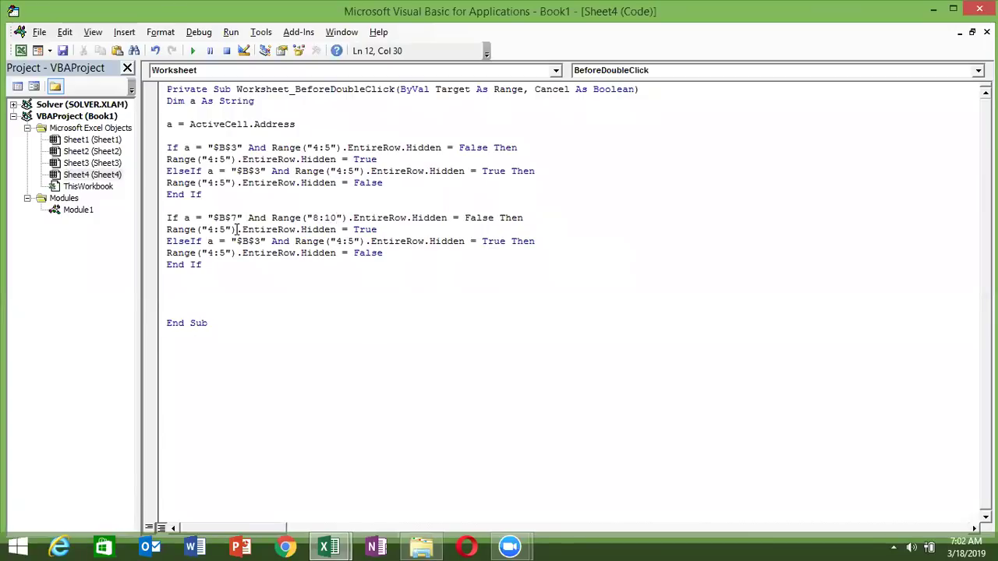
pyautogui.click(214, 230)
pyautogui.press('BackSpace')
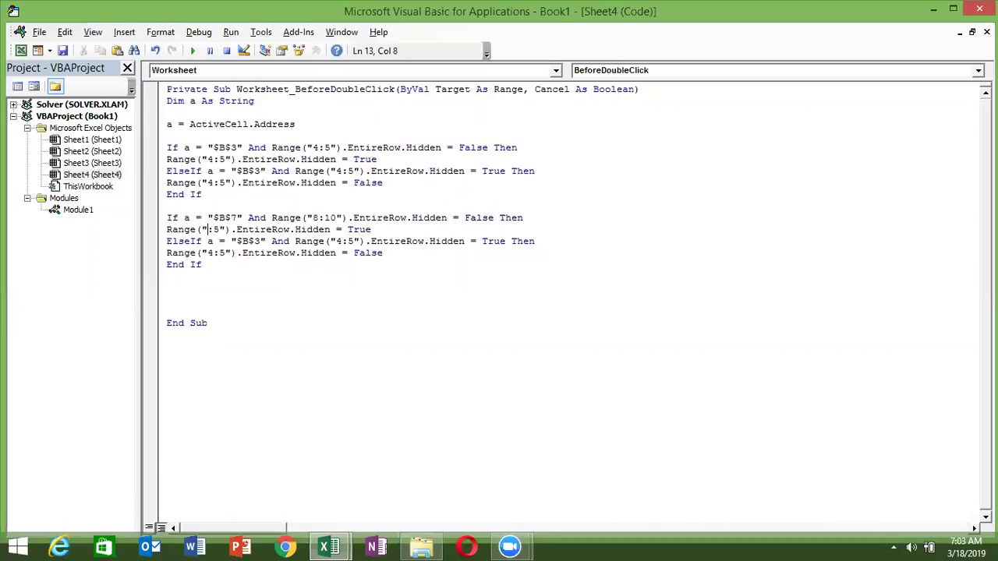
pyautogui.write('78')
pyautogui.click(219, 230)
pyautogui.press('Delete')
pyautogui.write('10')
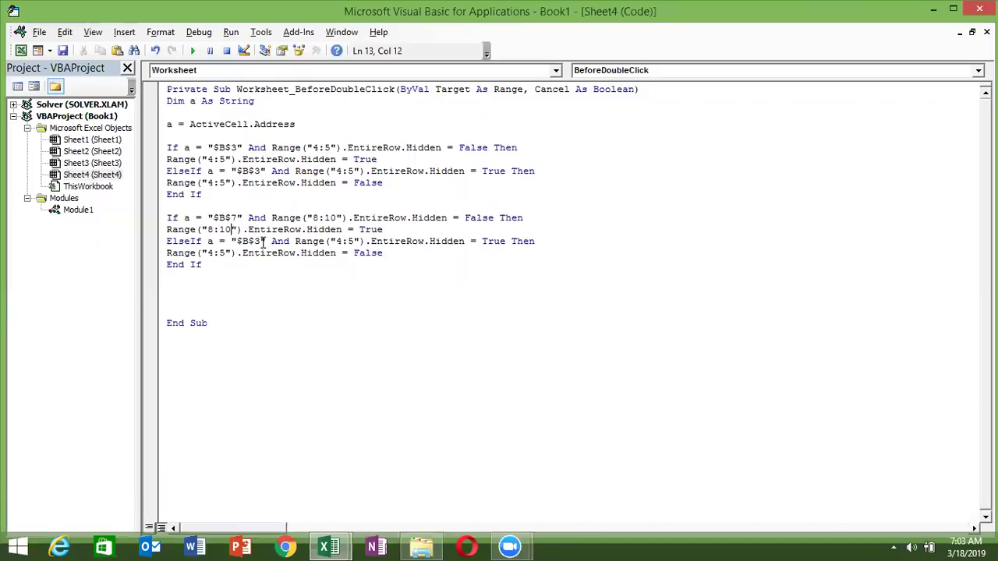
# On line 14, change $B$3 to $B$7 and the range 4:5 to 8:10
pyautogui.click(258, 243)
pyautogui.press('BackSpace')
pyautogui.write('7')
pyautogui.click(342, 242)
pyautogui.press('BackSpace')
pyautogui.write('8')
pyautogui.click(351, 243)
pyautogui.press('BackSpace')
pyautogui.write('10')
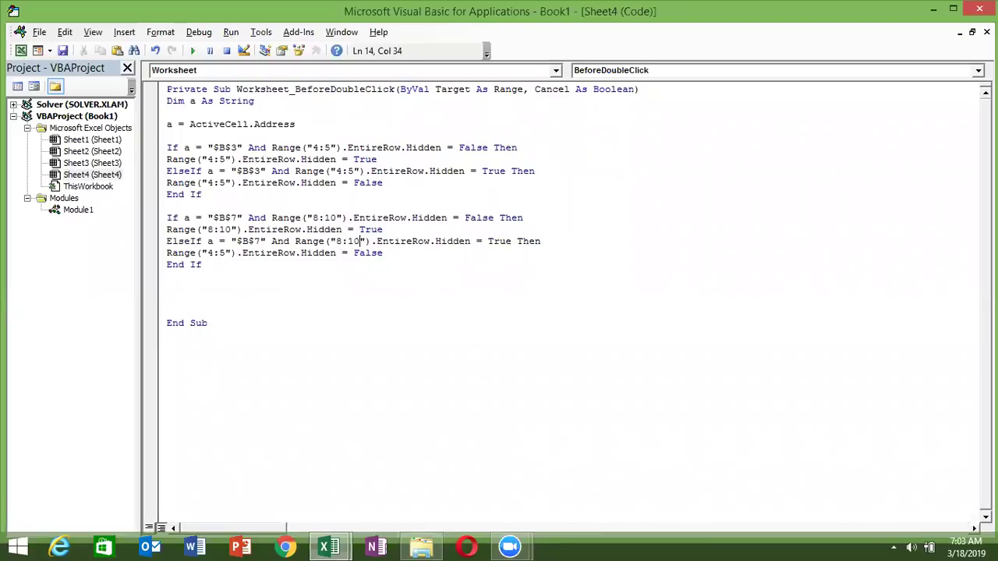
# Change line 15's range from 4:5 to 8:10 to finish the copied block
pyautogui.click(213, 253)
pyautogui.press('BackSpace')
pyautogui.write('8')
pyautogui.click(225, 253)
pyautogui.press('BackSpace')
pyautogui.write('10')
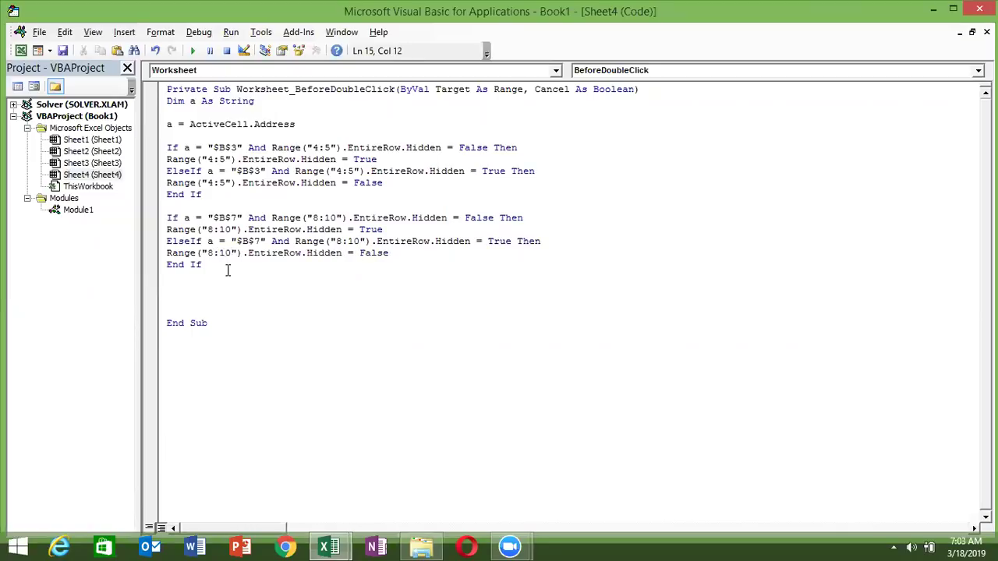
pyautogui.click(232, 278)
pyautogui.click(236, 291)
# Test on Sheet4: B7 toggles rows 8–10, B3 toggles rows 4–5, then return to the code editor
pyautogui.hotkey('alt', 'Tab')
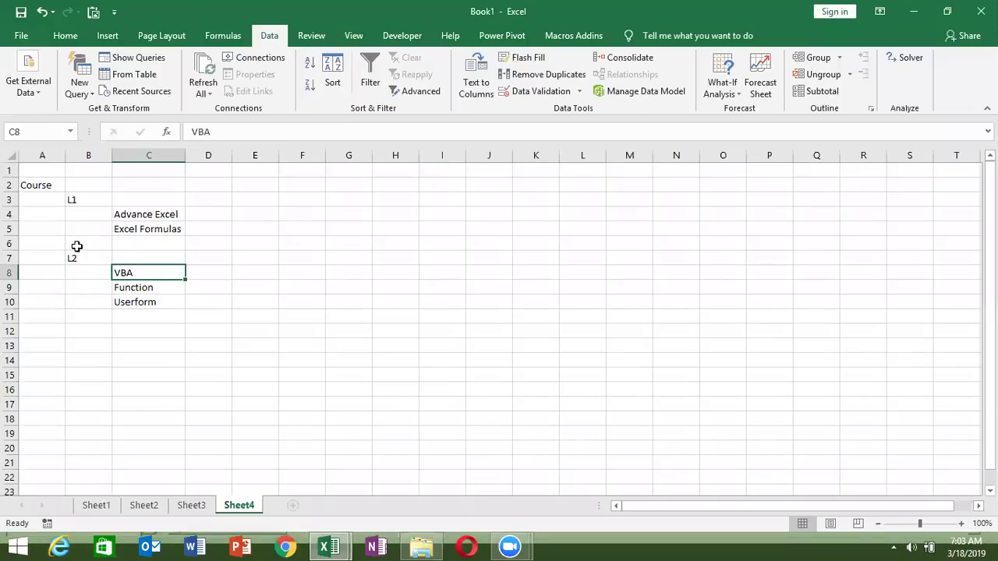
pyautogui.click(78, 257)
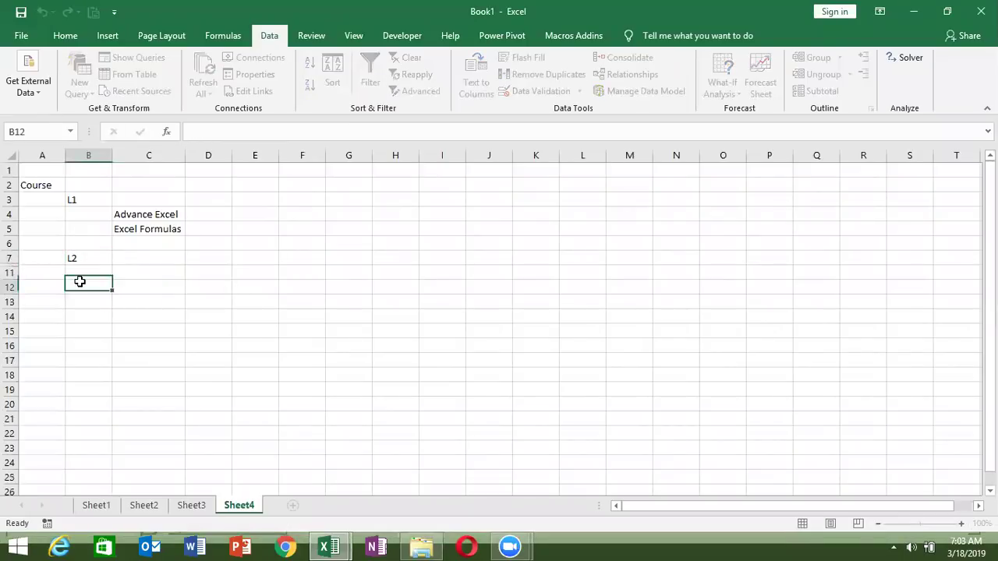
pyautogui.click(78, 256)
pyautogui.click(78, 198)
pyautogui.click(77, 210)
pyautogui.click(75, 198)
pyautogui.doubleClick(76, 198)
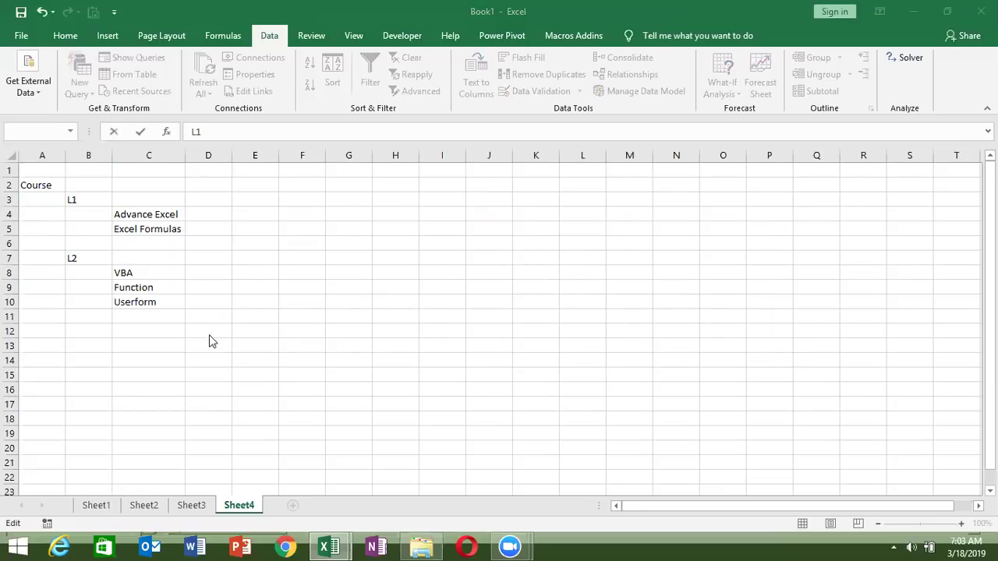
pyautogui.moveTo(328, 546)
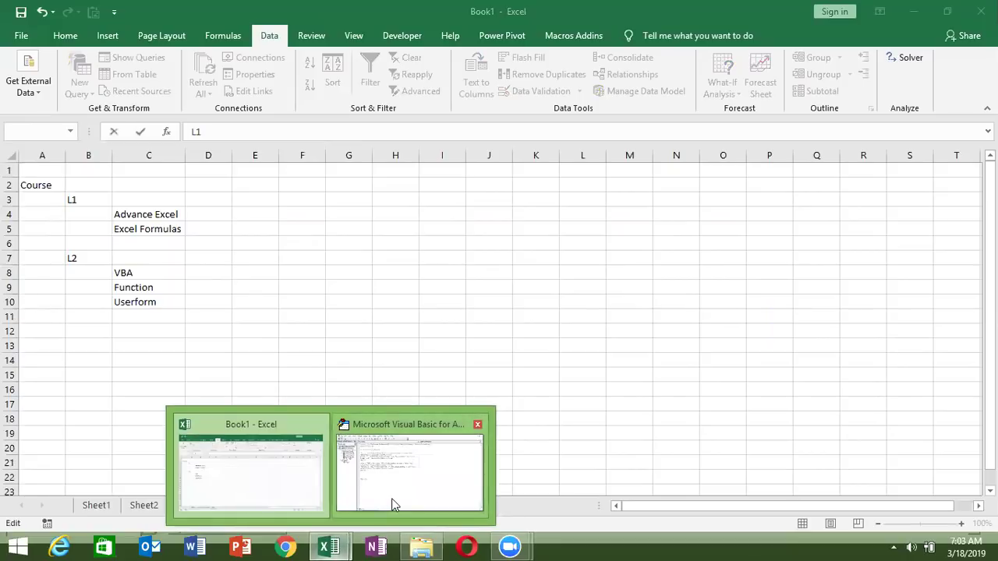
pyautogui.click(392, 503)
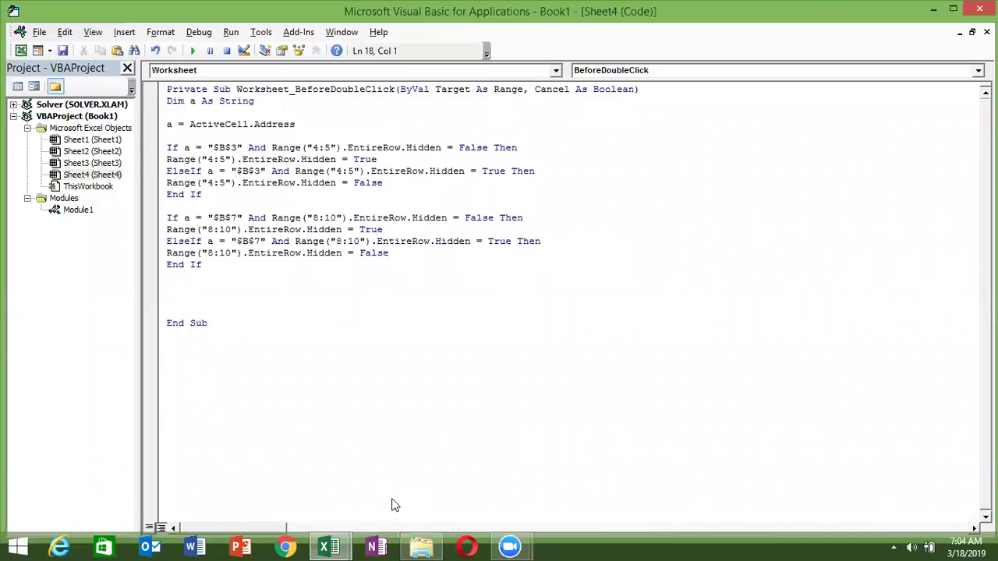
# Leave the VBA editor, return to the Excel workbook, and add a new blank Sheet5
pyautogui.press('super+d')
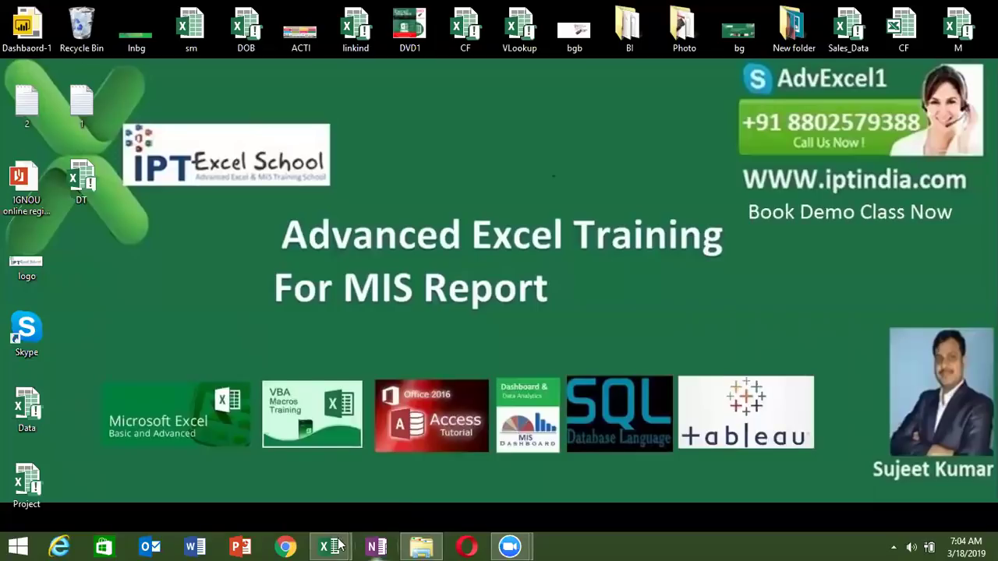
pyautogui.moveTo(329, 545)
pyautogui.click(271, 491)
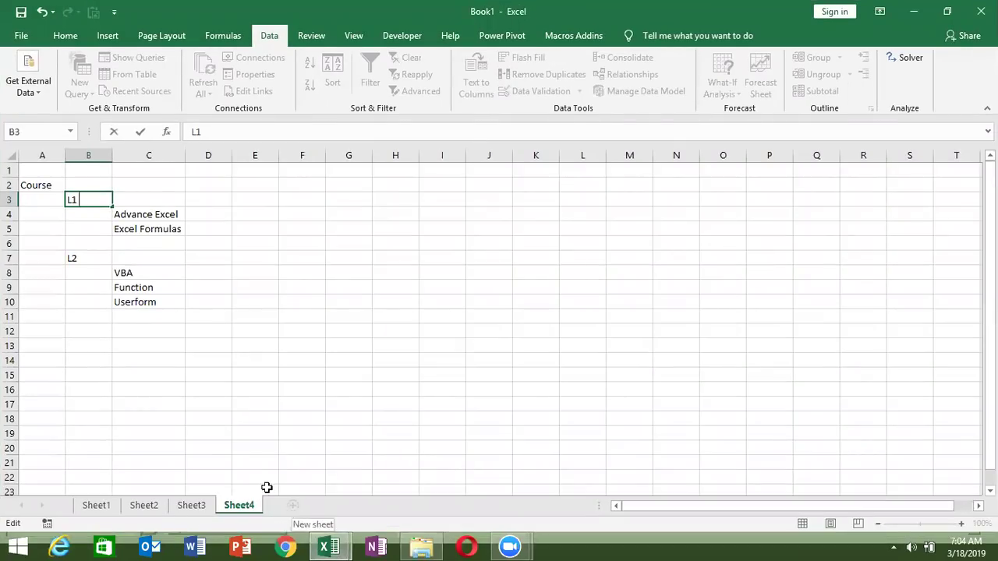
pyautogui.click(252, 461)
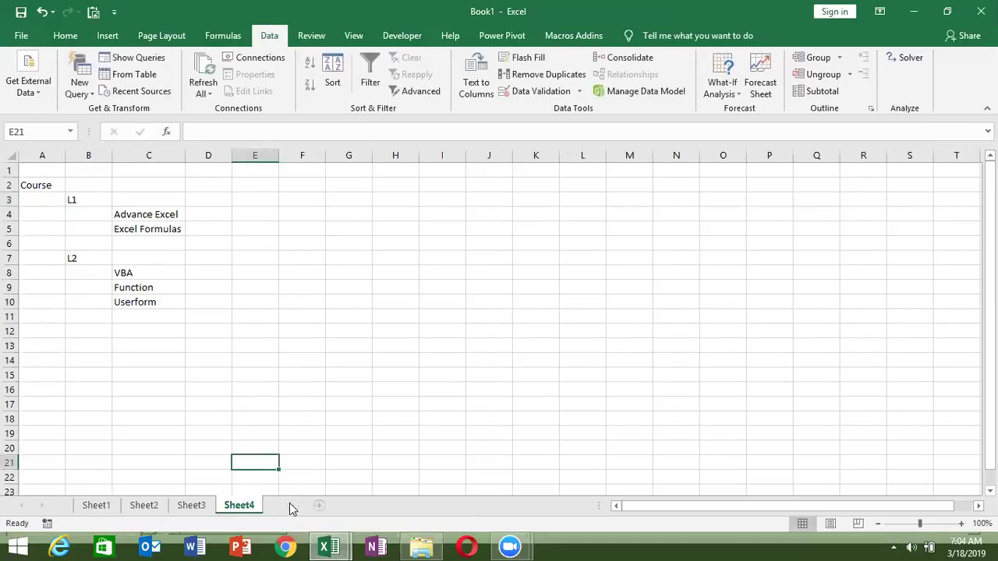
pyautogui.click(291, 504)
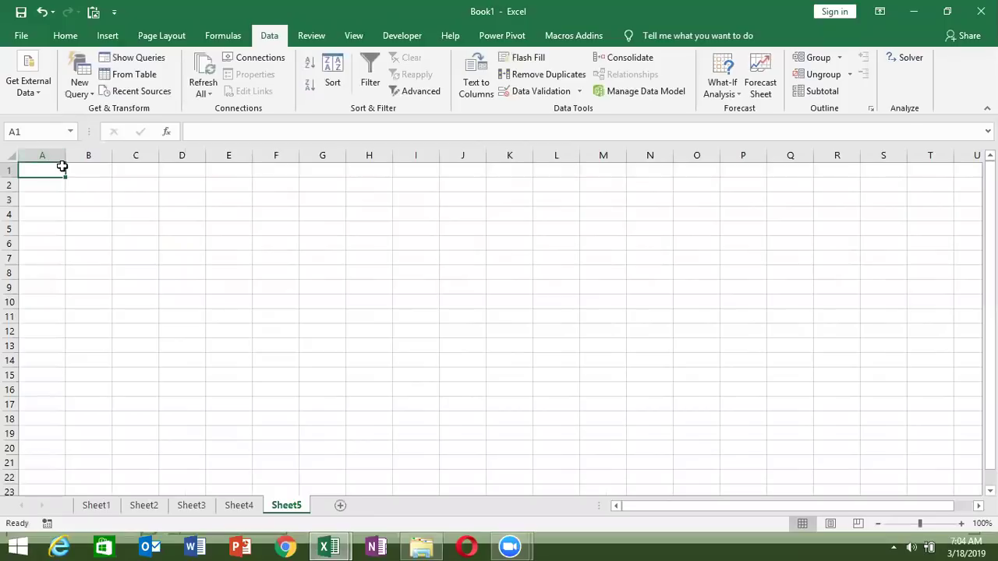
# Enter the headers ID, Name and Time in A1:C1, then select A2
pyautogui.write('ID')
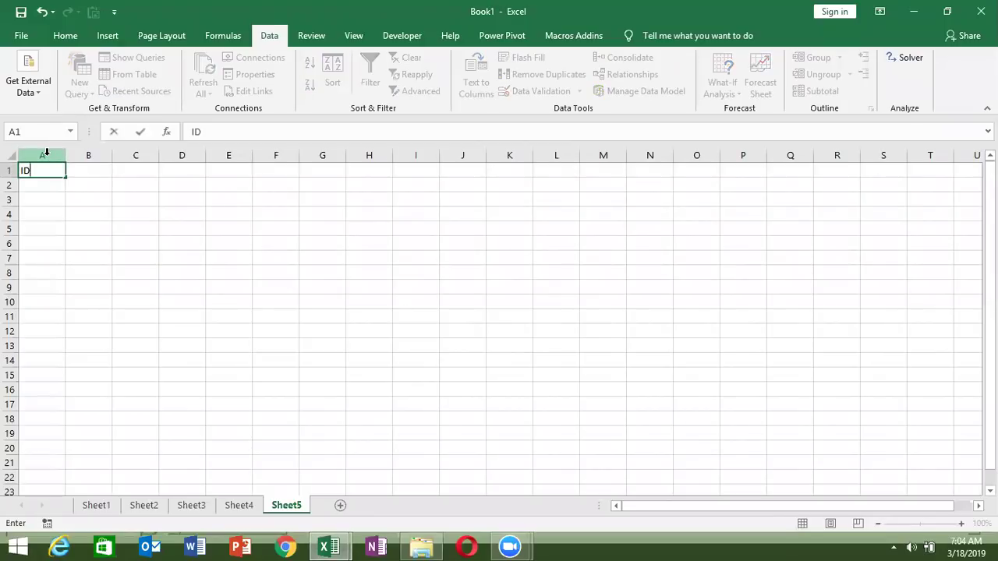
pyautogui.press('Tab')
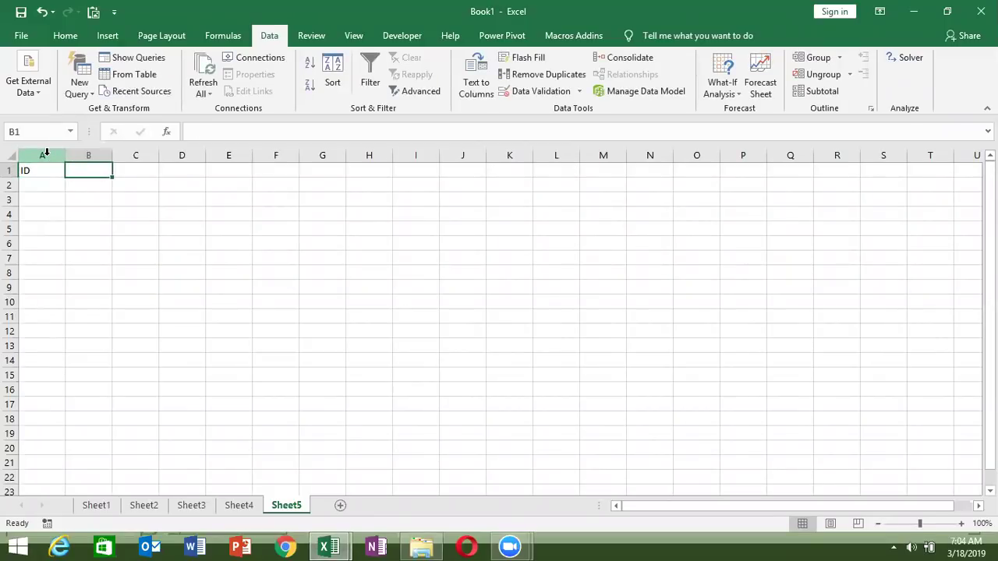
pyautogui.write('Name')
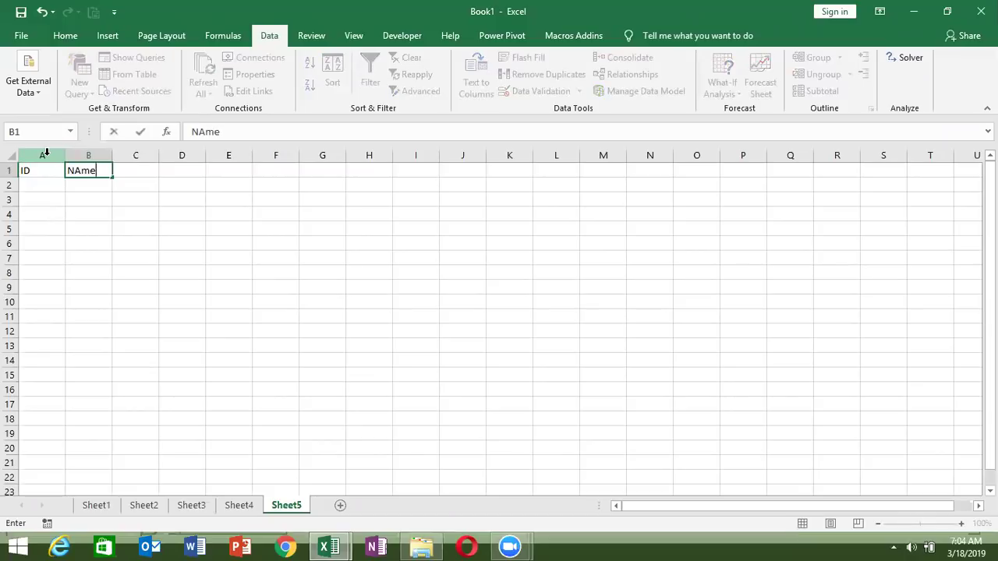
pyautogui.press('Tab')
pyautogui.write('Tim')
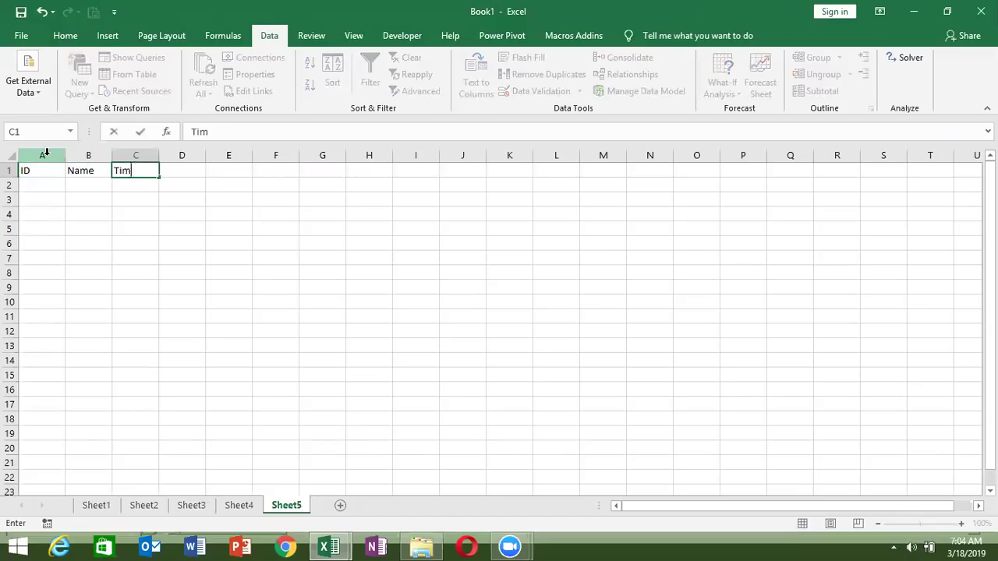
pyautogui.write('e')
pyautogui.press('Return')
pyautogui.click(76, 265)
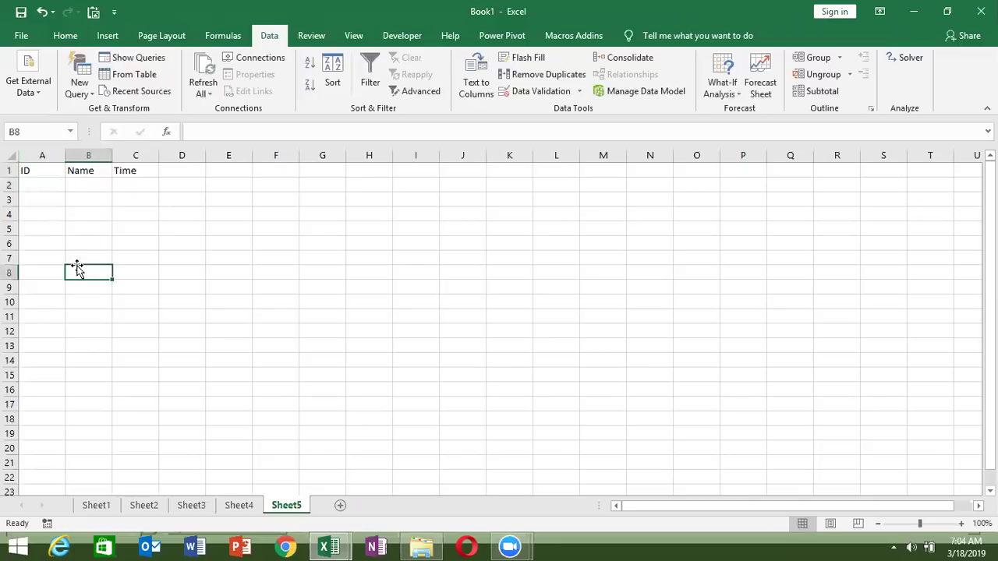
pyautogui.click(43, 186)
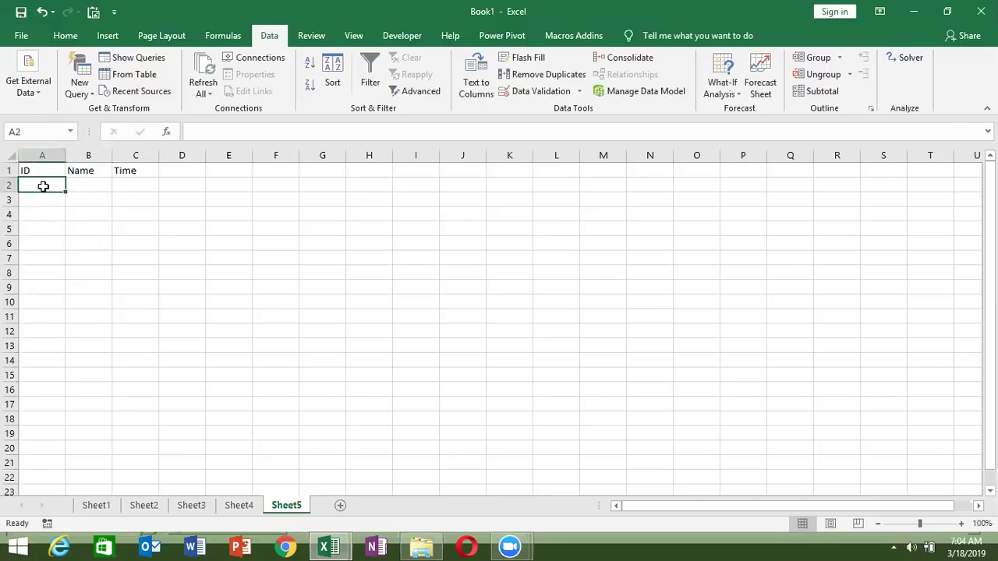
# Enter ID 1 and the name Puja in row 2, correcting a stray value along the way
pyautogui.write('1')
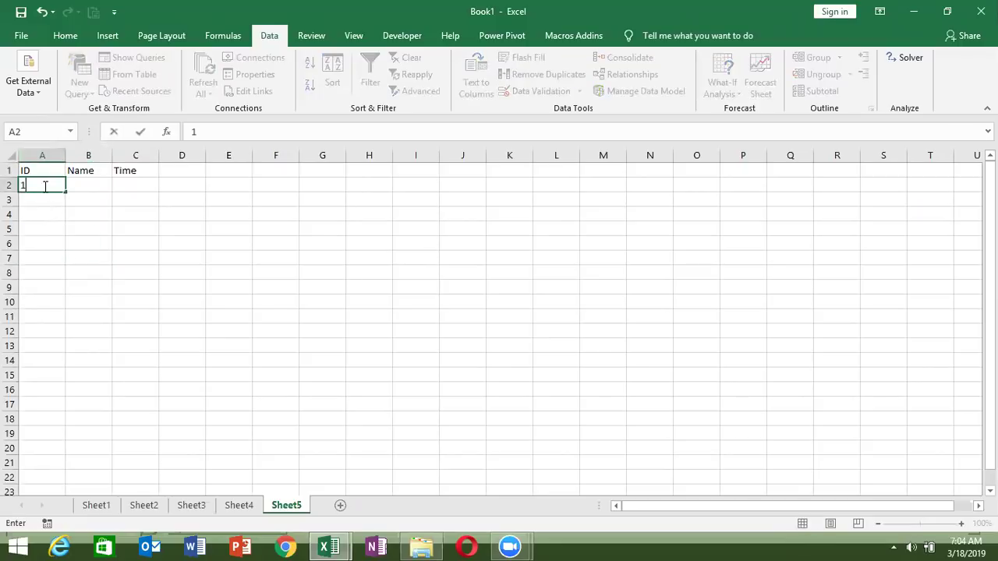
pyautogui.press('Tab')
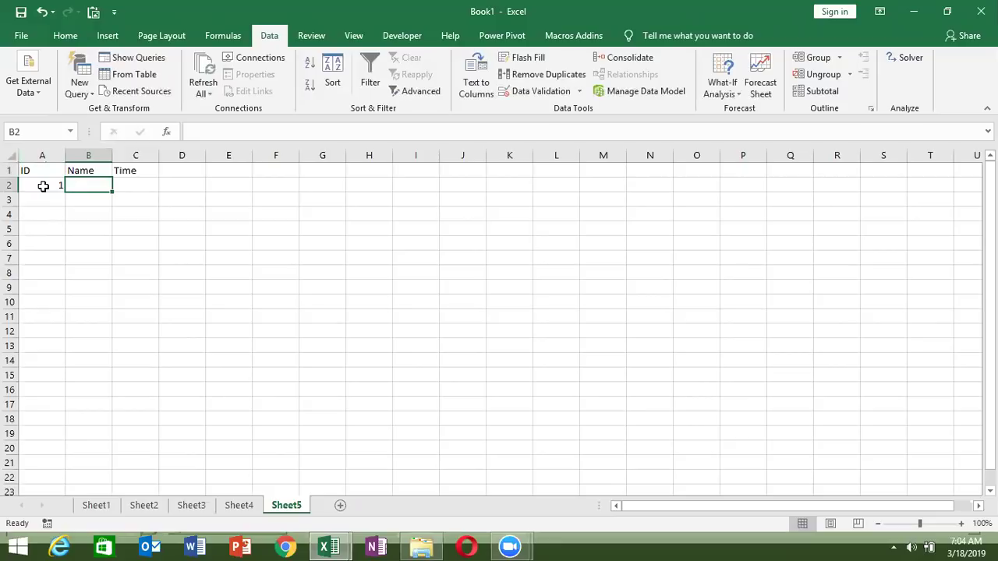
pyautogui.write('Puja')
pyautogui.press('Tab')
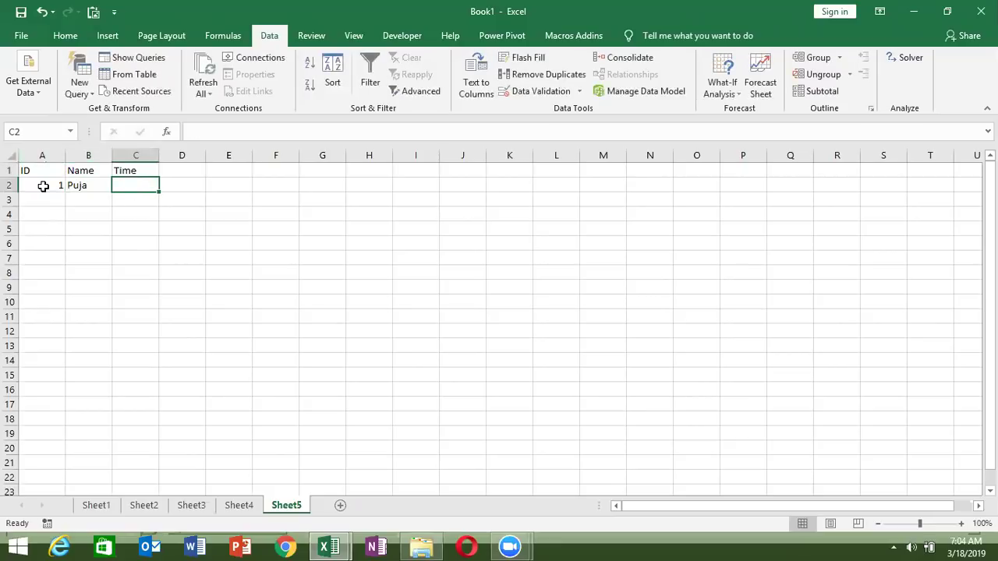
pyautogui.write('30')
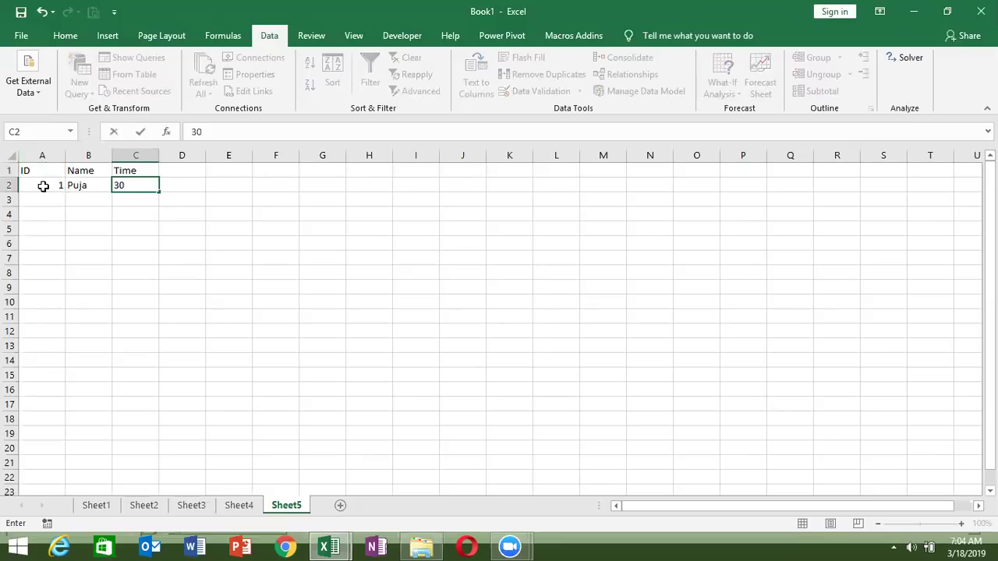
pyautogui.press('Return')
pyautogui.press('Up')
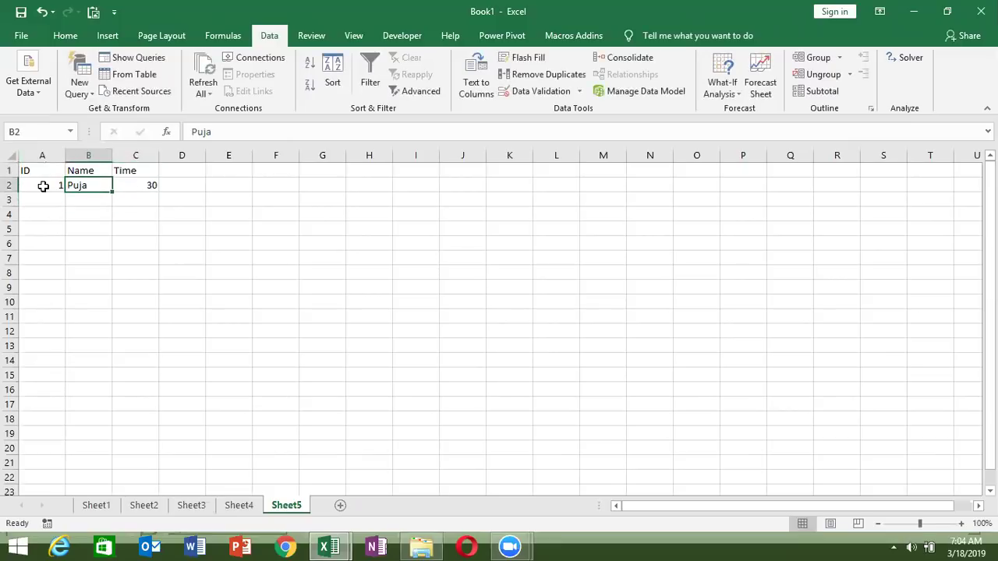
pyautogui.write('Puja')
pyautogui.press('Return')
# Stamp the current time 7:04 AM into C2 with Ctrl+Shift+; and check the row
pyautogui.press('Right')
pyautogui.press('Up')
pyautogui.hotkey('ctrl', 'shift', ';')
pyautogui.press('Return')
pyautogui.press('Up')
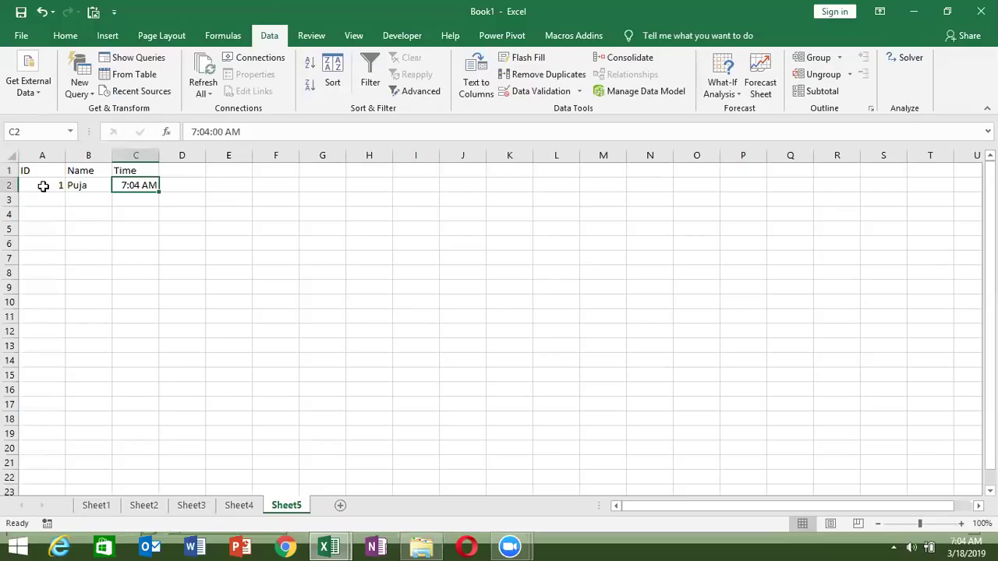
pyautogui.press('Left')
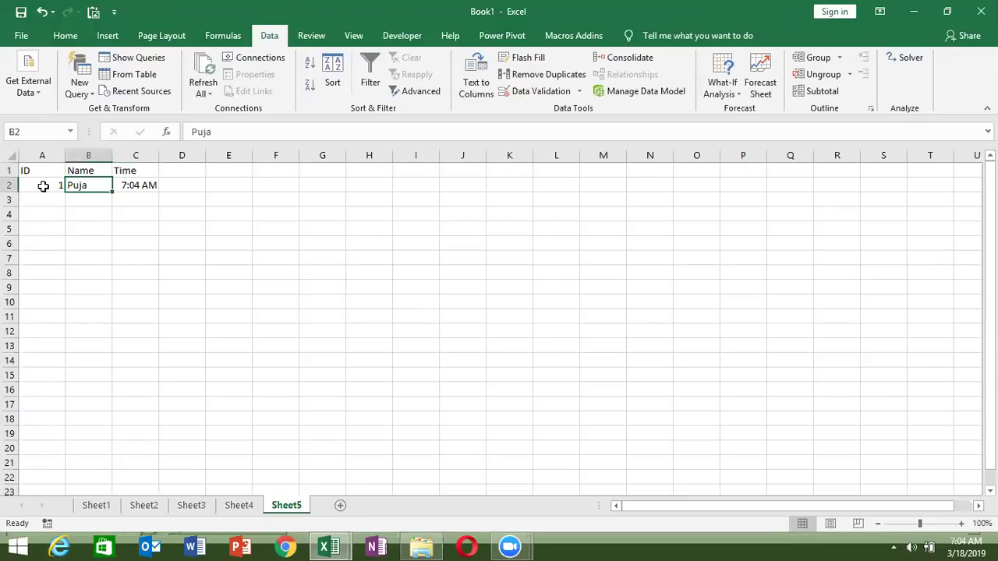
pyautogui.press('Right')
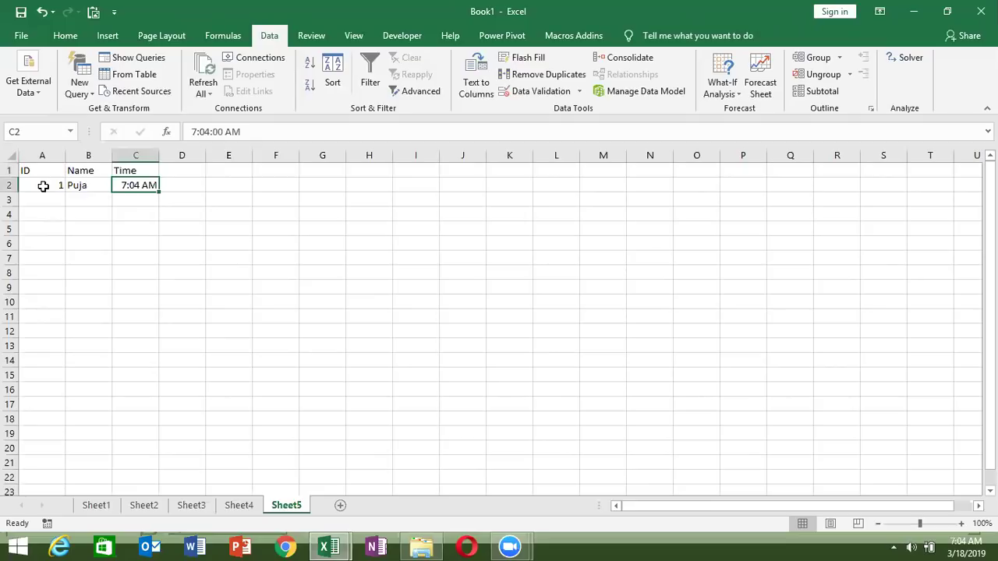
pyautogui.press('Down')
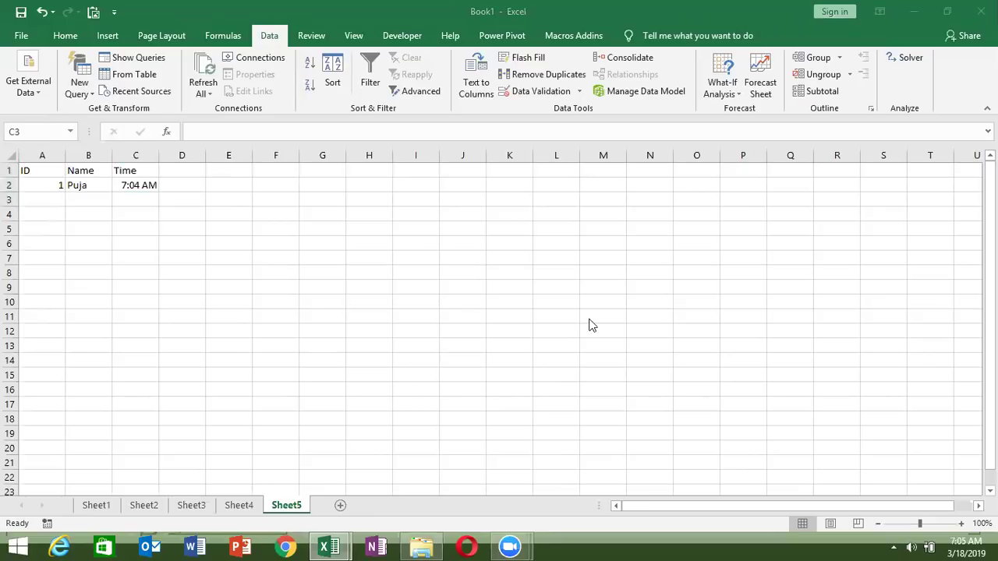
# Enter ID 2 and the name Kavita in A3 and B3
pyautogui.click(51, 197)
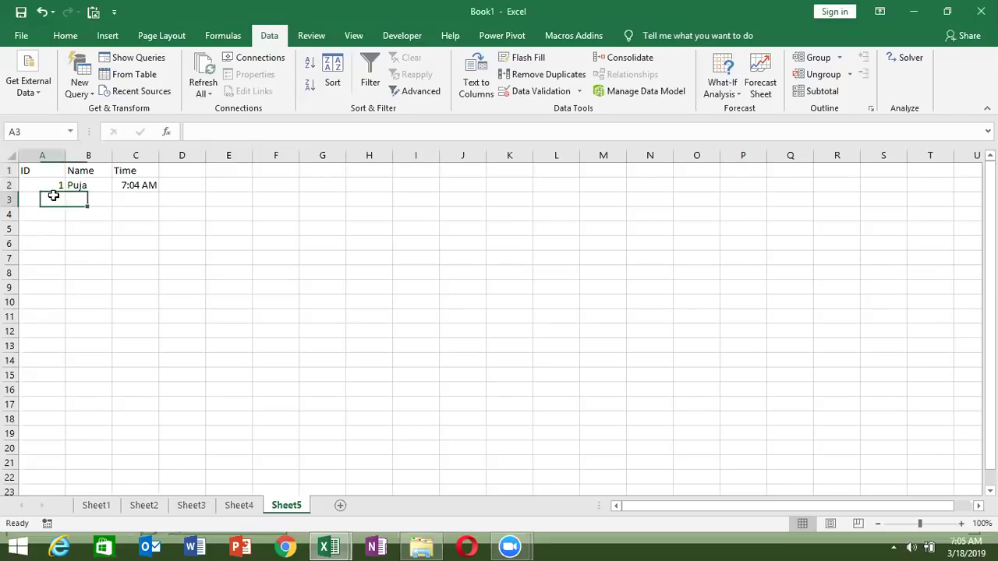
pyautogui.write('2')
pyautogui.press('Tab')
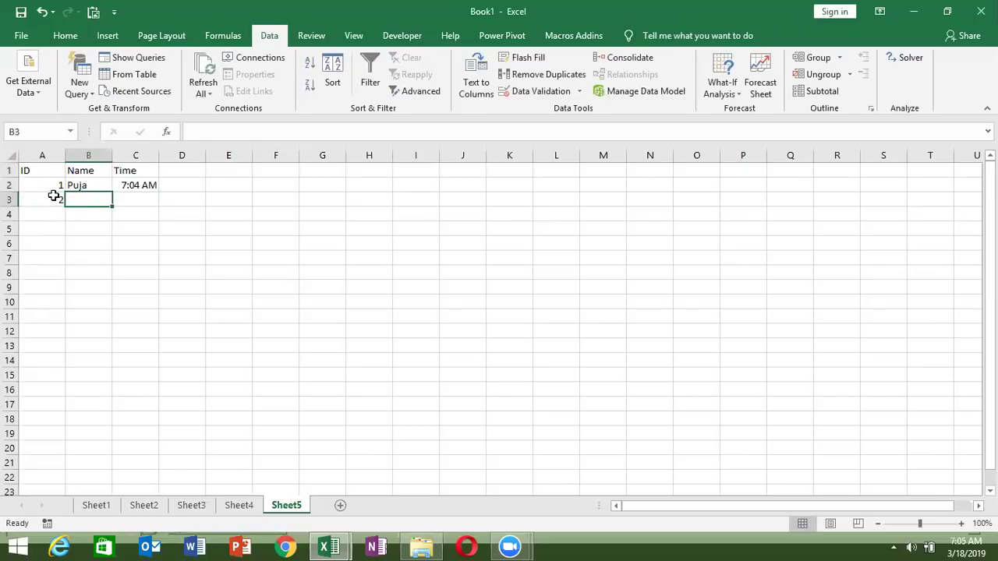
pyautogui.write('Kavita')
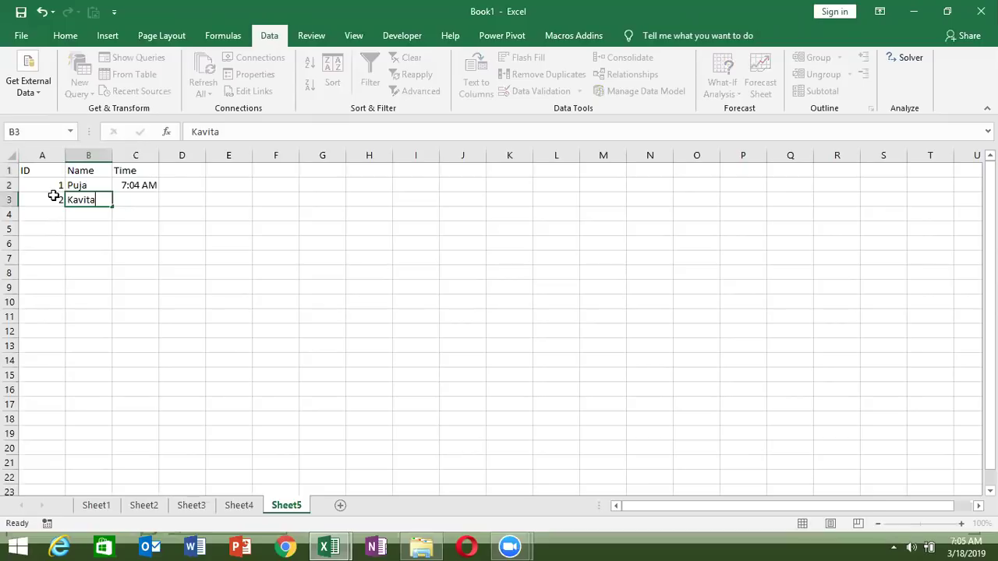
pyautogui.press('Tab')
# Stamp the current time 7:05 AM into C3, then minimize Excel to the desktop
pyautogui.hotkey('ctrl', ';')
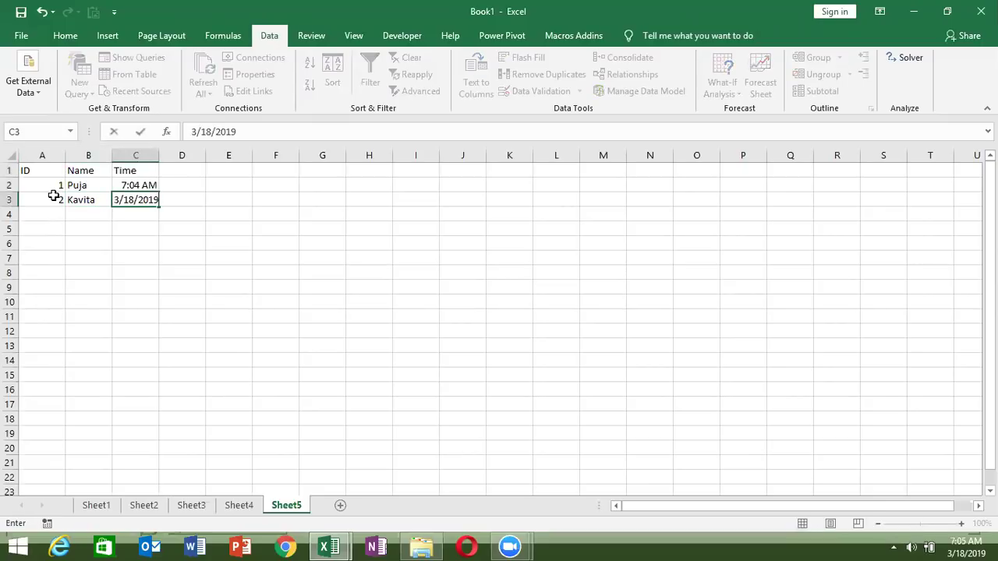
pyautogui.press('Escape')
pyautogui.press('F2')
pyautogui.hotkey('ctrl', 'shift', ';')
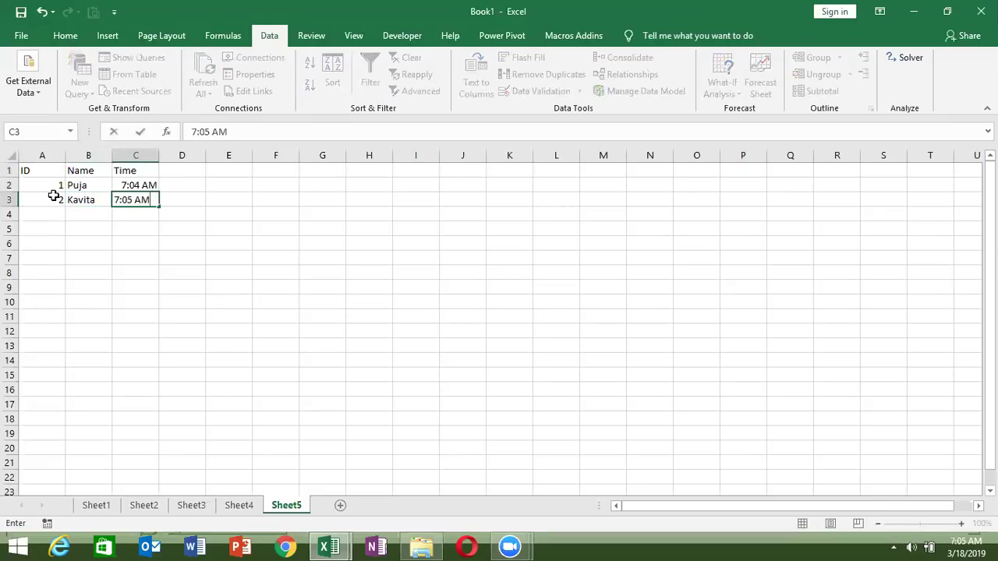
pyautogui.press('Up')
pyautogui.press('Left')
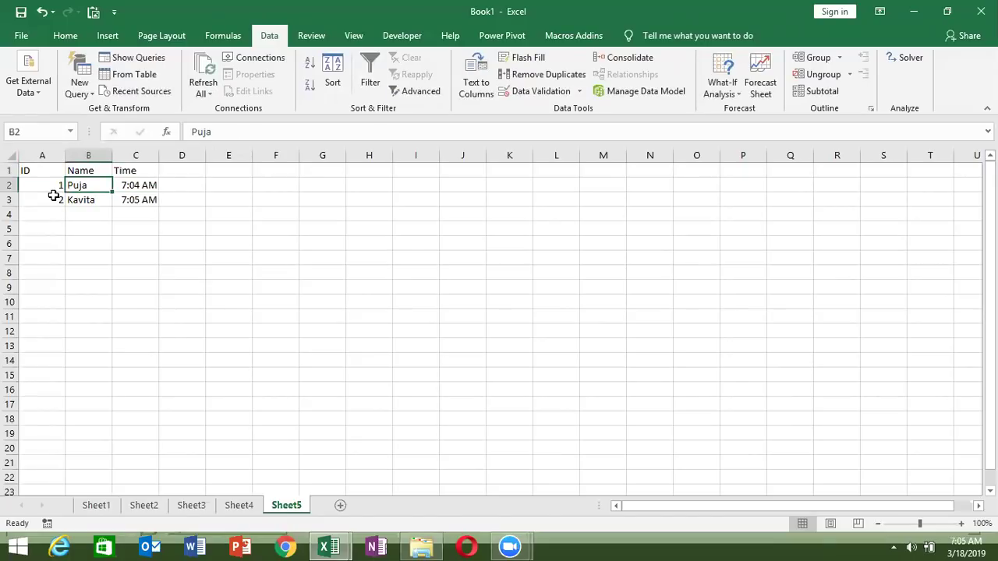
pyautogui.press('Right')
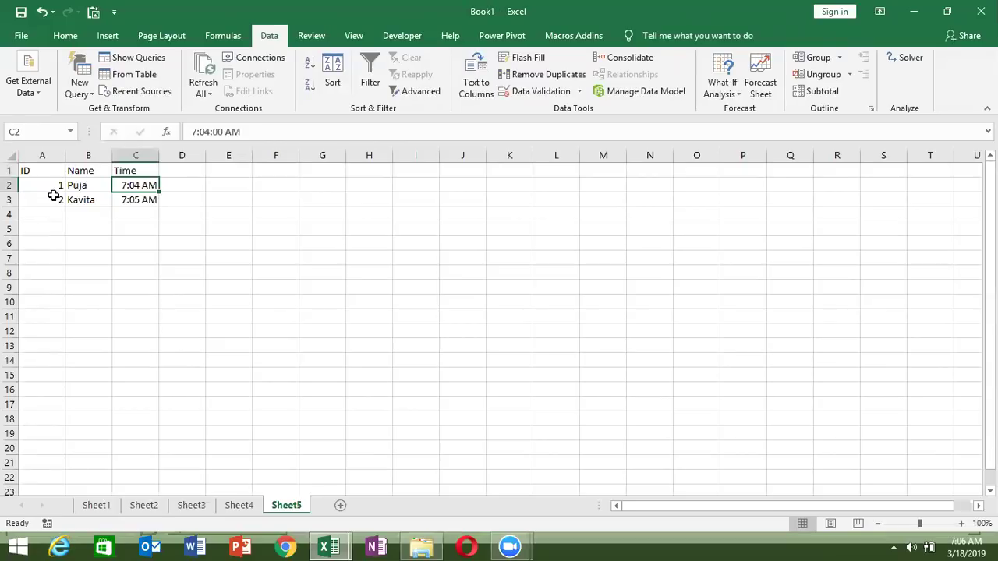
pyautogui.press('super+d')
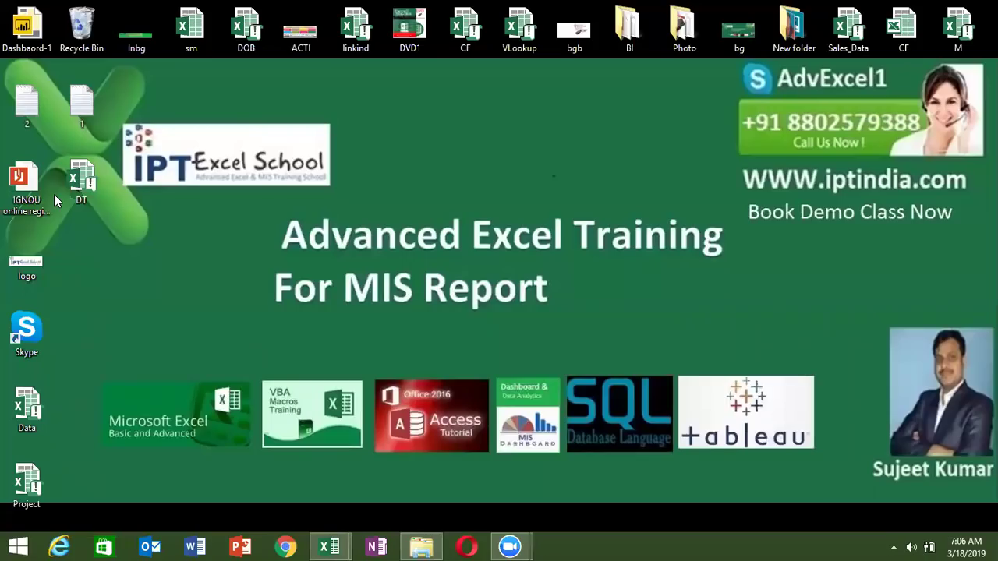